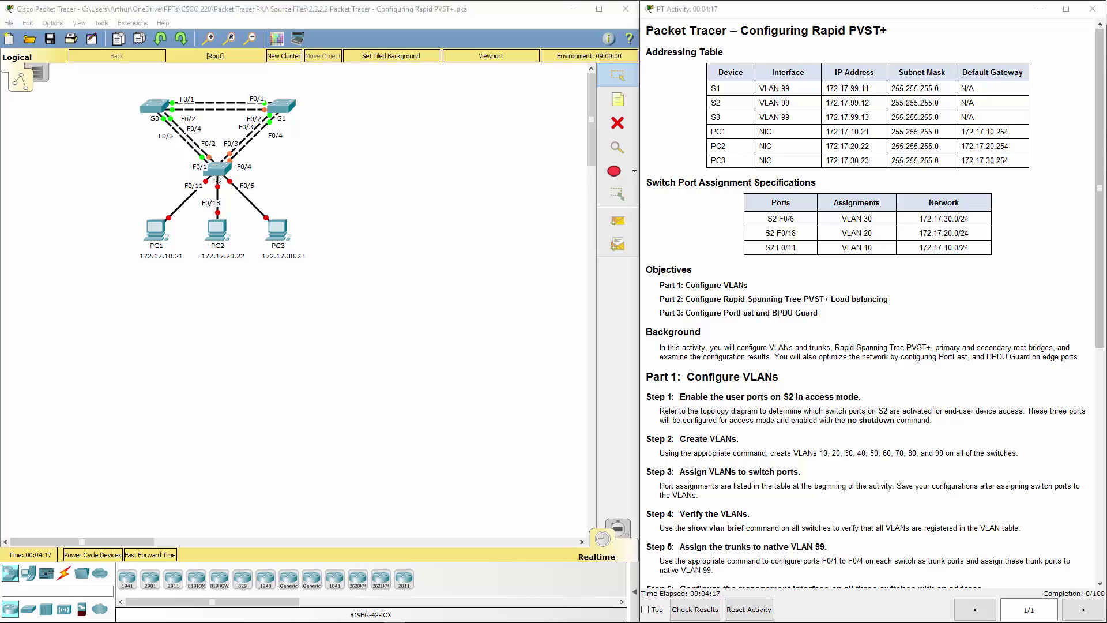
# Step: Scroll the activity instructions down to the Part 1: Configure VLANs section
pyautogui.moveTo(653, 377); pyautogui.dragTo(701, 376)
pyautogui.scroll(-9, 702, 375)
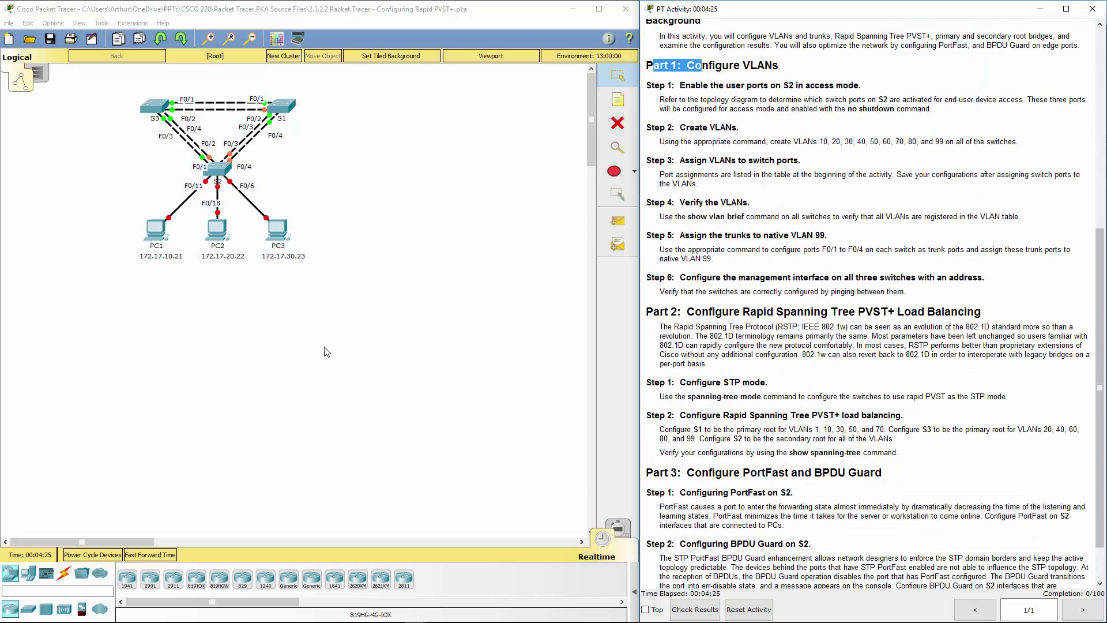
# Step: Open S2's CLI and enter global configuration mode with en and conf t
pyautogui.click(218, 168)
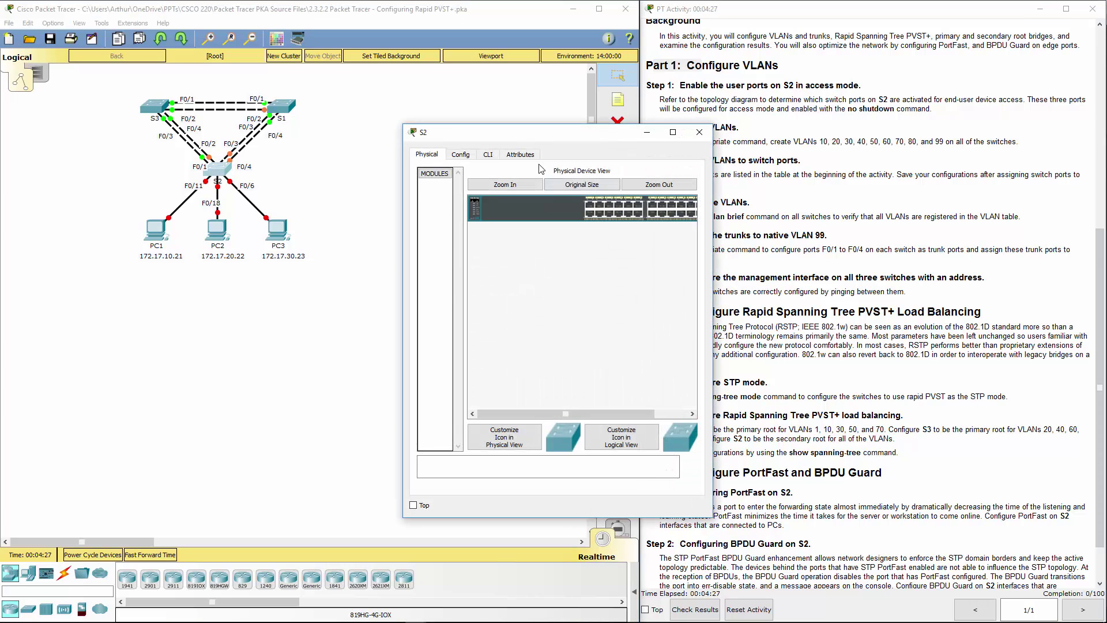
pyautogui.click(487, 155)
pyautogui.moveTo(594, 139); pyautogui.dragTo(450, 141)
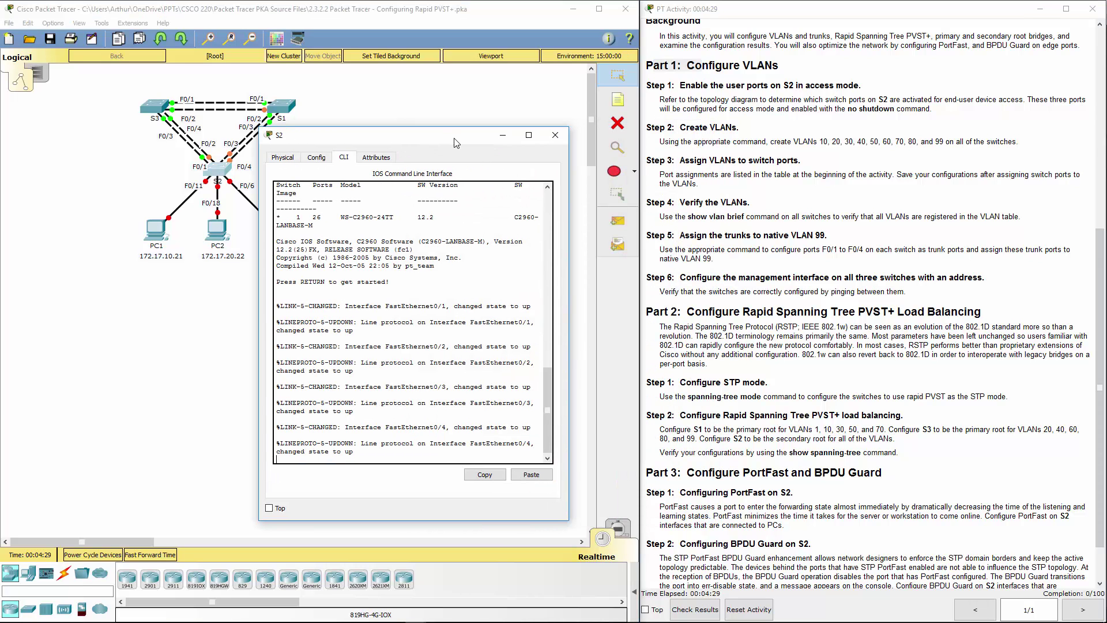
pyautogui.press('Return')
pyautogui.press('Return')
pyautogui.press('Return')
pyautogui.press('Return')
pyautogui.write('en')
pyautogui.press('Return')
pyautogui.write('conf t')
pyautogui.press('Return')
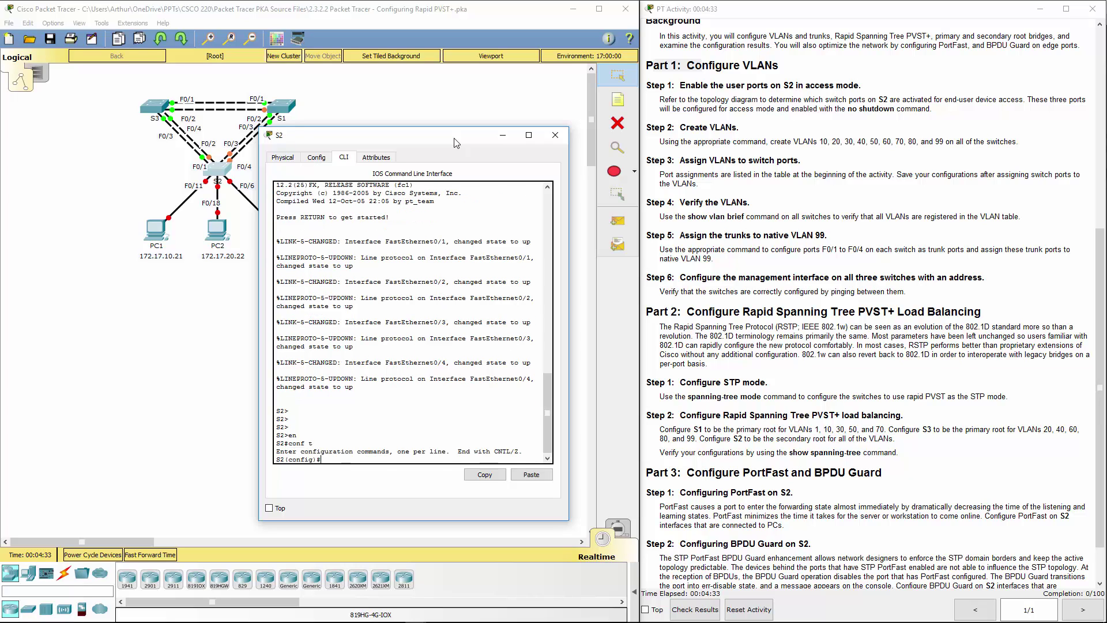
# Step: Make Fa0/6, Fa0/11 and Fa0/18 access ports with no shutdown, then close S2's window
pyautogui.write('int range fa0/6,fa0/11,fa0/18')
pyautogui.press('Return')
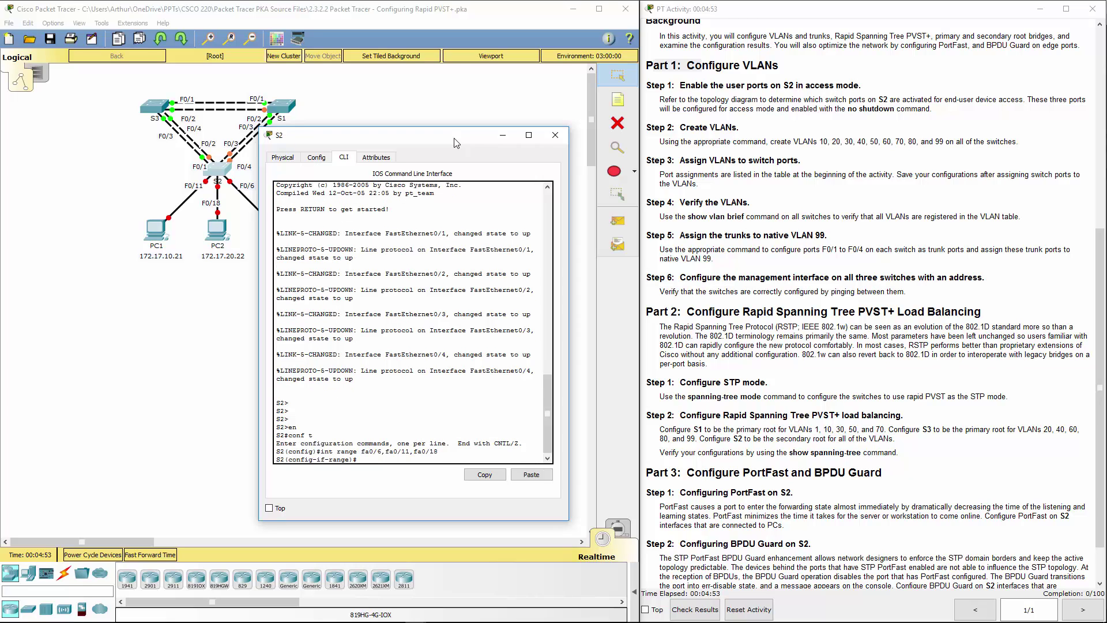
pyautogui.write('swit')
pyautogui.press('Tab')
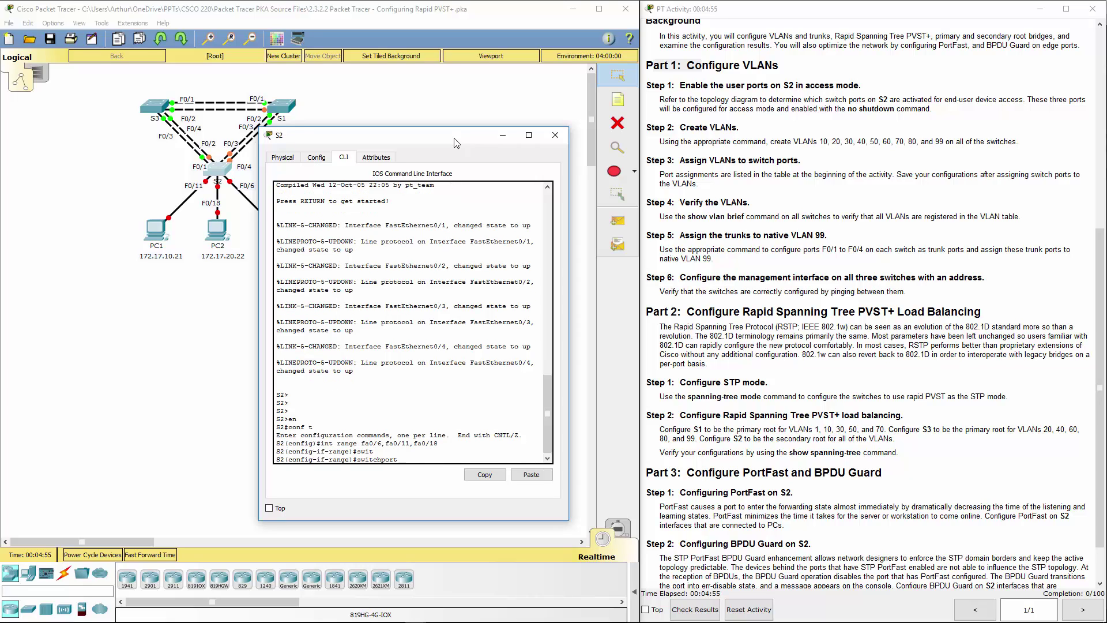
pyautogui.write('mode')
pyautogui.press('Tab')
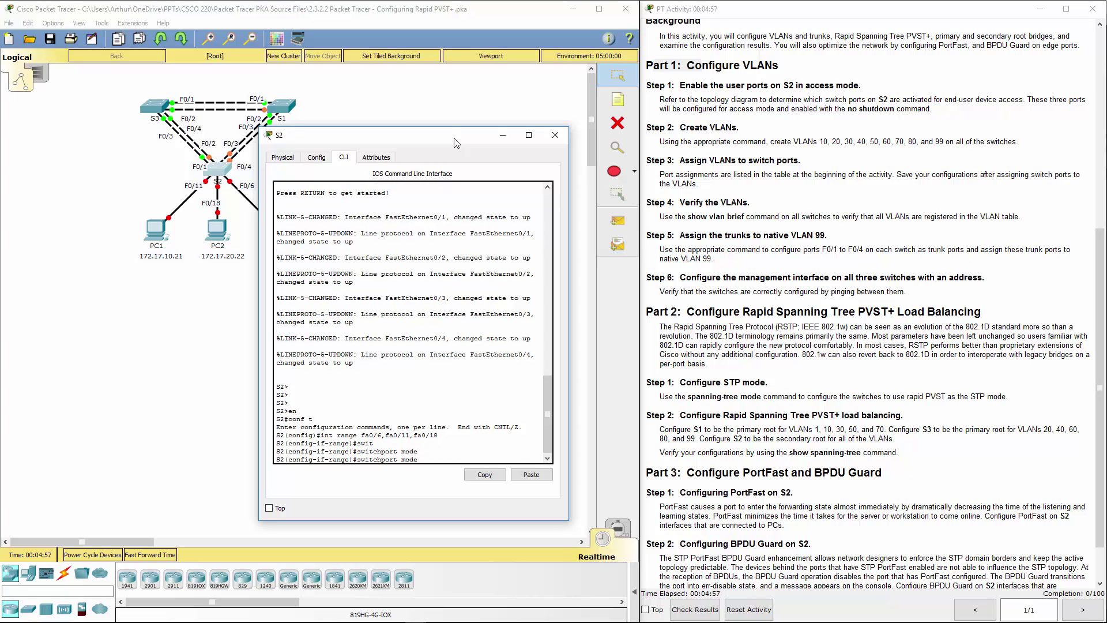
pyautogui.write('acc')
pyautogui.press('Return')
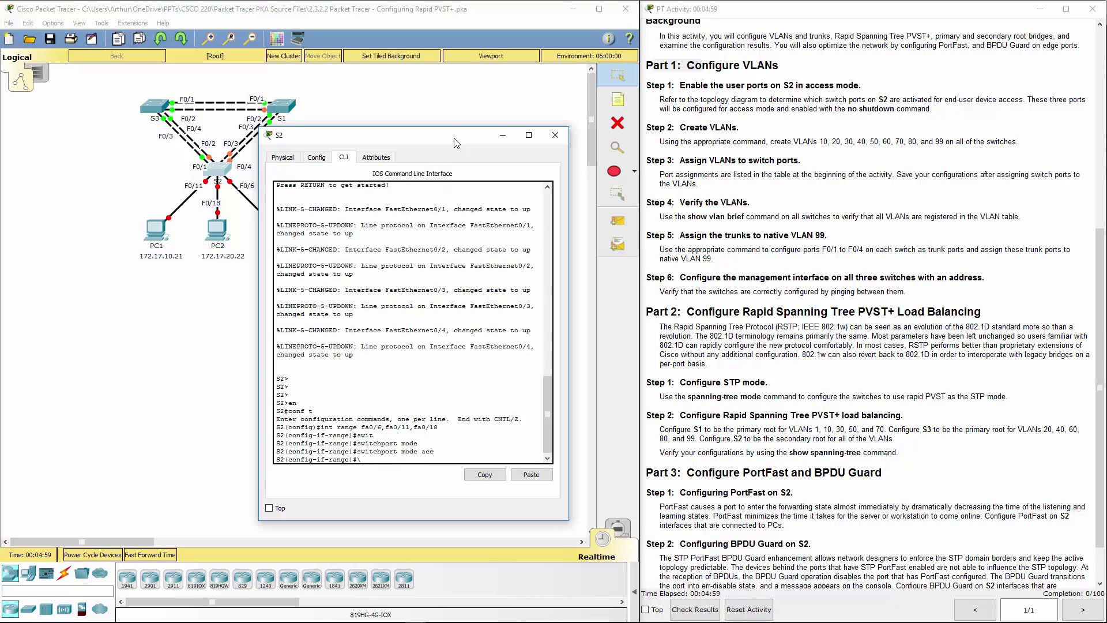
pyautogui.write('no shu')
pyautogui.press('Return')
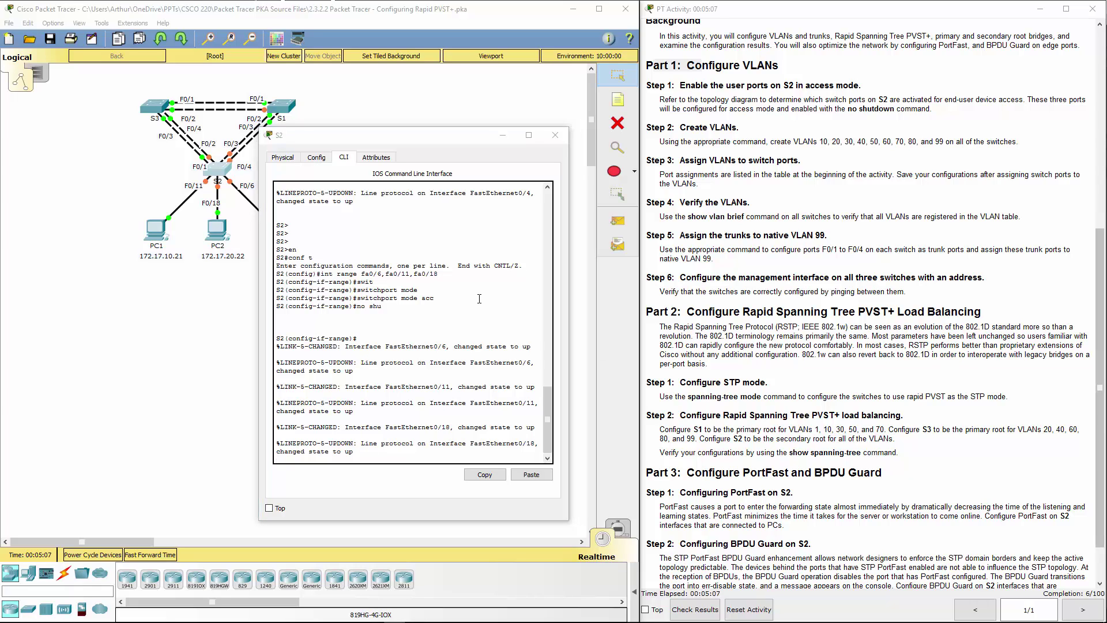
pyautogui.click(559, 138)
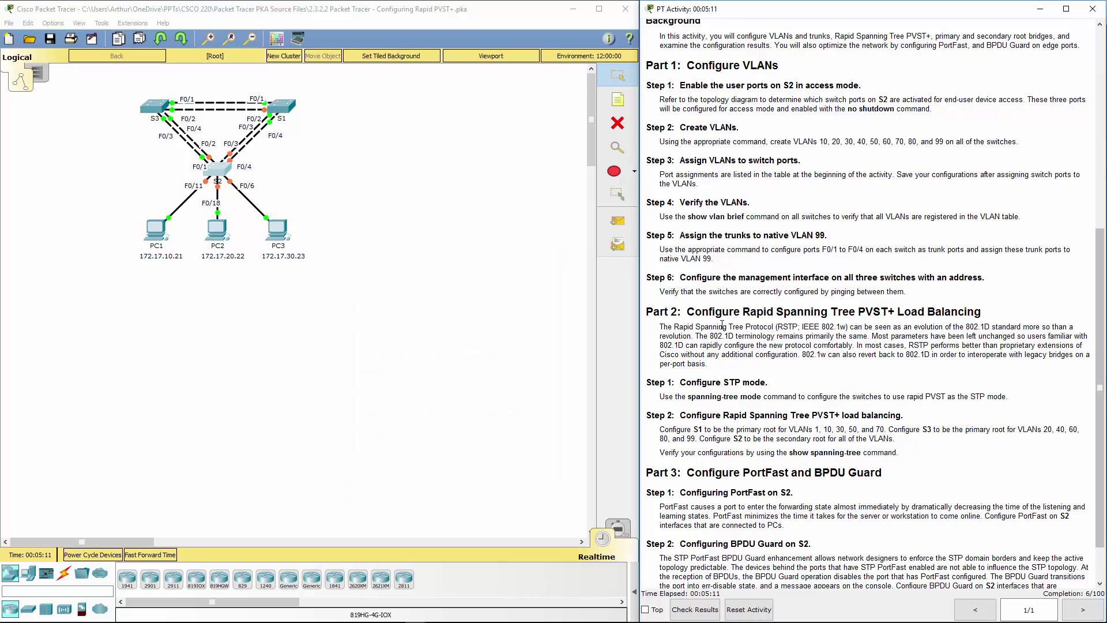
# Step: Start the Notepad list with lines vlan 10, vlan 20, vlan 30 and vlan 40
pyautogui.moveTo(690, 127); pyautogui.dragTo(732, 127)
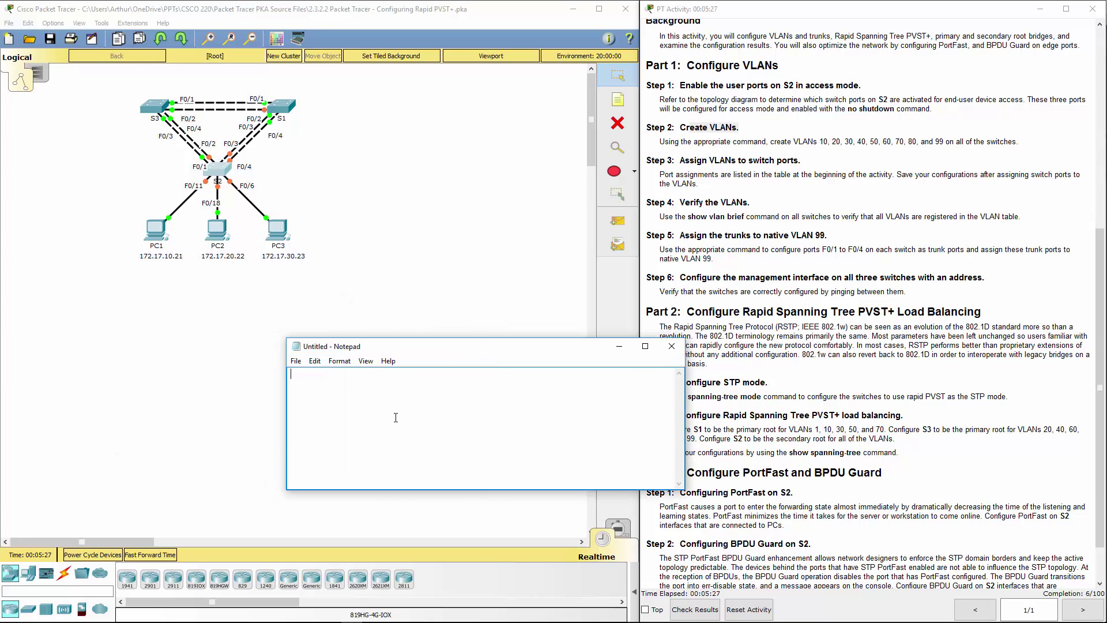
pyautogui.write('vlan 10')
pyautogui.hotkey('shift', 'Home')
pyautogui.hotkey('ctrl', 'c')
pyautogui.click(357, 377)
pyautogui.press('Return')
pyautogui.hotkey('ctrl', 'v')
pyautogui.write('20')
pyautogui.press('Return')
pyautogui.hotkey('ctrl', 'v')
pyautogui.write('30')
pyautogui.press('Return')
pyautogui.hotkey('ctrl', 'v')
pyautogui.write('40')
# Step: Add lines vlan 50, vlan 60, vlan 70, vlan 80 and vlan 99 to the list
pyautogui.press('Return')
pyautogui.hotkey('ctrl', 'v')
pyautogui.write('50')
pyautogui.press('Return')
pyautogui.hotkey('ctrl', 'v')
pyautogui.write('60')
pyautogui.hotkey('ctrl', 'v')
pyautogui.write('70')
pyautogui.press('Return')
pyautogui.hotkey('ctrl', 'v')
pyautogui.write('80')
pyautogui.press('Return')
pyautogui.write('99')
pyautogui.press('Home')
pyautogui.hotkey('ctrl', 'v')
# Step: Copy the whole VLAN command list and cancel Notepad's save prompt so it stays open
pyautogui.hotkey('ctrl', 'a')
pyautogui.hotkey('ctrl', 'c')
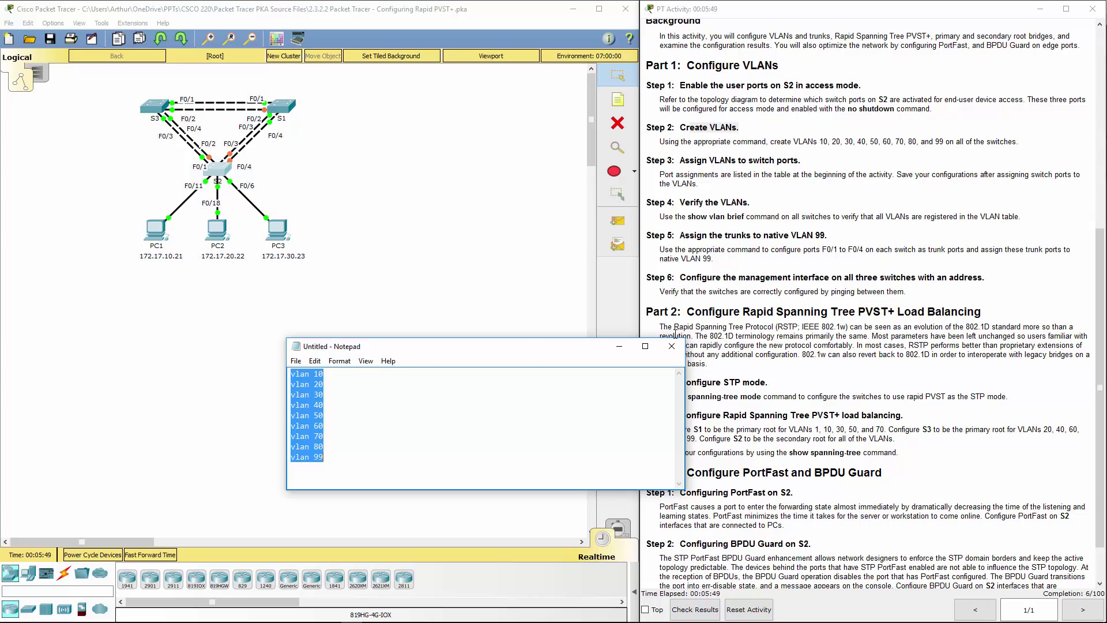
pyautogui.click(672, 346)
pyautogui.press('n')
pyautogui.click(650, 403)
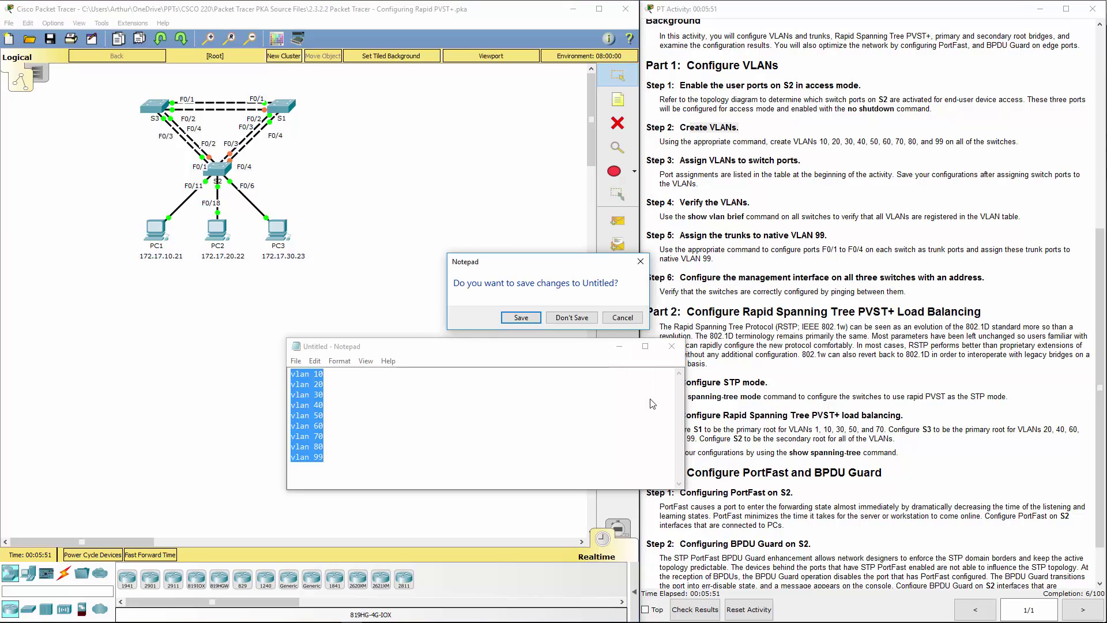
pyautogui.click(622, 317)
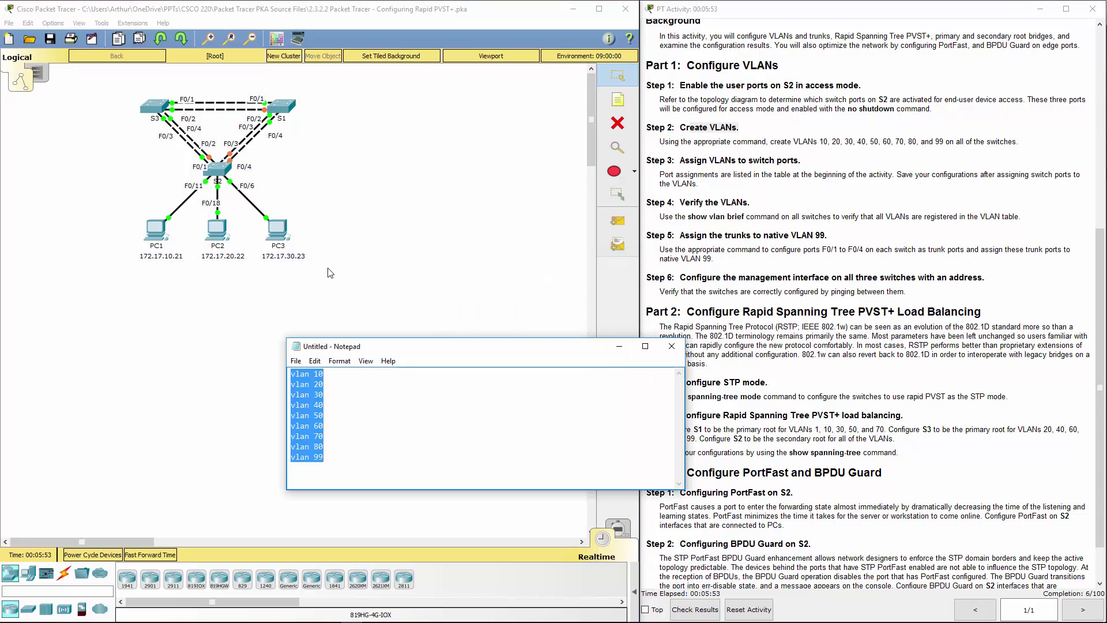
pyautogui.click(375, 208)
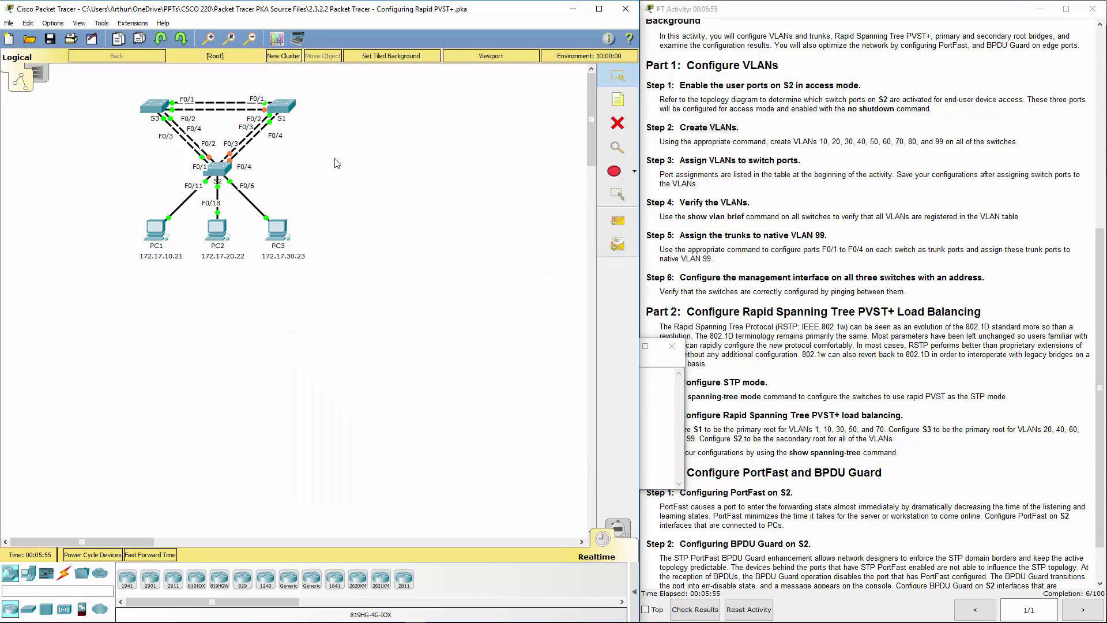
# Step: Create VLANs 10–80 and 99 on S1 by pasting the vlan commands in global config
pyautogui.click(289, 108)
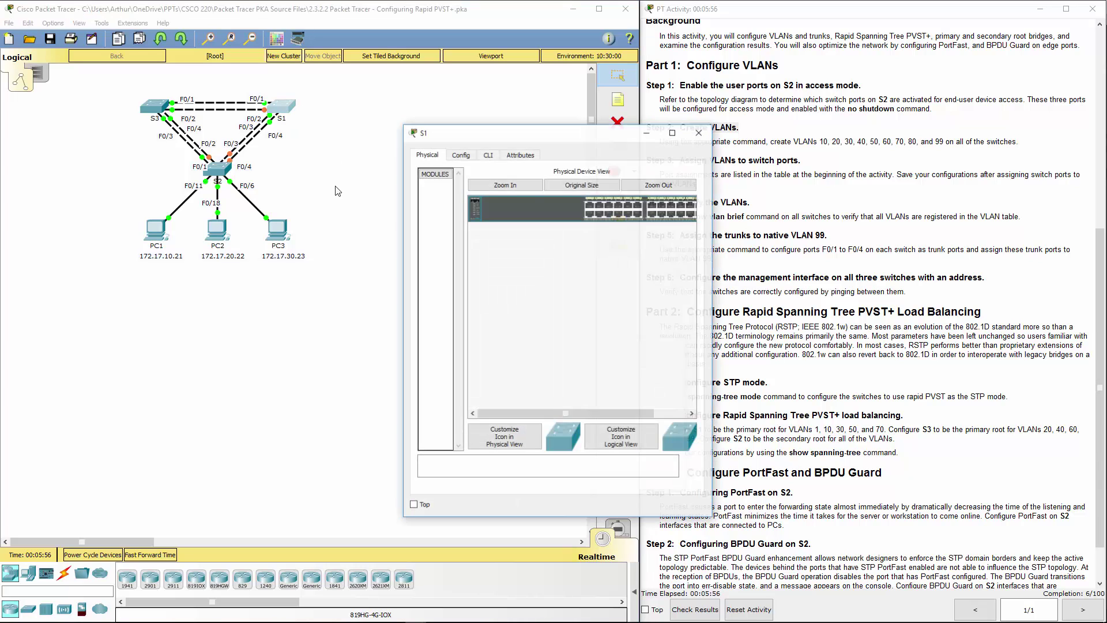
pyautogui.click(489, 154)
pyautogui.press('Return')
pyautogui.press('Return')
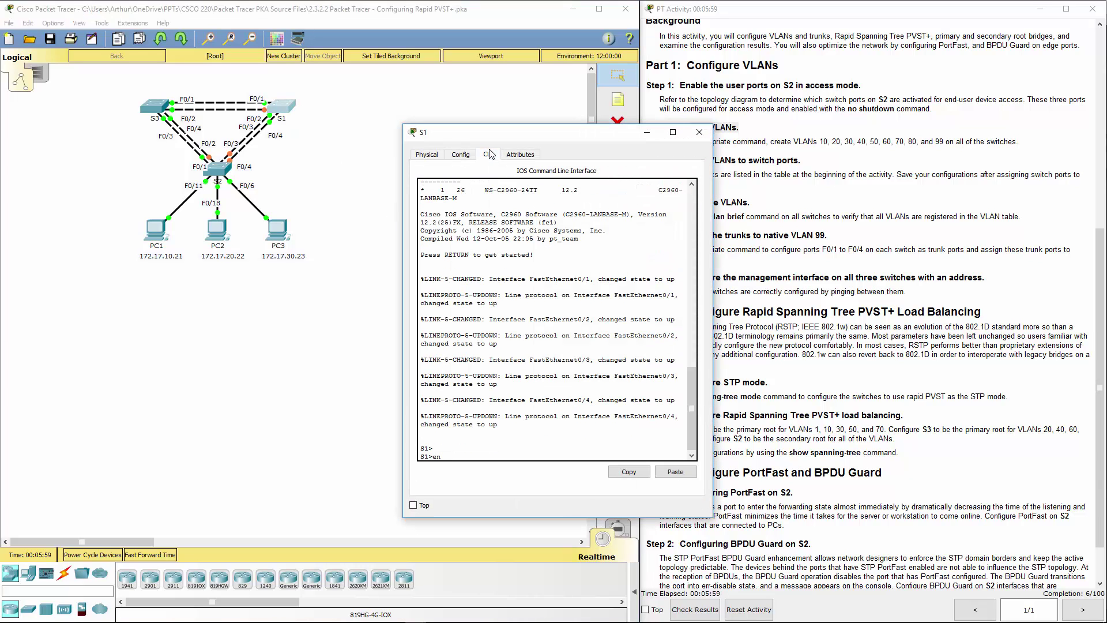
pyautogui.press('Return')
pyautogui.write('conf t')
pyautogui.press('Return')
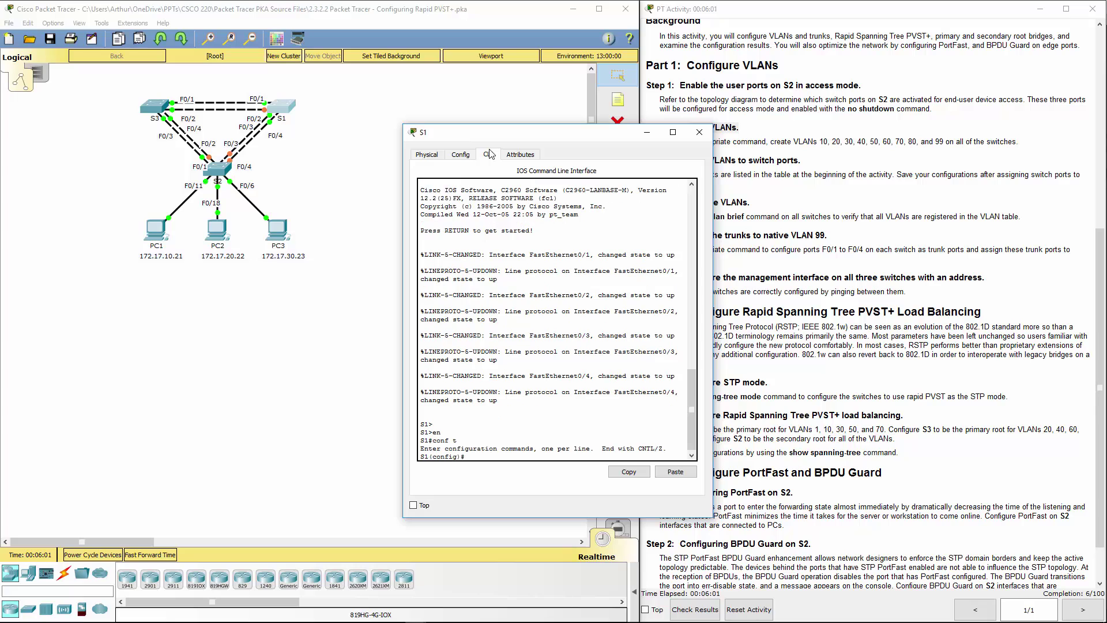
pyautogui.click(687, 474)
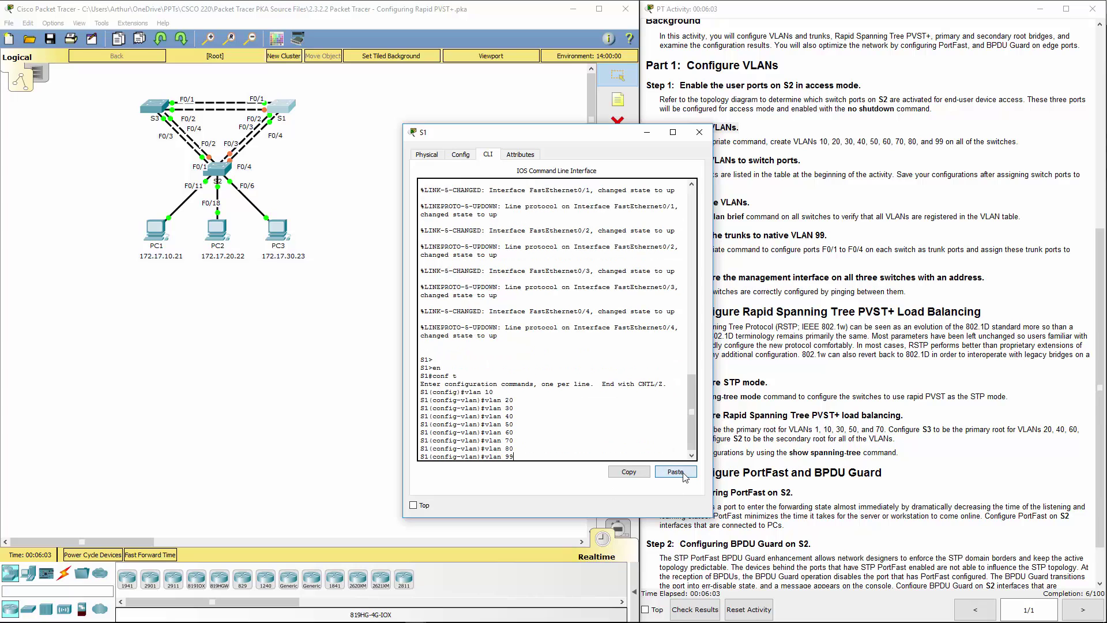
pyautogui.click(300, 372)
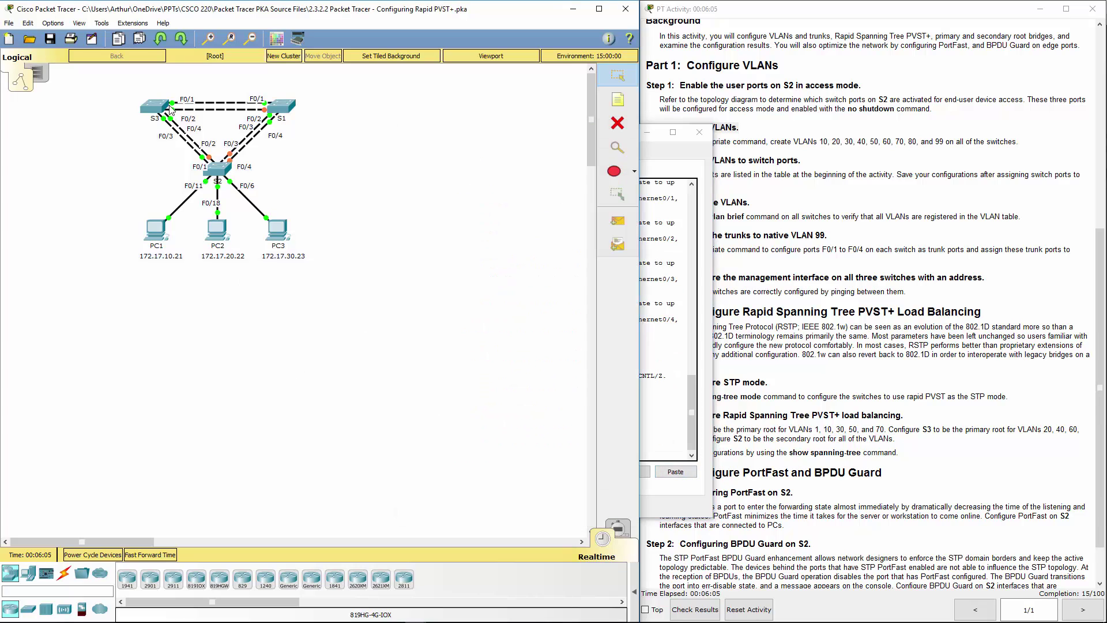
# Step: Paste the same VLAN commands into S3's global configuration and close its window
pyautogui.click(155, 106)
pyautogui.click(488, 154)
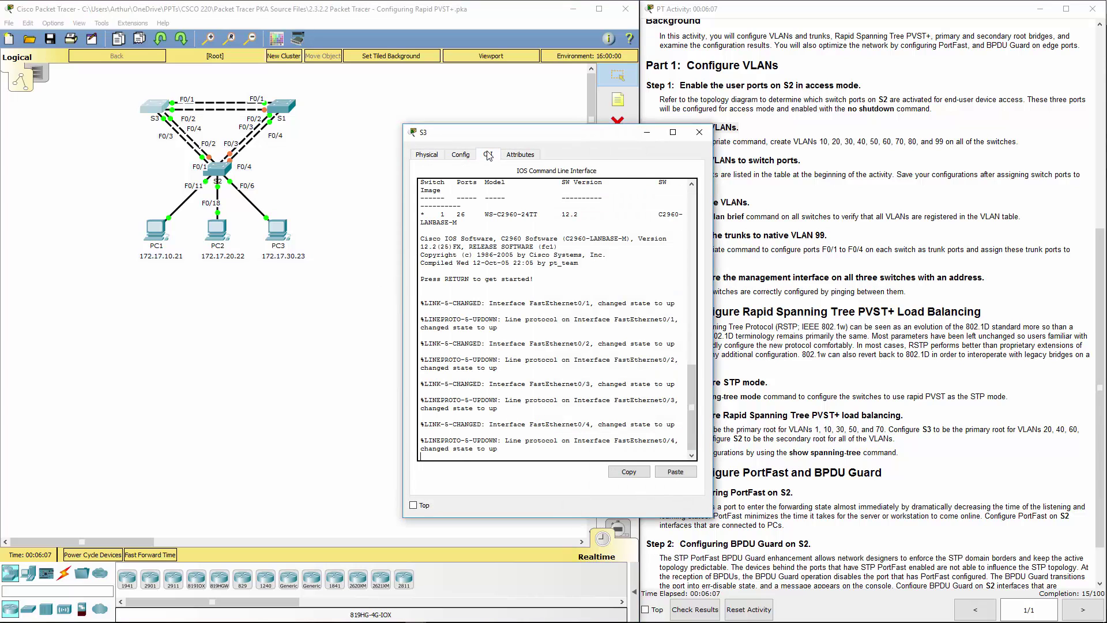
pyautogui.press('Return')
pyautogui.press('Return')
pyautogui.write('en')
pyautogui.press('Return')
pyautogui.write('conf t')
pyautogui.press('Return')
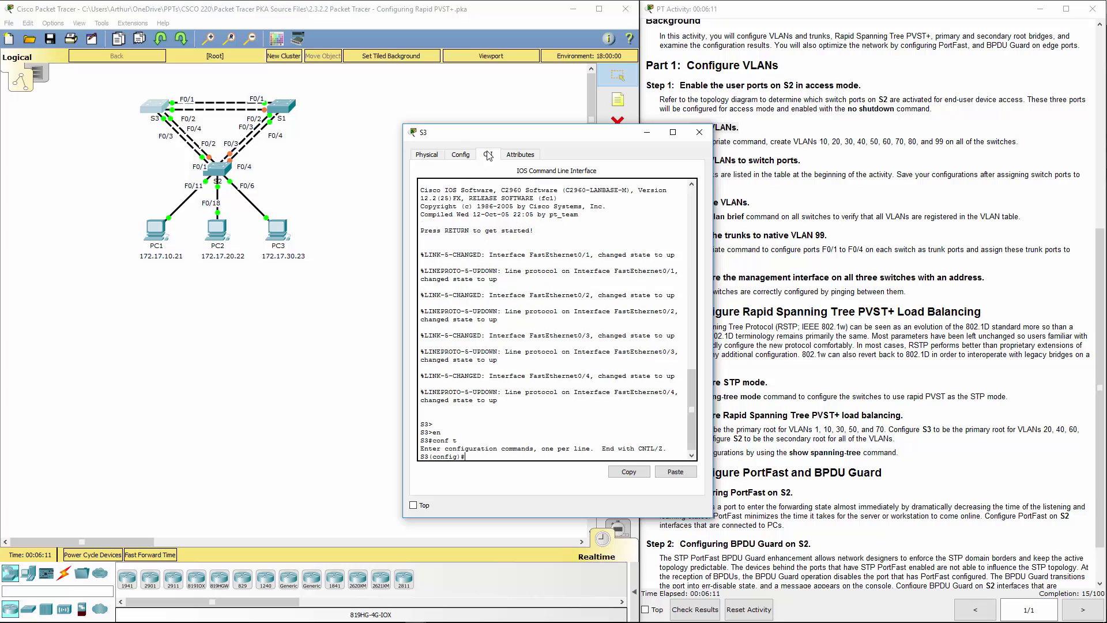
pyautogui.click(667, 474)
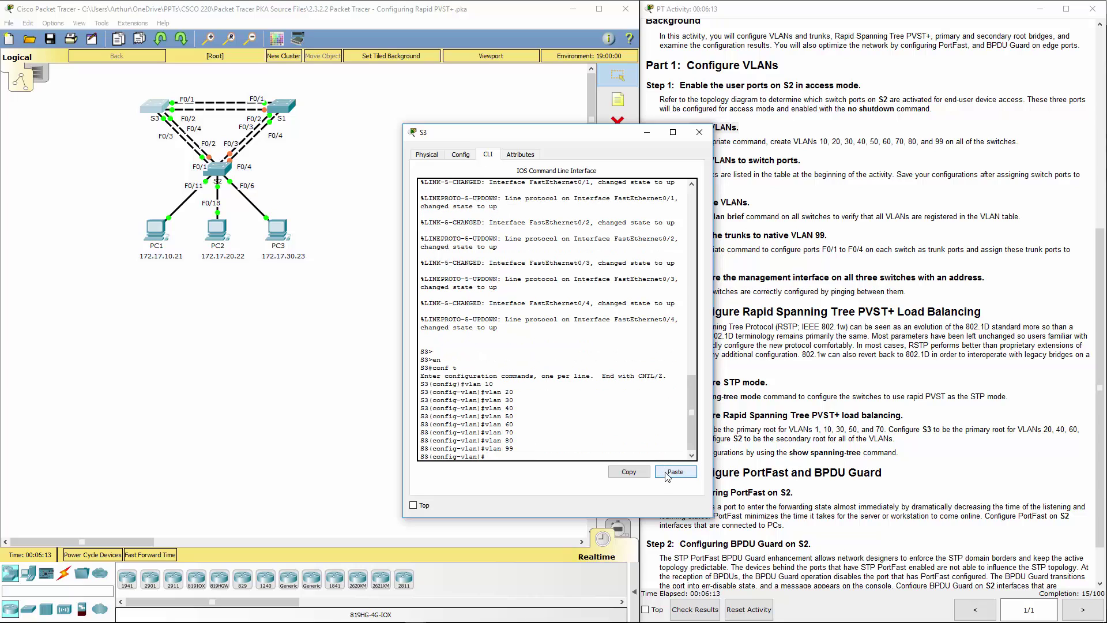
pyautogui.click(699, 132)
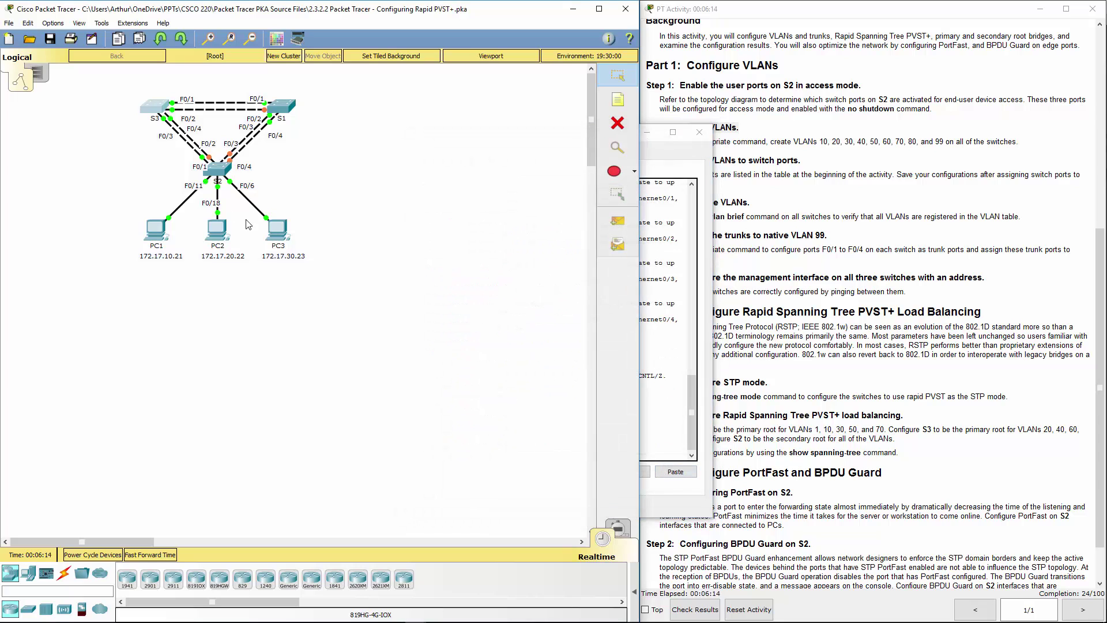
# Step: Exit interface mode on S2, paste the VLAN commands there, and close its window
pyautogui.click(220, 174)
pyautogui.press('Return')
pyautogui.press('Return')
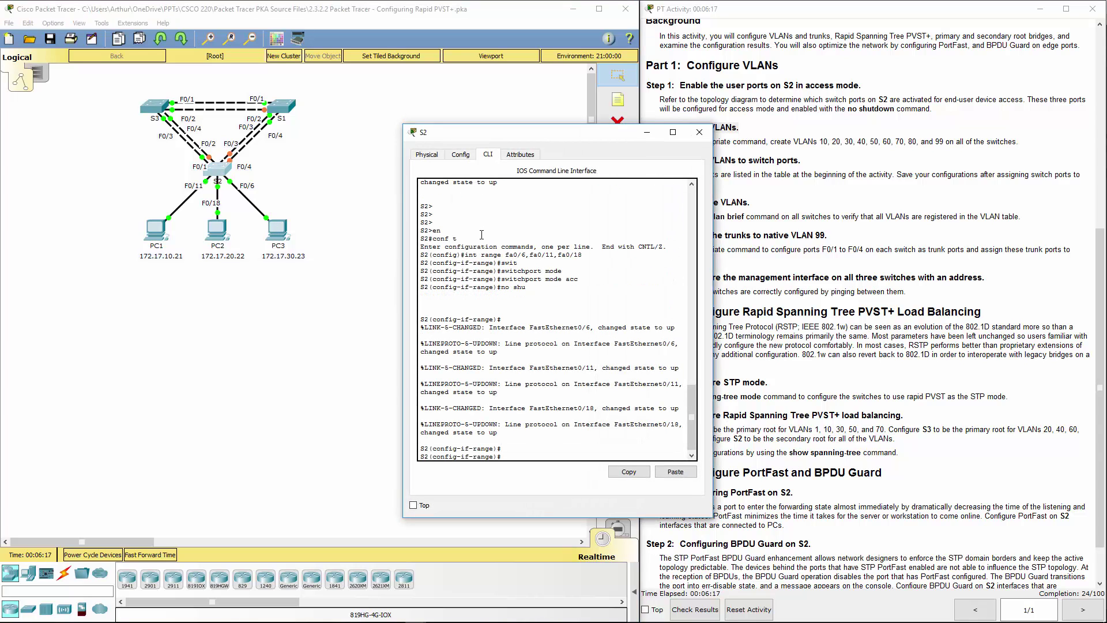
pyautogui.write('exit')
pyautogui.press('Return')
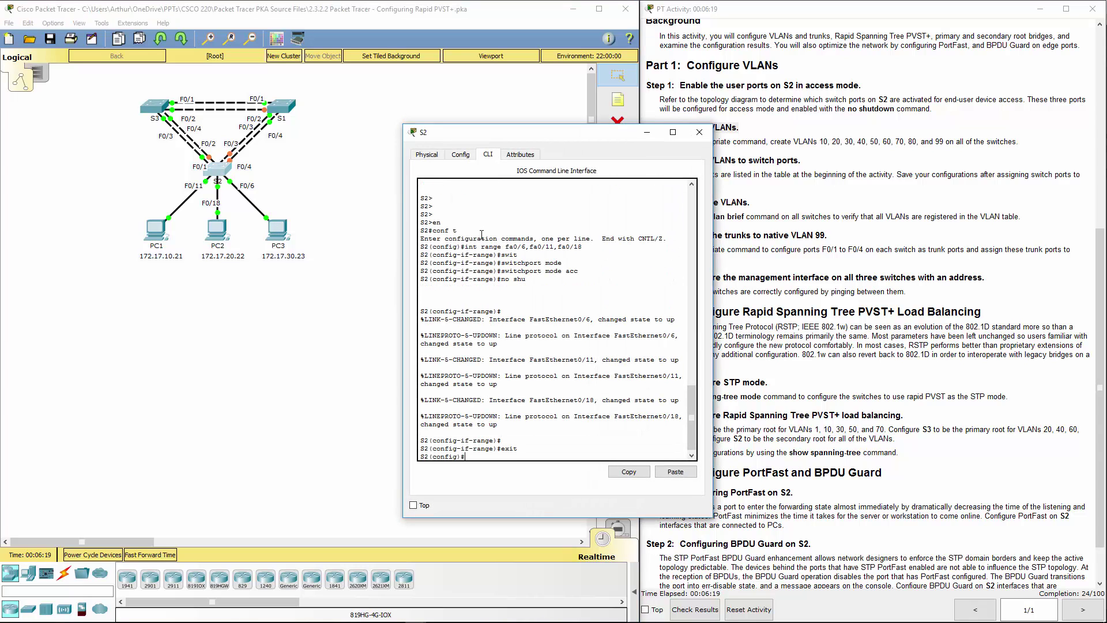
pyautogui.click(675, 471)
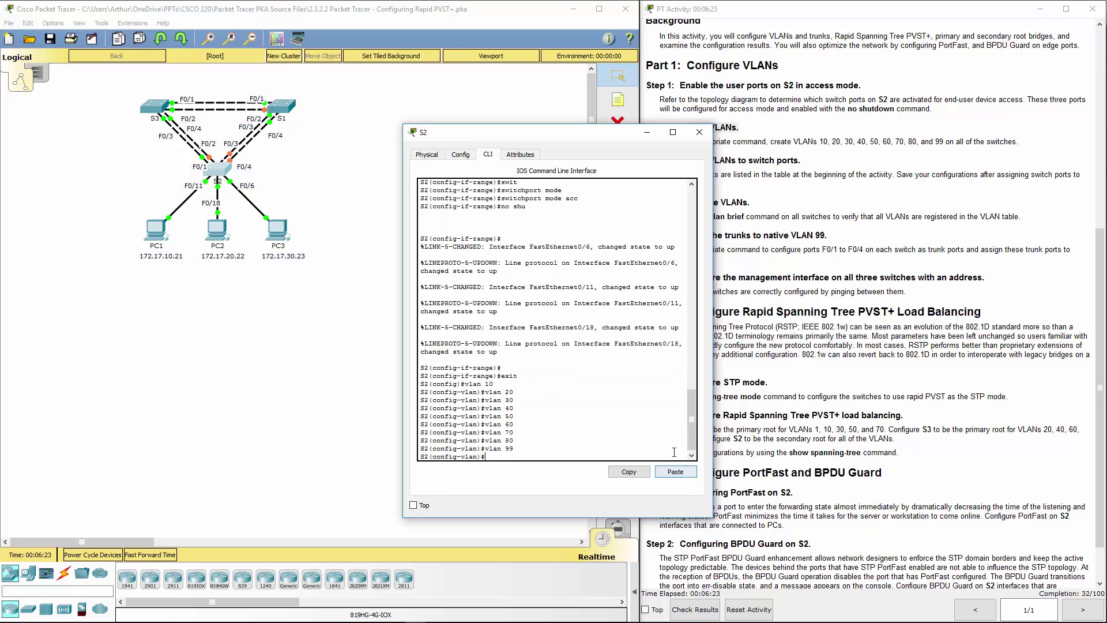
pyautogui.click(699, 132)
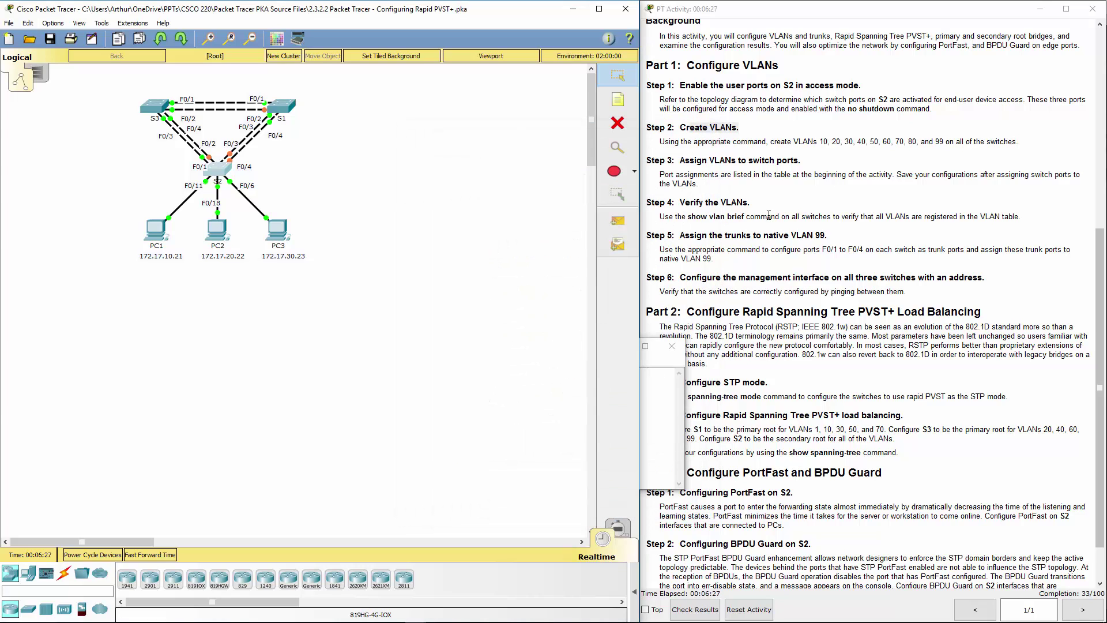
# Step: Review the Create VLANs instructions and return S2's console to global configuration
pyautogui.click(699, 139)
pyautogui.moveTo(678, 144); pyautogui.dragTo(990, 144)
pyautogui.hotkey('alt', 'Tab')
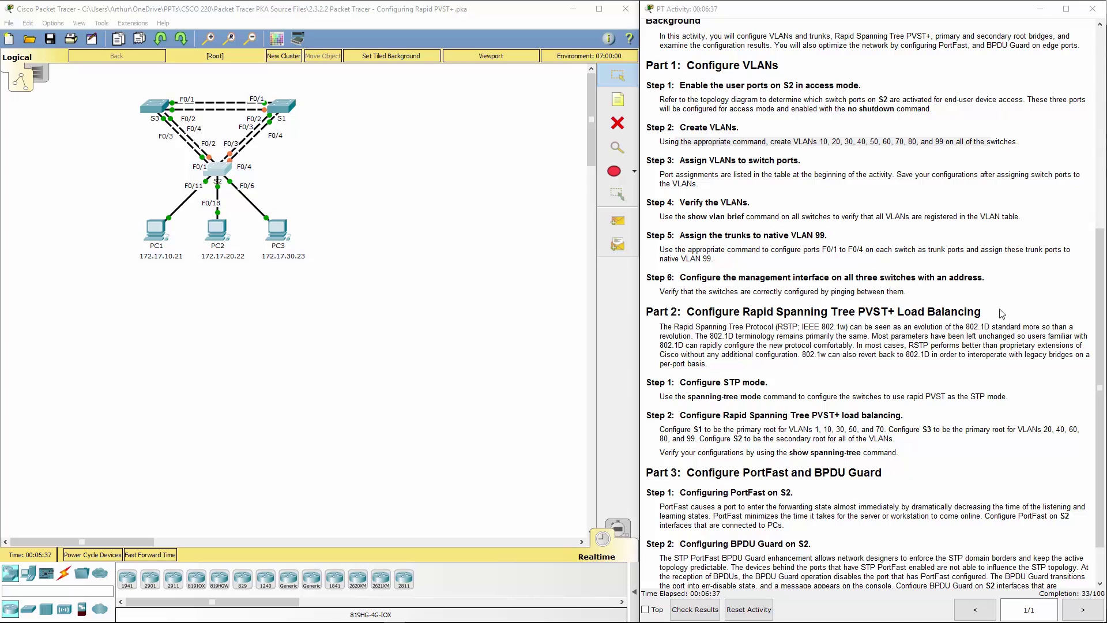
pyautogui.click(216, 165)
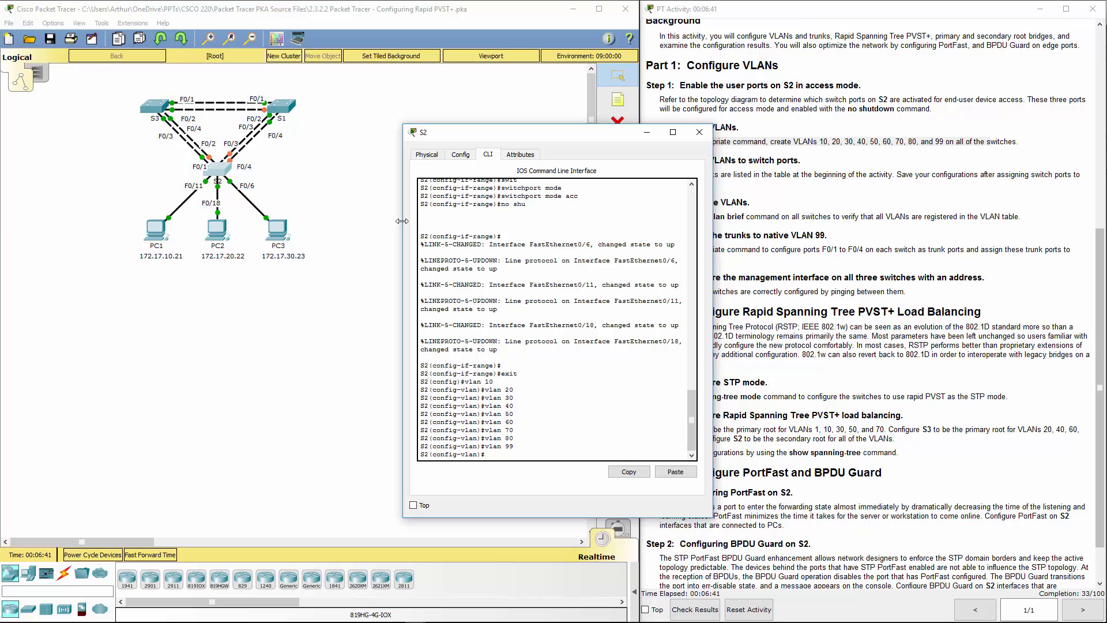
pyautogui.write('exit')
pyautogui.press('Return')
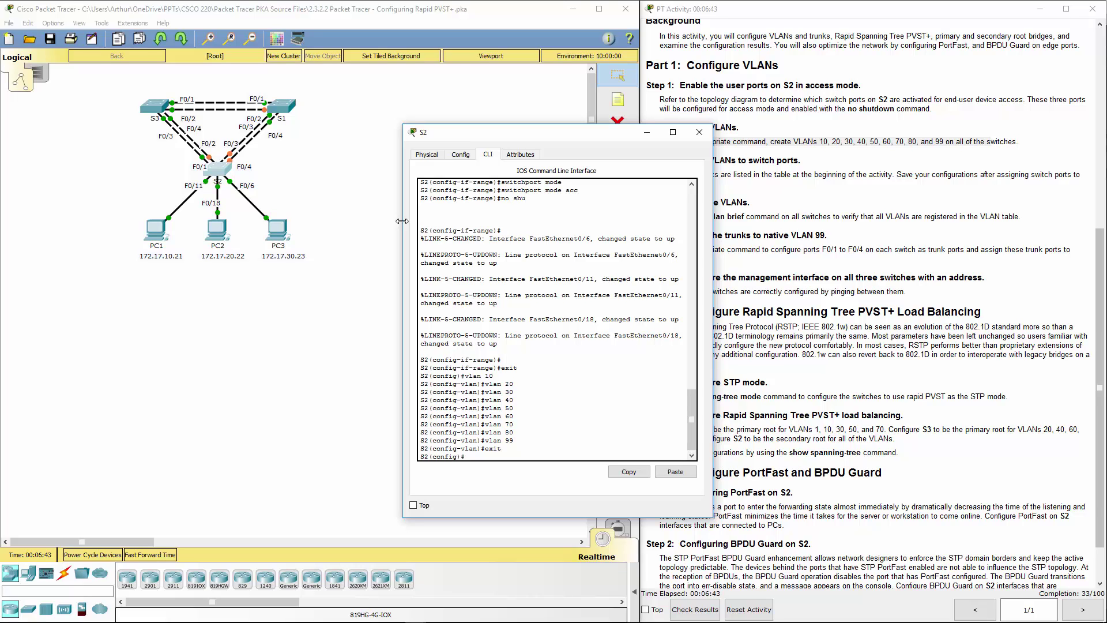
# Step: Assign S2's Fa0/6 to access VLAN 30
pyautogui.write('int fa0/6')
pyautogui.press('Return')
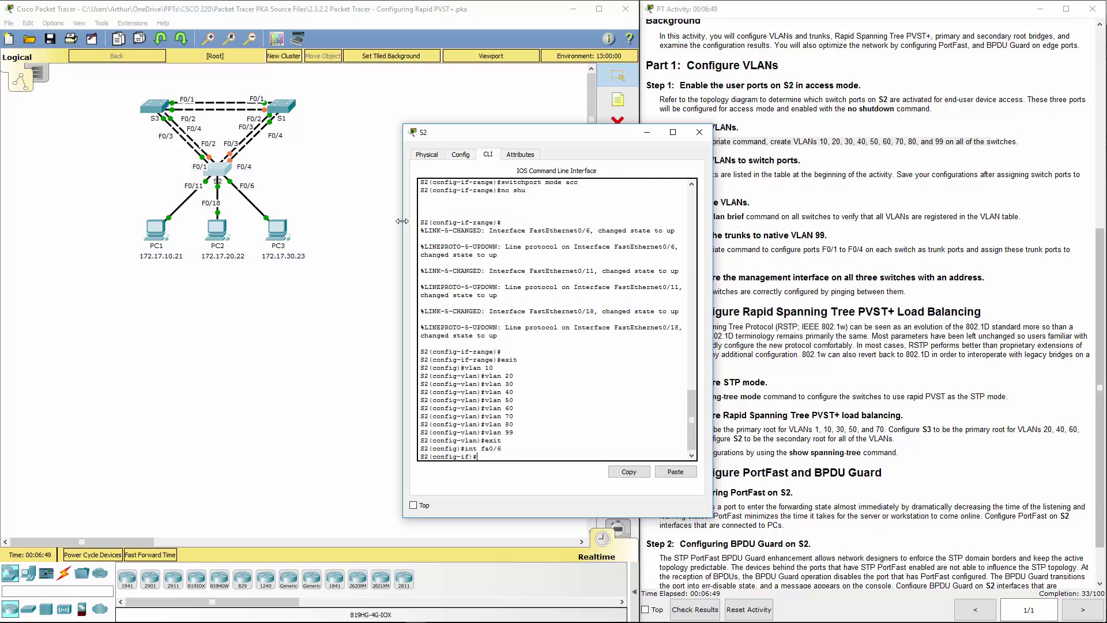
pyautogui.write('sw')
pyautogui.write('i')
pyautogui.press('Tab')
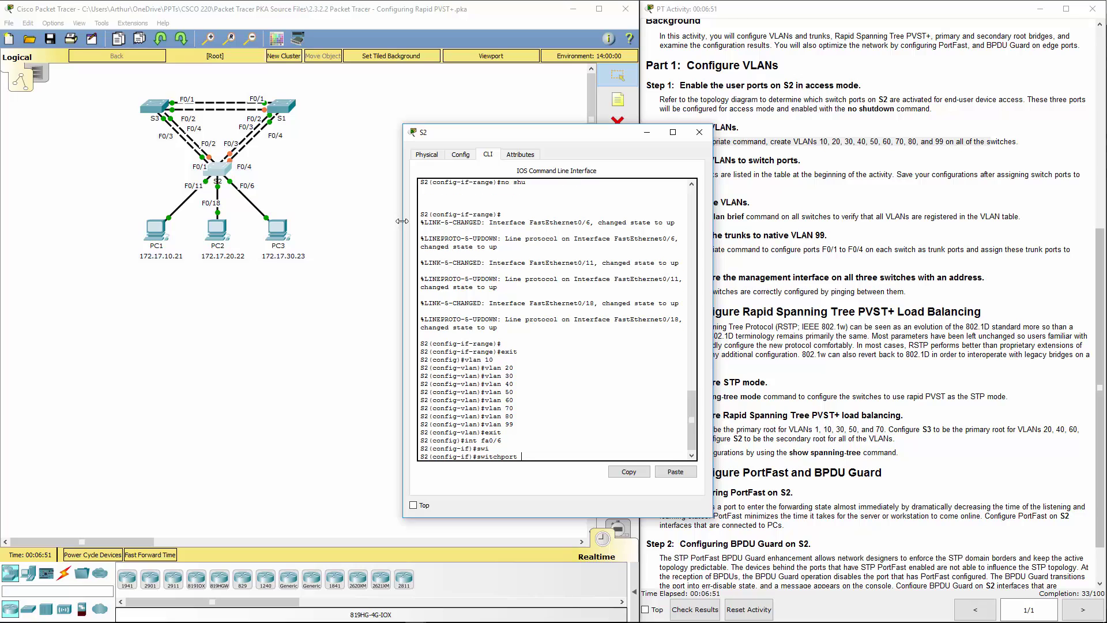
pyautogui.write('acc')
pyautogui.press('Tab')
pyautogui.write('vlan 30')
pyautogui.press('Return')
# Step: Assign S2's Fa0/11 to access VLAN 10
pyautogui.write('int fa0/11')
pyautogui.press('Return')
pyautogui.write('swi')
pyautogui.press('Tab')
pyautogui.write('acc')
pyautogui.press('Tab')
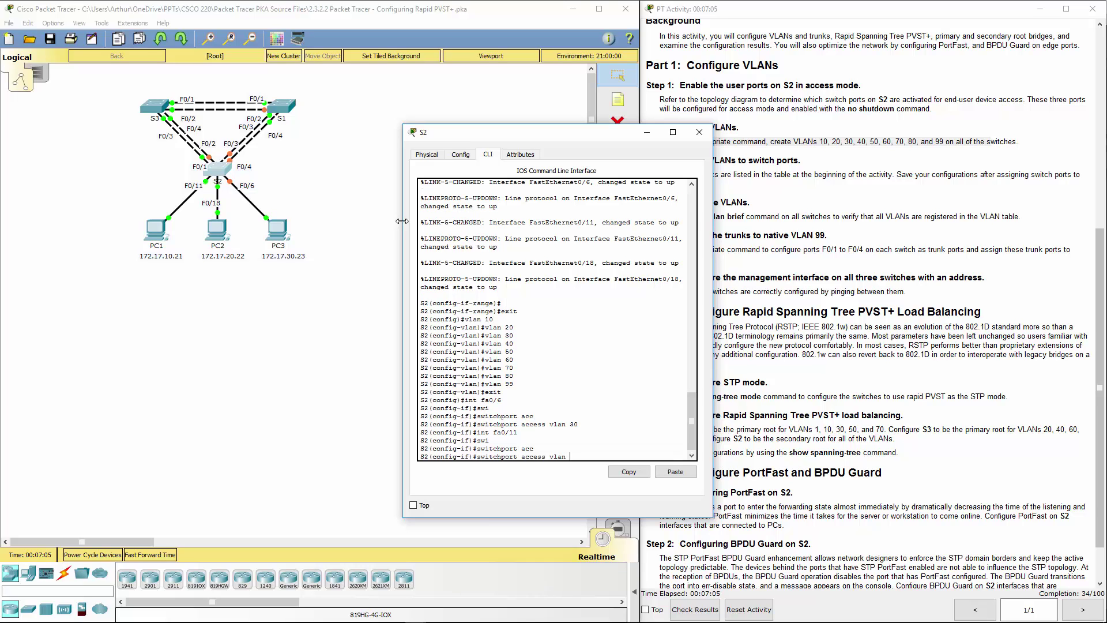
pyautogui.write('vlan 10')
pyautogui.press('Return')
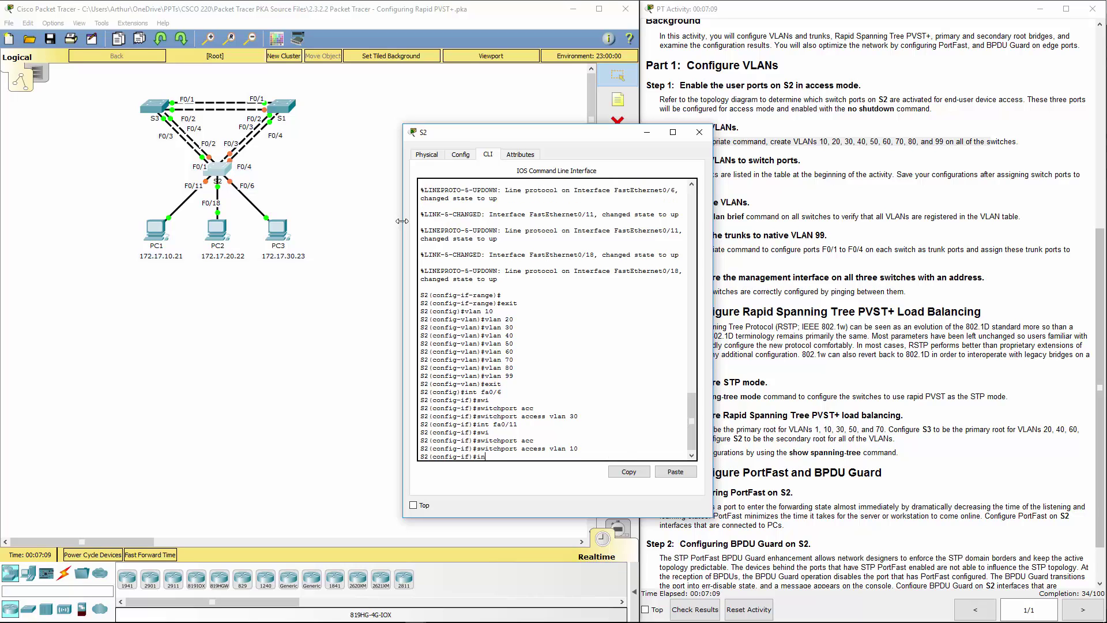
# Step: Assign S2's Fa0/18 to access VLAN 20 and close the console
pyautogui.write('int fa0/18')
pyautogui.press('Return')
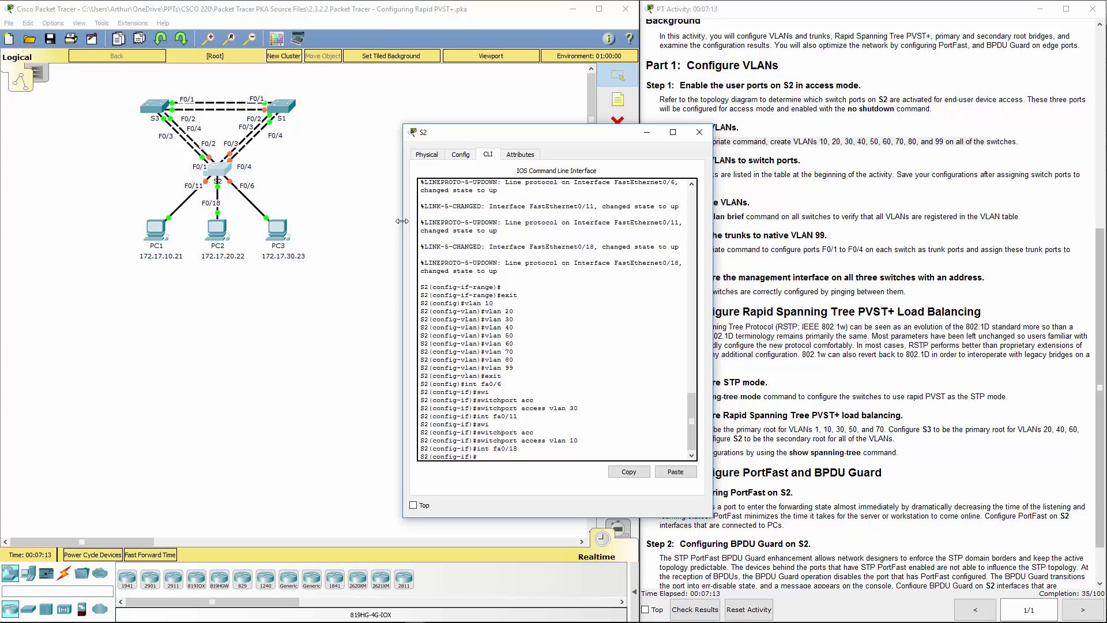
pyautogui.write('sw')
pyautogui.press('Tab')
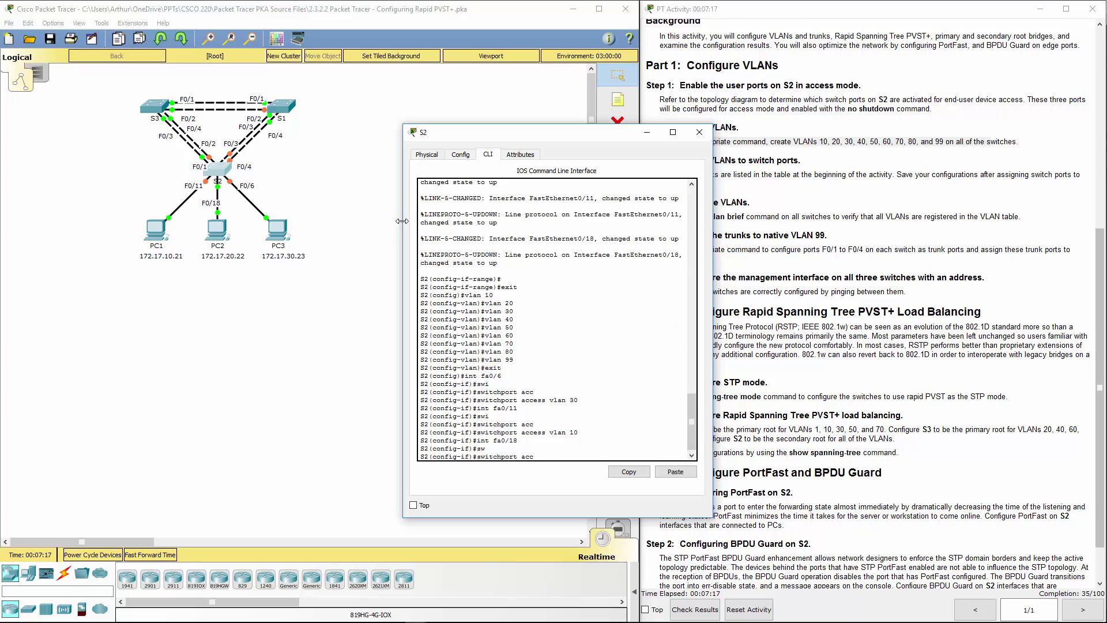
pyautogui.write('cc')
pyautogui.press('Tab')
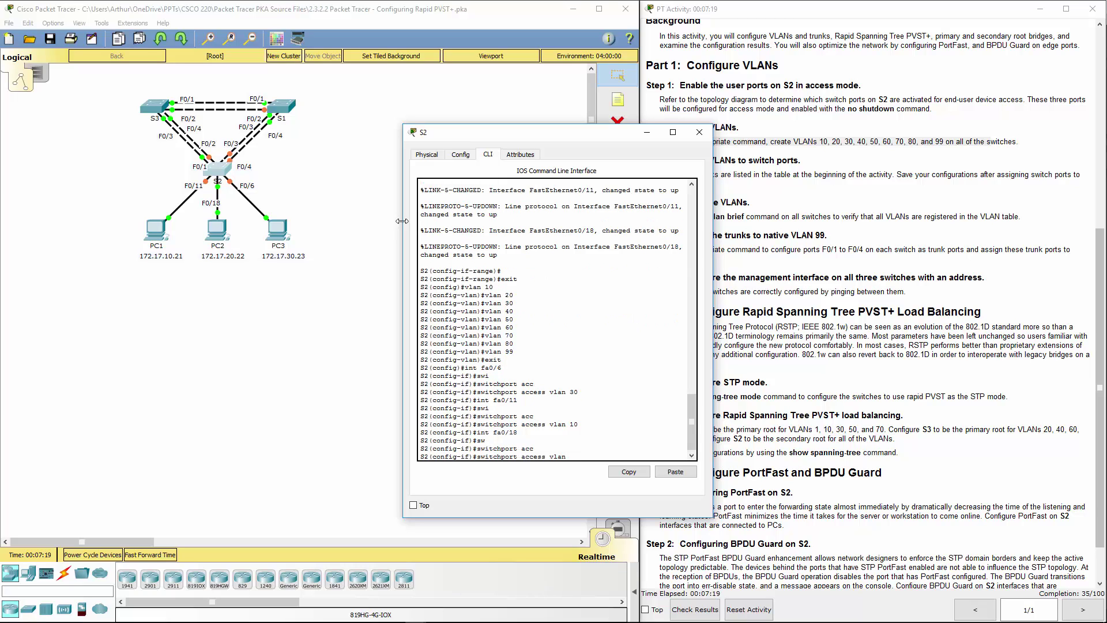
pyautogui.write('vlan 20')
pyautogui.press('Return')
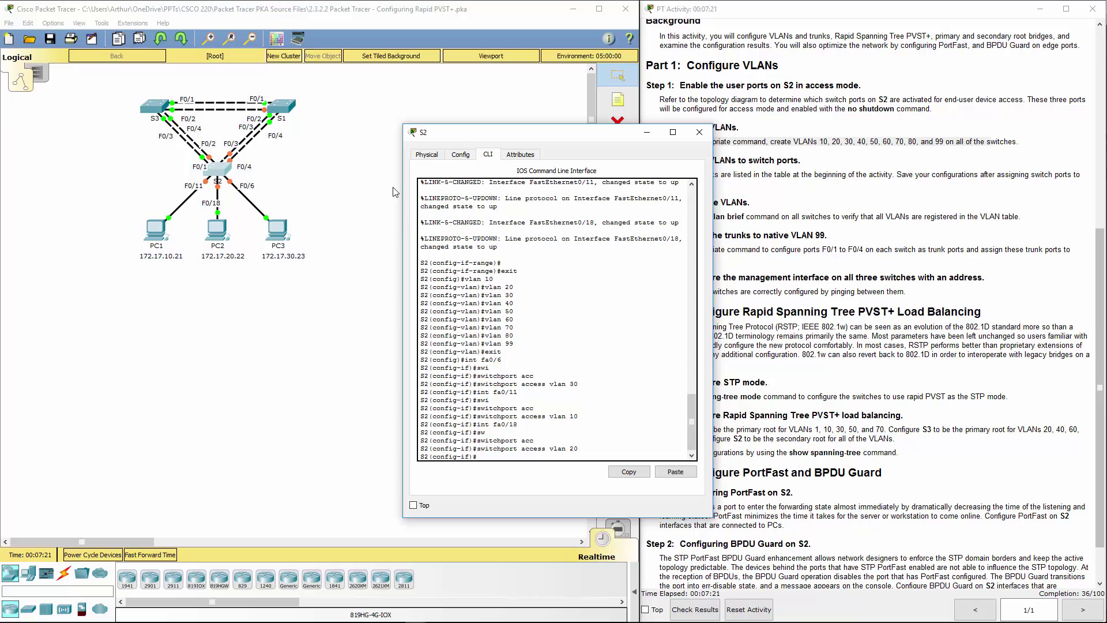
pyautogui.click(698, 133)
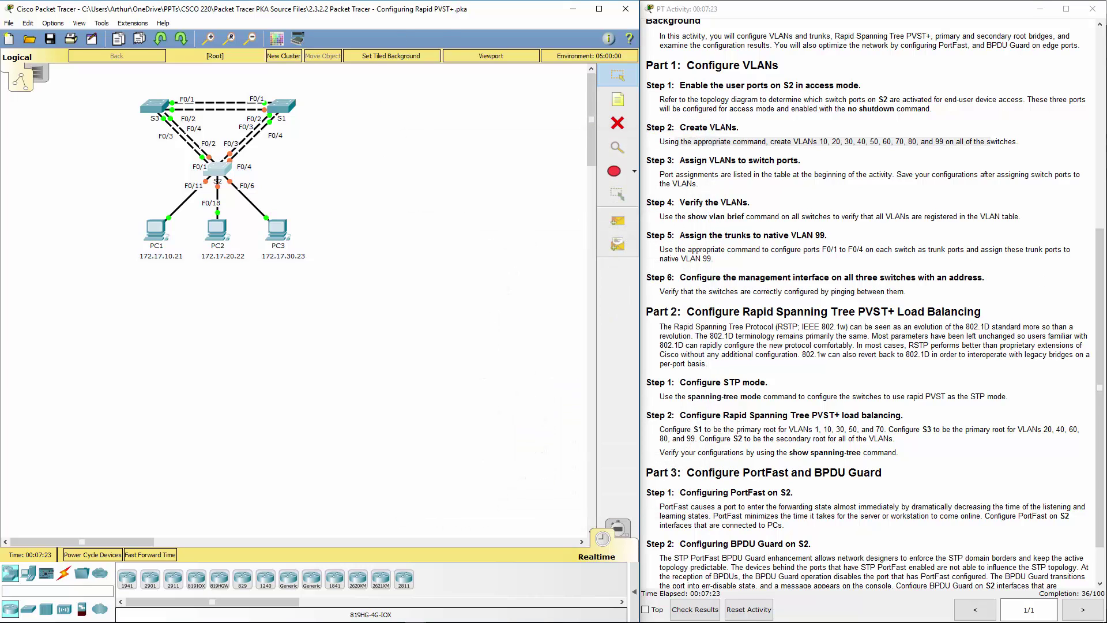
# Step: Run 'do show vlan brief' on S2 to check Fa0/11, Fa0/18, Fa0/6 in VLANs 10, 20, 30
pyautogui.click(225, 173)
pyautogui.write('do show vlan br')
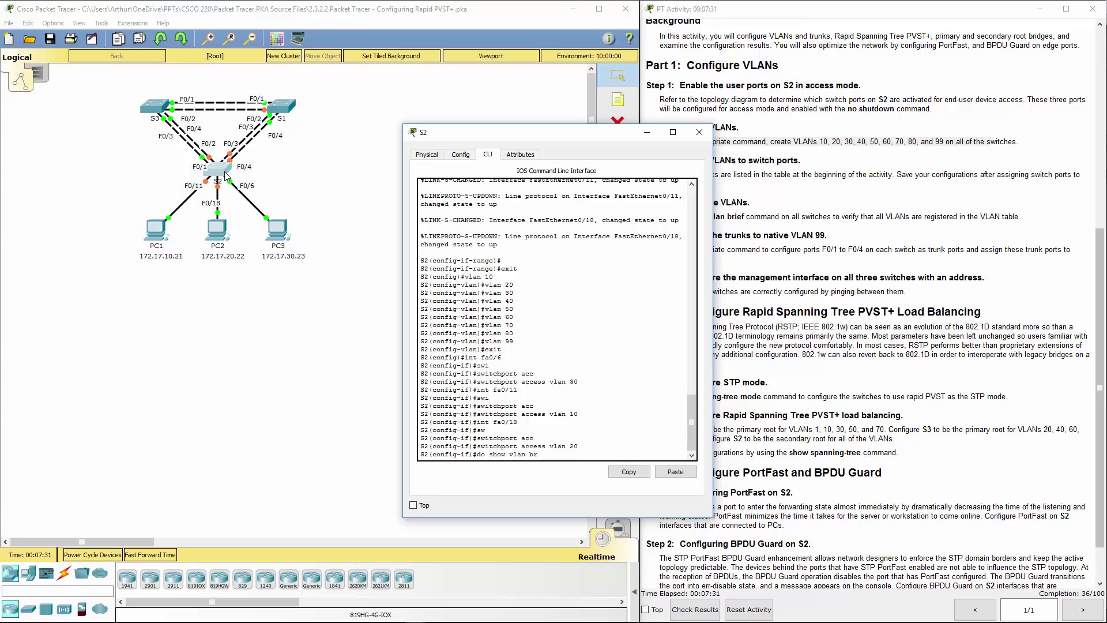
pyautogui.write('ieg')
pyautogui.press('Return')
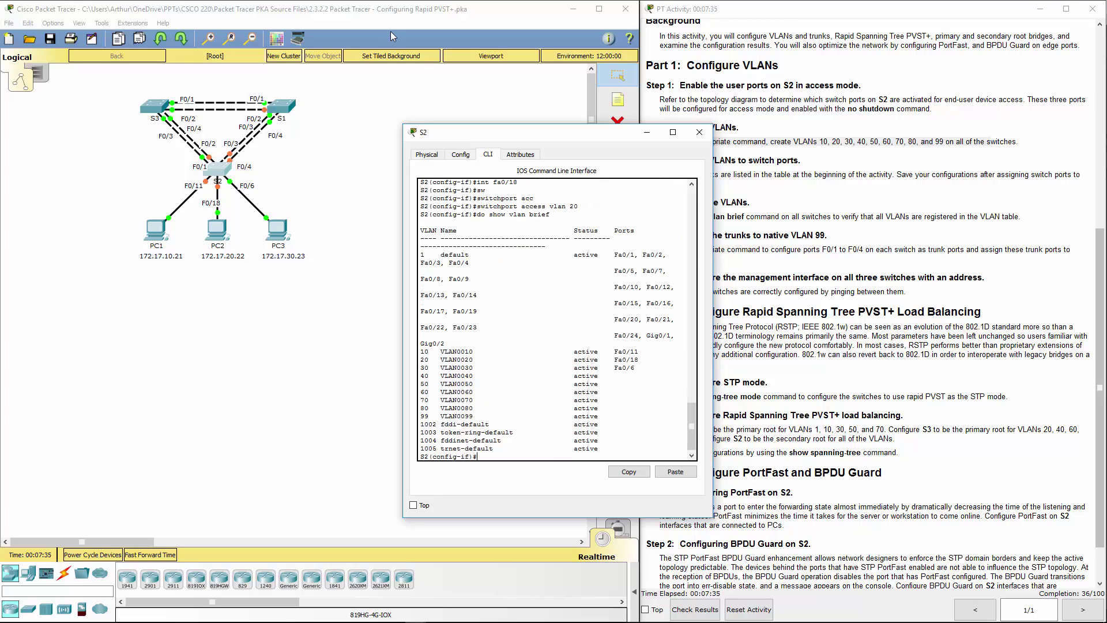
pyautogui.moveTo(638, 367); pyautogui.dragTo(430, 352)
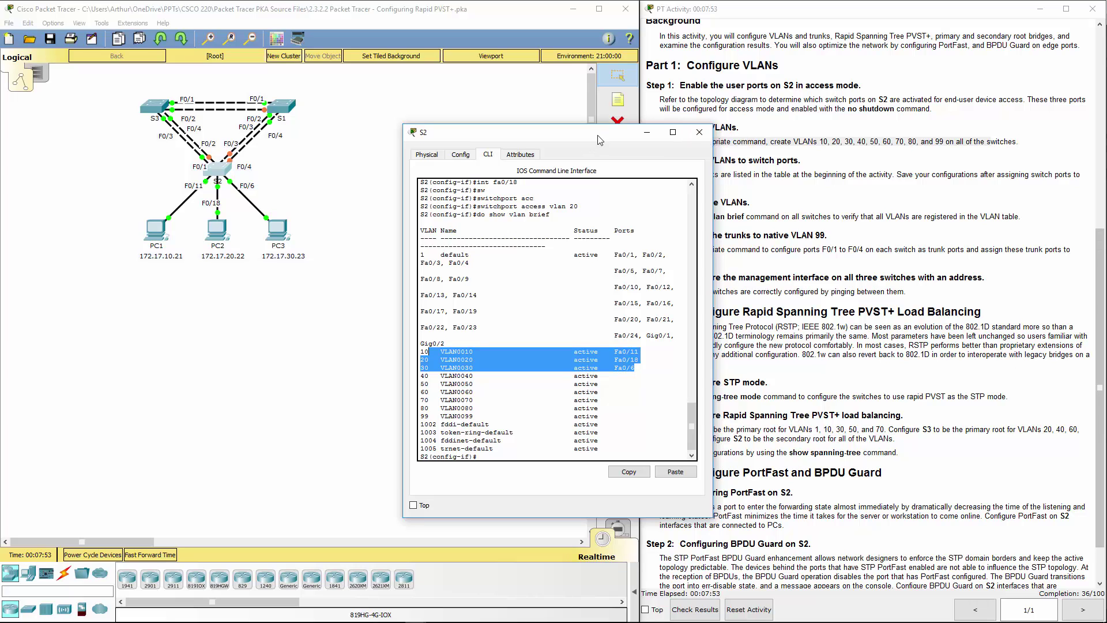
pyautogui.moveTo(598, 139); pyautogui.dragTo(497, 137)
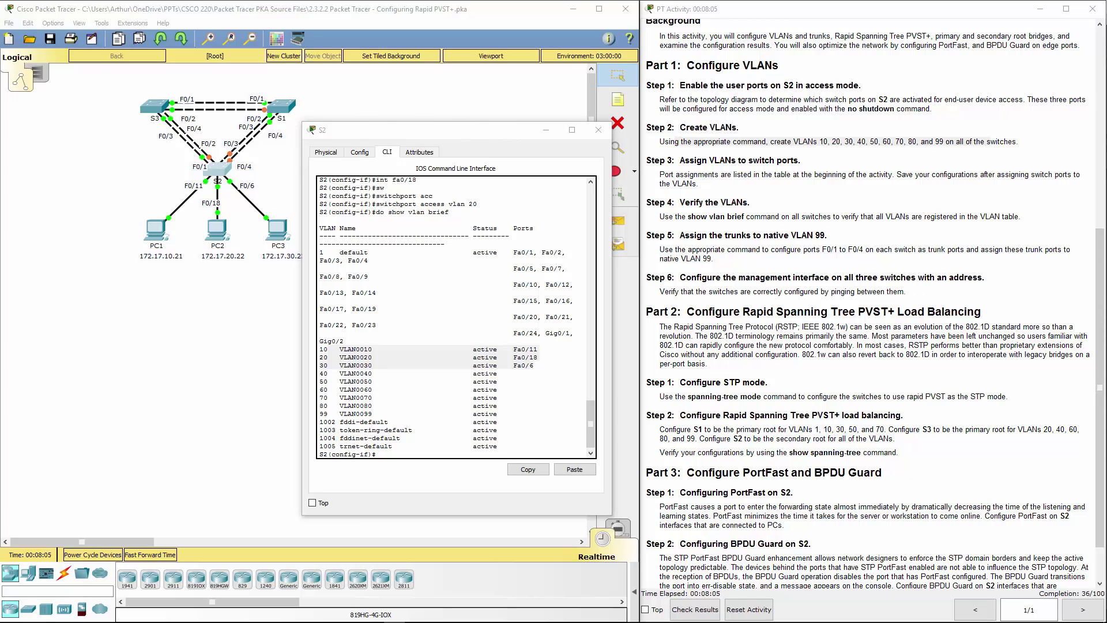
# Step: Clear the old VLAN command list from Notepad
pyautogui.hotkey('alt', 'Tab')
pyautogui.click(447, 451)
pyautogui.hotkey('ctrl', 'a')
pyautogui.hotkey('ctrl', 'x')
# Step: Type int range fa0/1-4, switchport mode trunk and switchport trunk native vlan 99, then select all
pyautogui.write('int range')
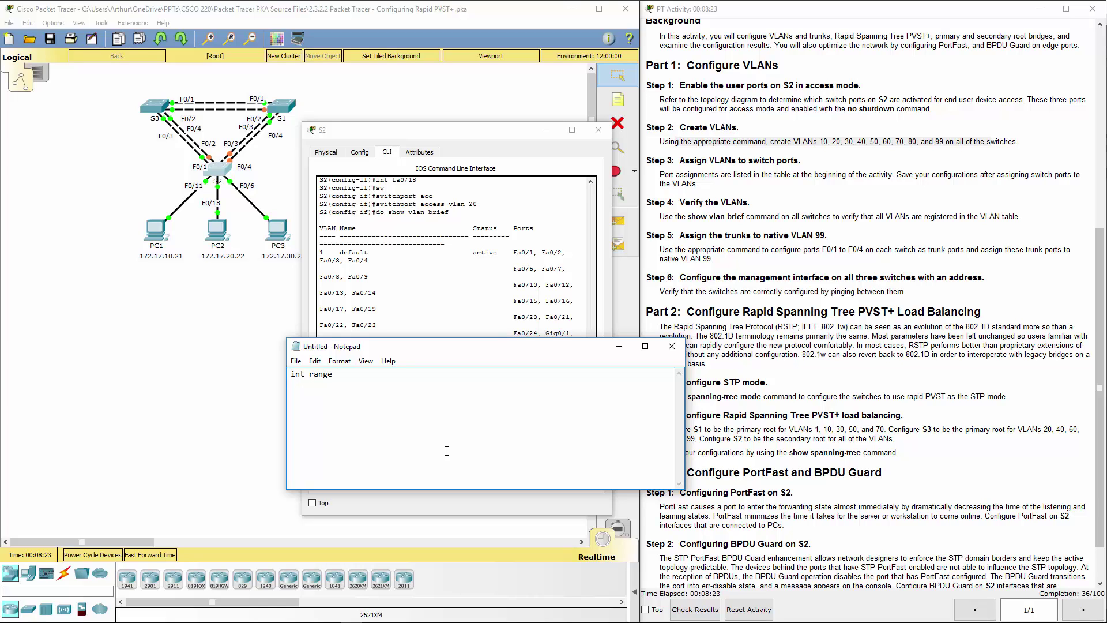
pyautogui.write('fa0/1-')
pyautogui.write('4')
pyautogui.write('swit')
pyautogui.write('c')
pyautogui.press('BackSpace')
pyautogui.press('BackSpace')
pyautogui.press('BackSpace')
pyautogui.press('BackSpace')
pyautogui.press('BackSpace')
pyautogui.press('BackSpace')
pyautogui.press('BackSpace')
pyautogui.write('4')
pyautogui.press('Return')
pyautogui.write('switch')
pyautogui.write('port mo')
pyautogui.write('od')
pyautogui.press('BackSpace')
pyautogui.press('BackSpace')
pyautogui.write('de trunk')
pyautogui.press('Return')
pyautogui.write('swi')
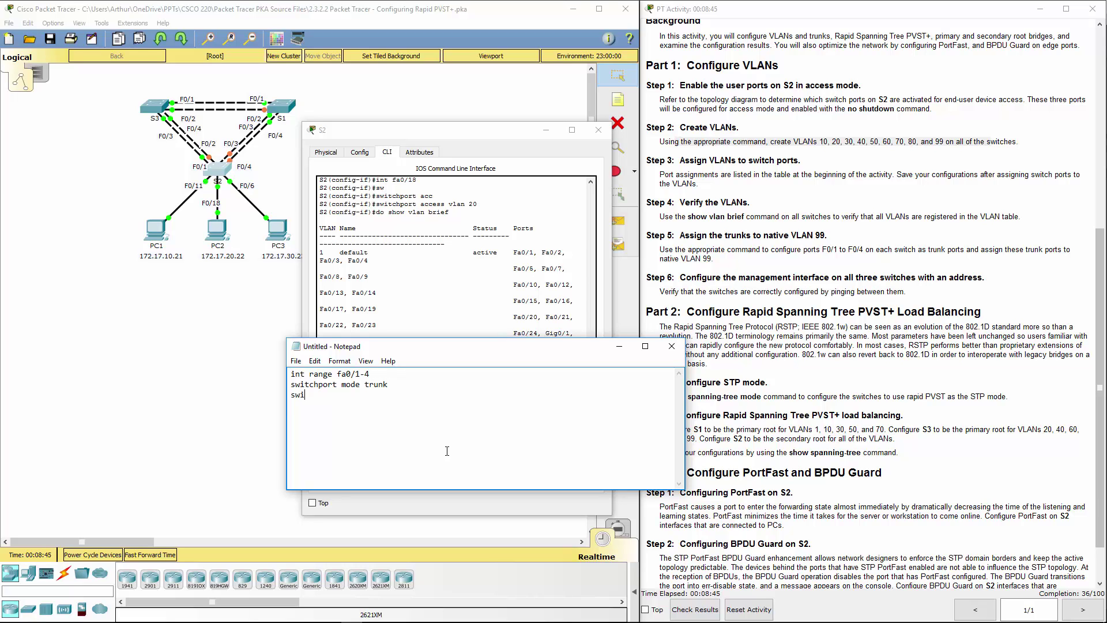
pyautogui.write('tchport')
pyautogui.write(' trunk nativ')
pyautogui.write('e 99')
pyautogui.write('vlan 99')
pyautogui.hotkey('ctrl', 'a')
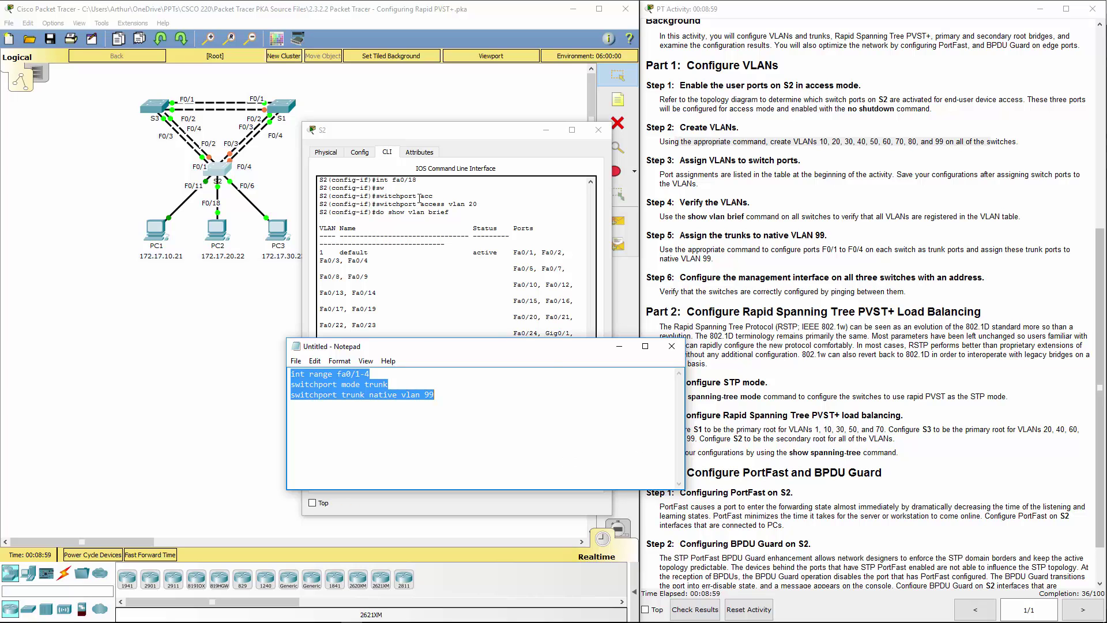
# Step: On S2, return to global configuration and paste the Fa0/1–4 trunk commands with native VLAN 99
pyautogui.moveTo(552, 350); pyautogui.dragTo(902, 385)
pyautogui.click(499, 432)
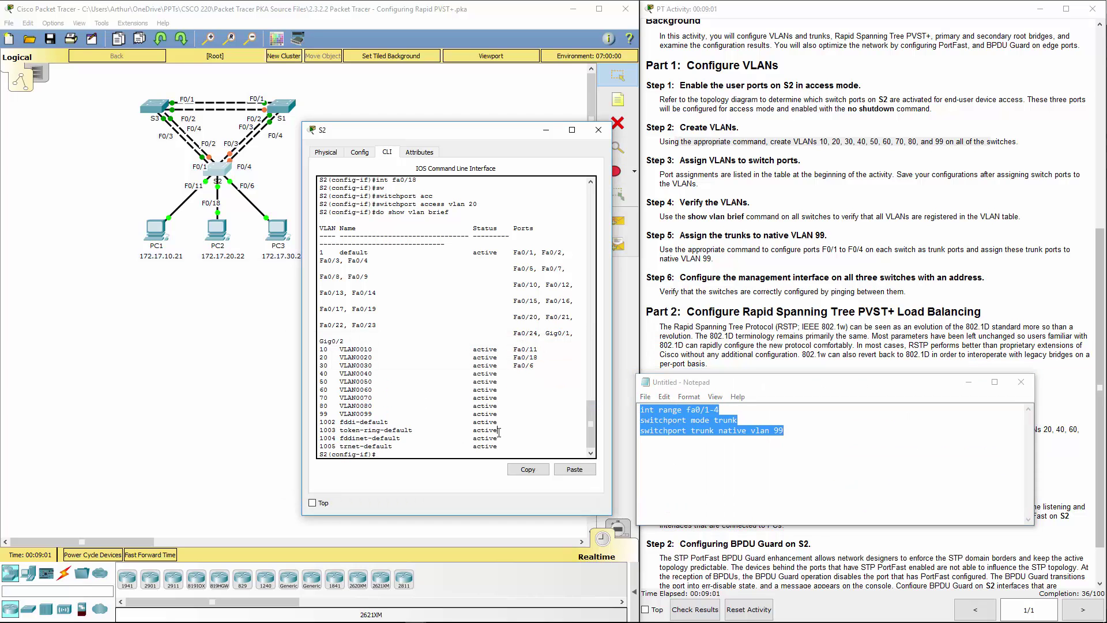
pyautogui.write('exit')
pyautogui.press('Return')
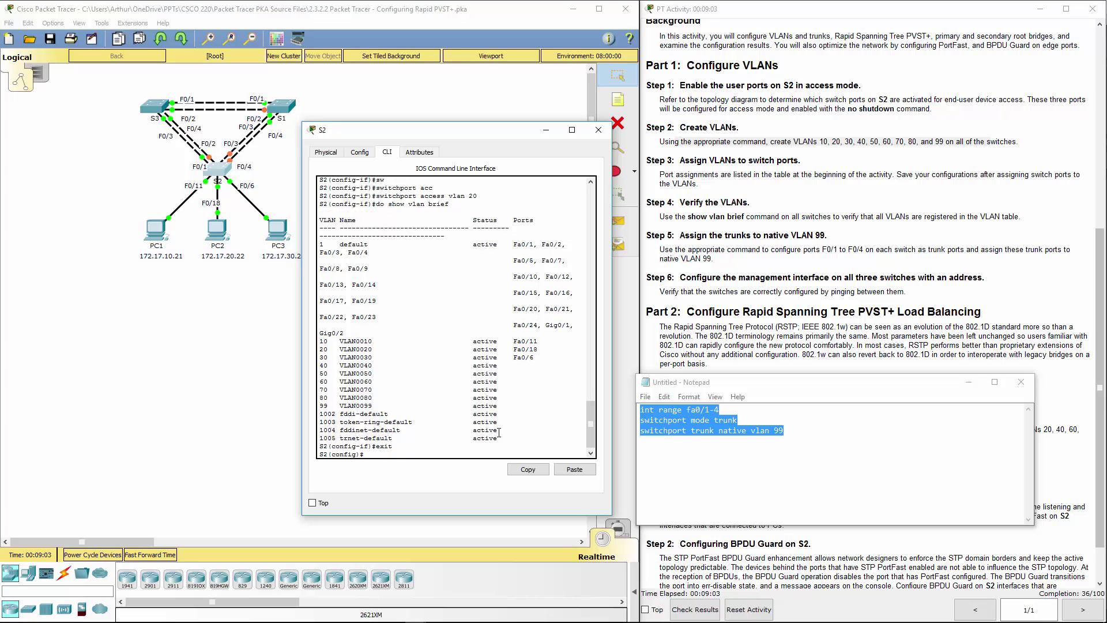
pyautogui.press('Return')
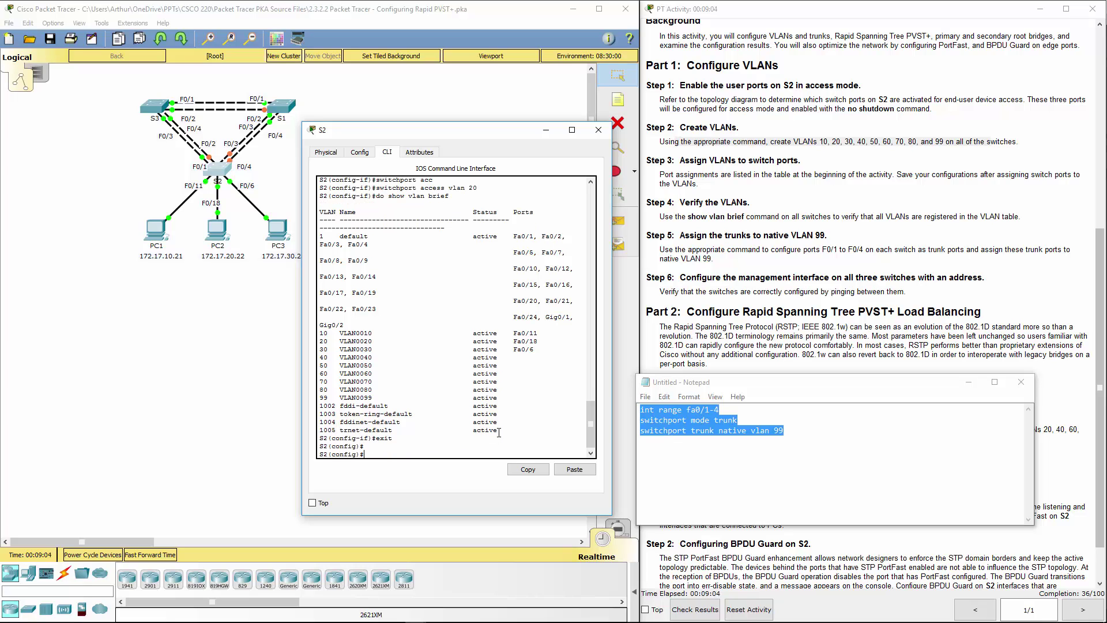
pyautogui.click(575, 470)
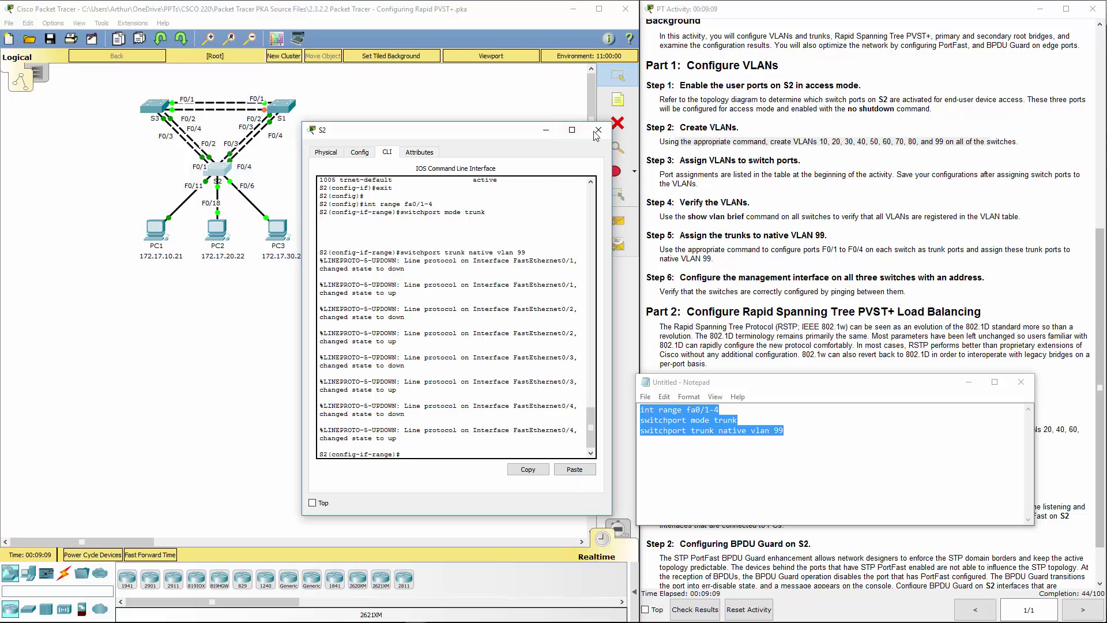
pyautogui.click(597, 132)
# Step: Apply the same Fa0/1–4 trunk and native VLAN 99 commands on S1
pyautogui.click(281, 106)
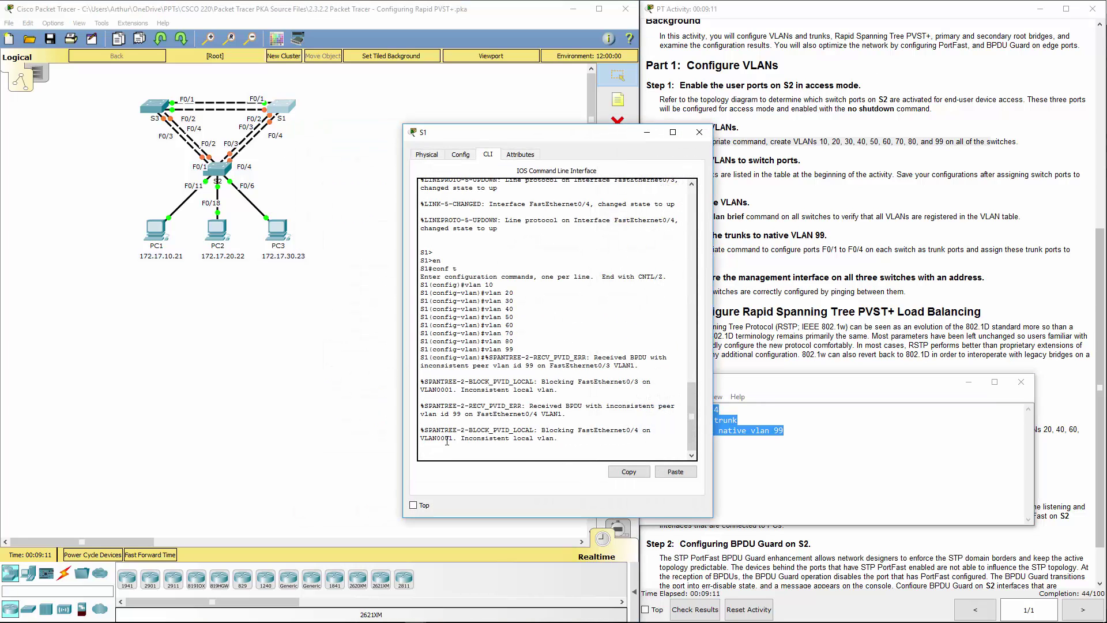
pyautogui.press('Return')
pyautogui.press('Return')
pyautogui.write('exit')
pyautogui.press('Return')
pyautogui.click(673, 471)
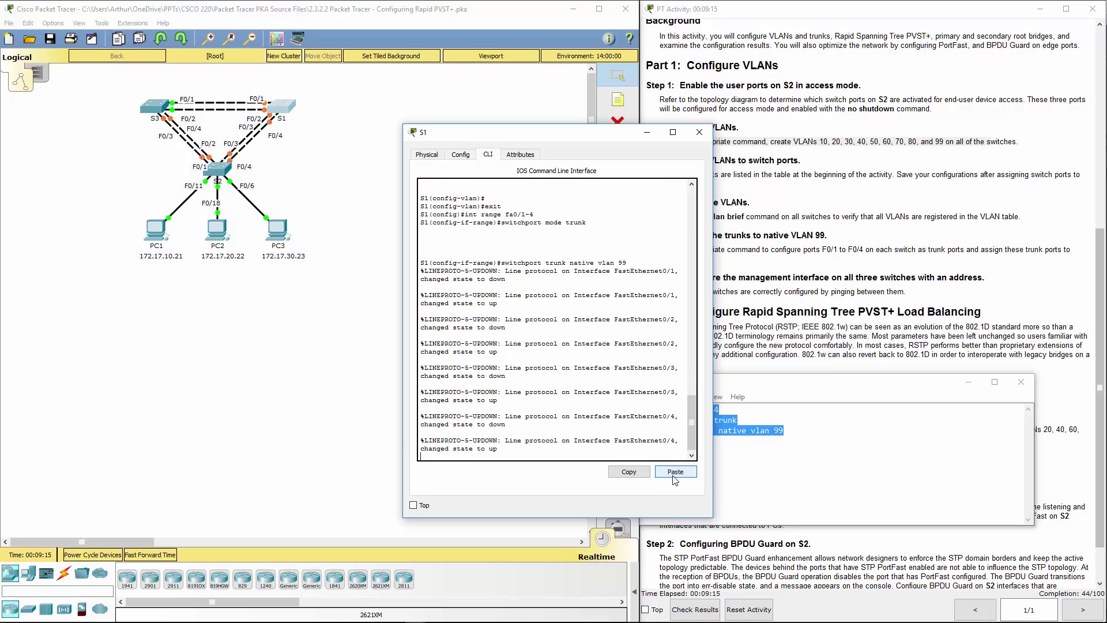
pyautogui.click(699, 132)
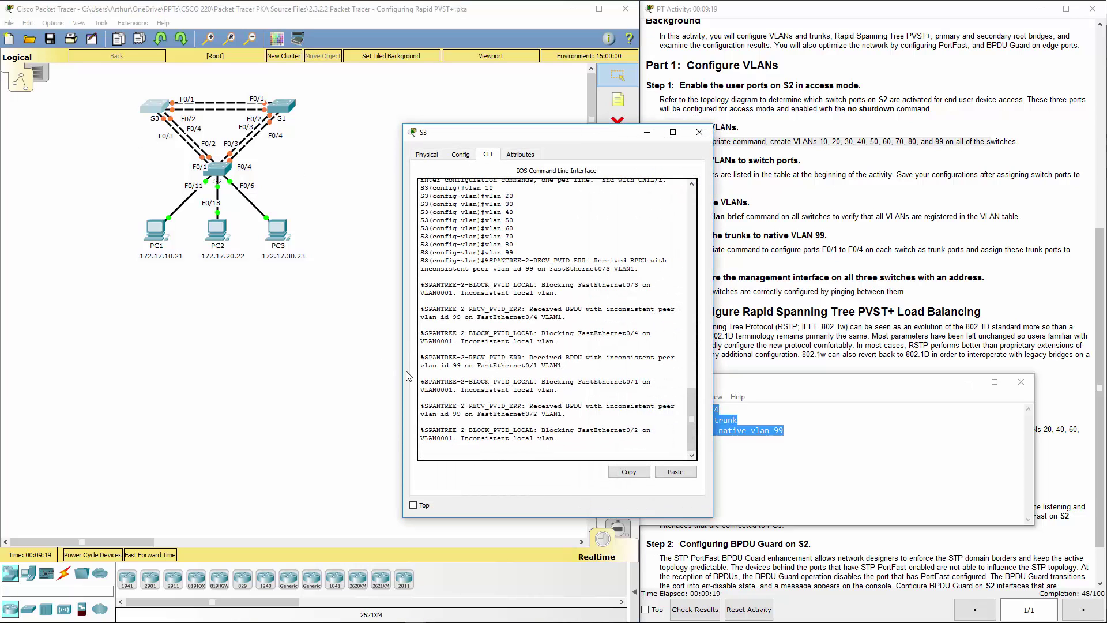
# Step: Apply the Fa0/1–4 trunk and native VLAN 99 commands on S3
pyautogui.press('Return')
pyautogui.press('Return')
pyautogui.write('exi')
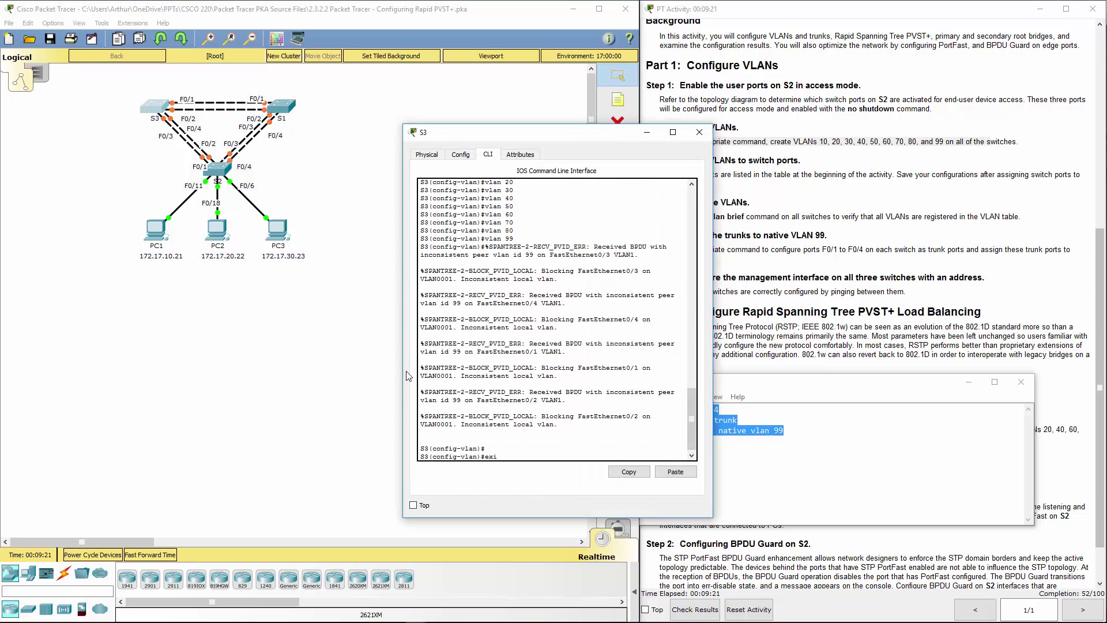
pyautogui.write('t')
pyautogui.press('Return')
pyautogui.click(673, 472)
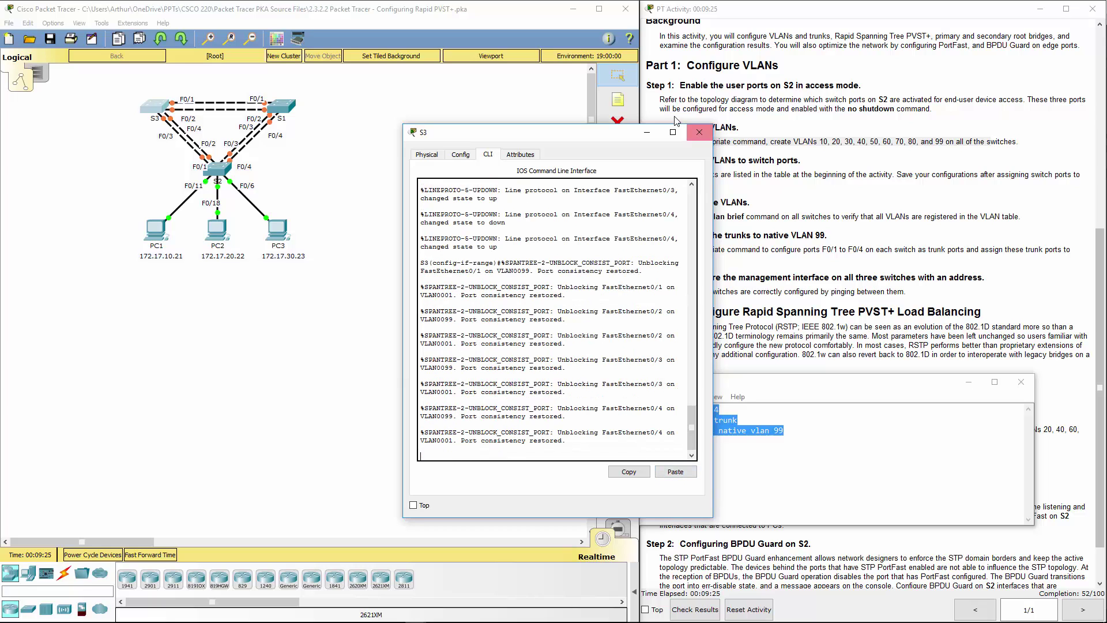
pyautogui.click(699, 132)
# Step: Hide the Notepad notes and highlight the Step 5 instructions
pyautogui.moveTo(846, 384); pyautogui.dragTo(631, 386)
pyautogui.click(754, 384)
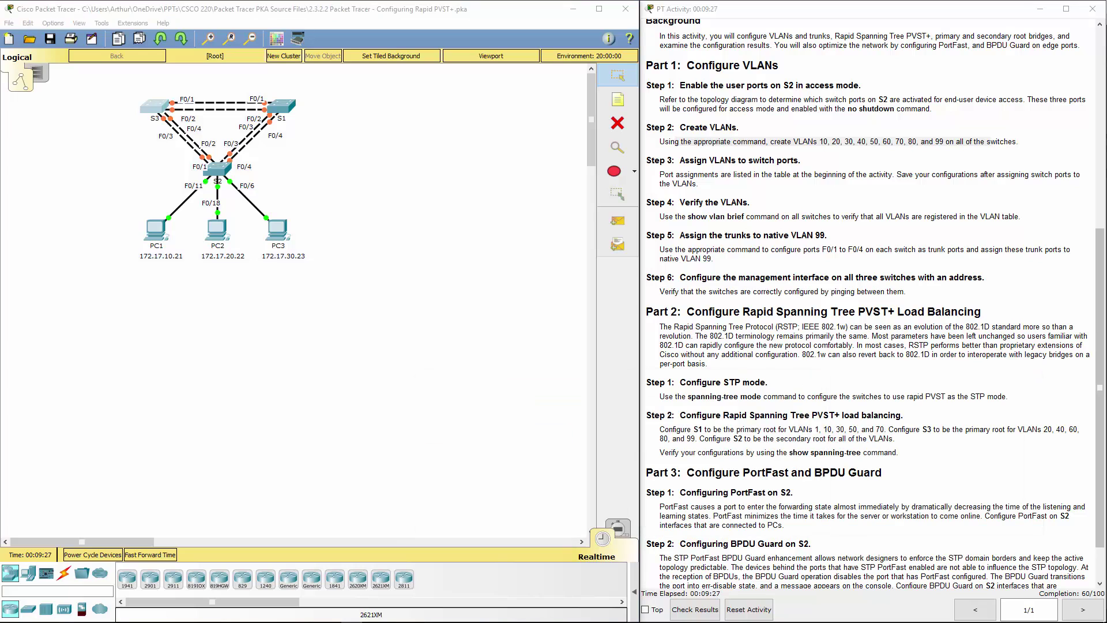
pyautogui.moveTo(664, 250); pyautogui.dragTo(740, 258)
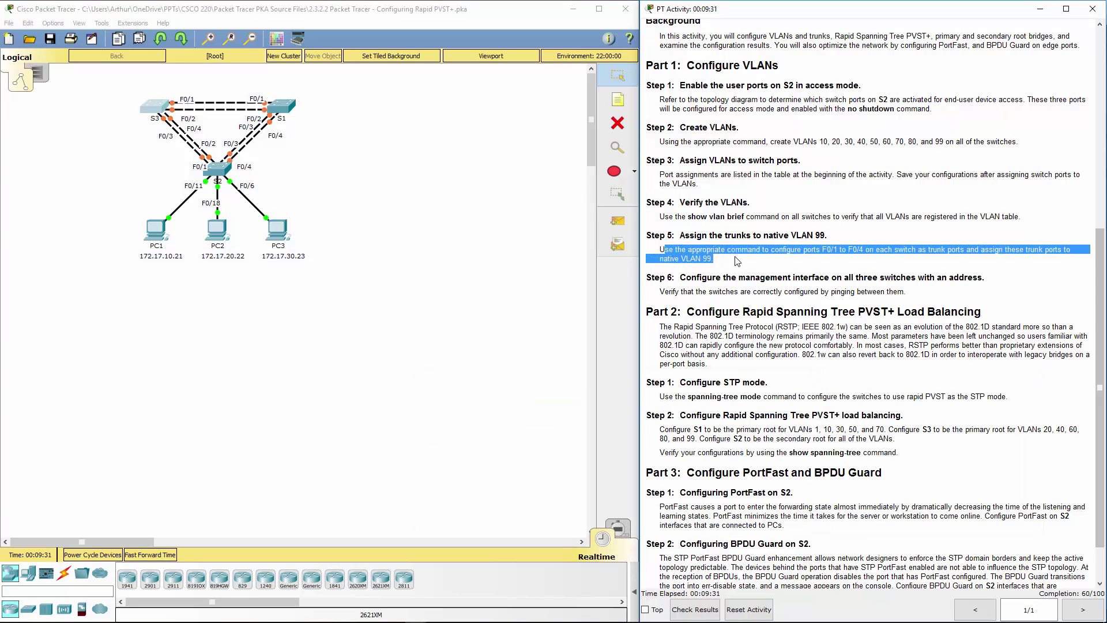
pyautogui.hotkey('alt', 'Tab')
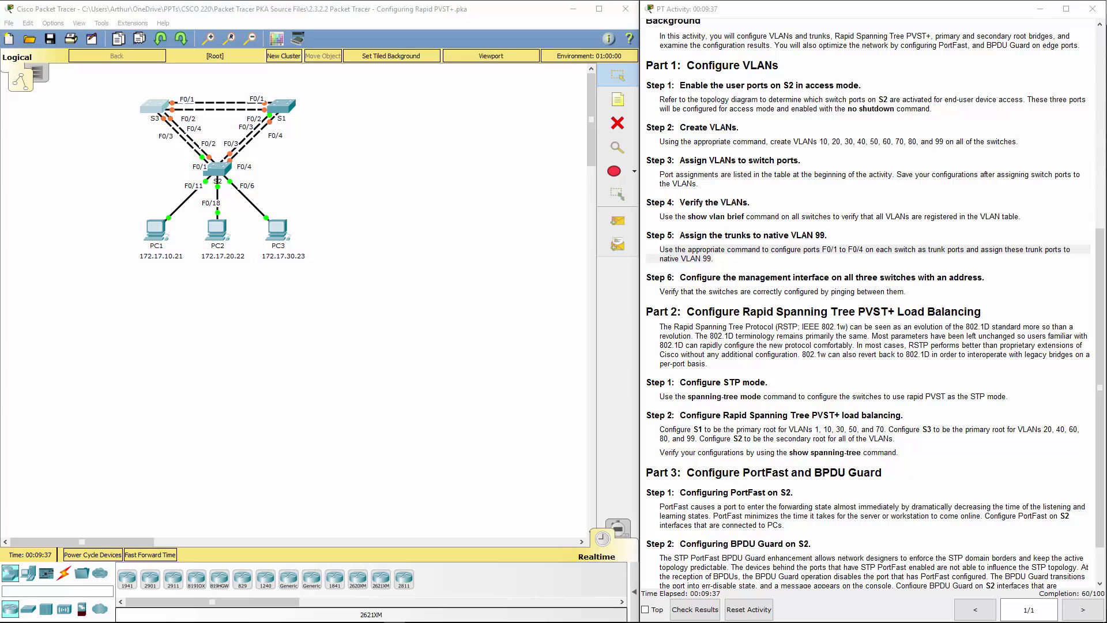
# Step: On S1, leave interface-range mode and enter interface vlan99
pyautogui.click(282, 104)
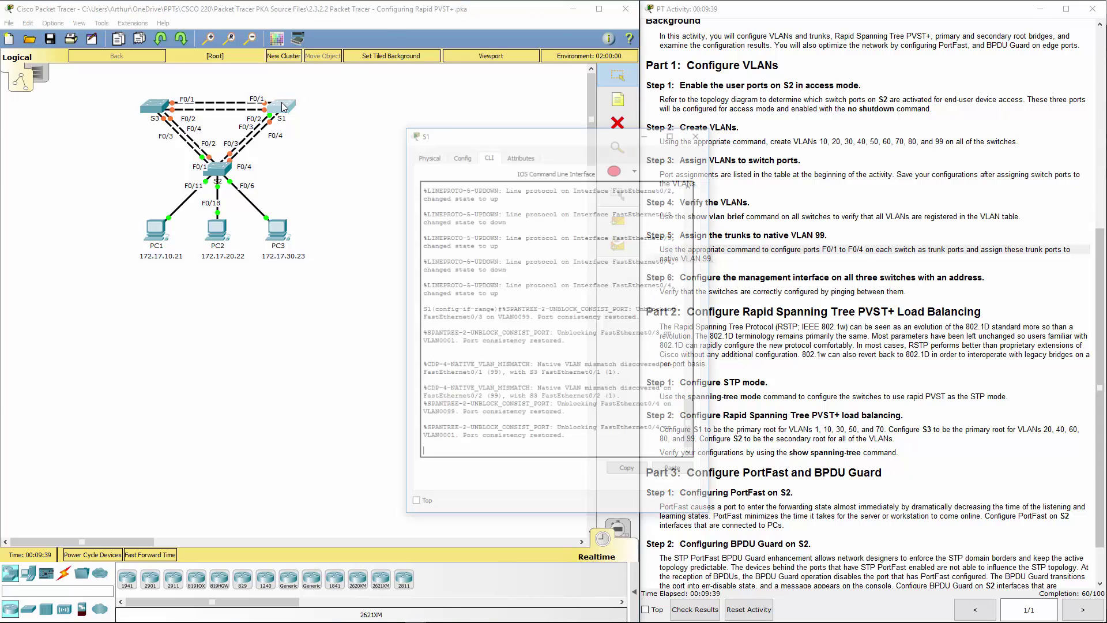
pyautogui.press('Return')
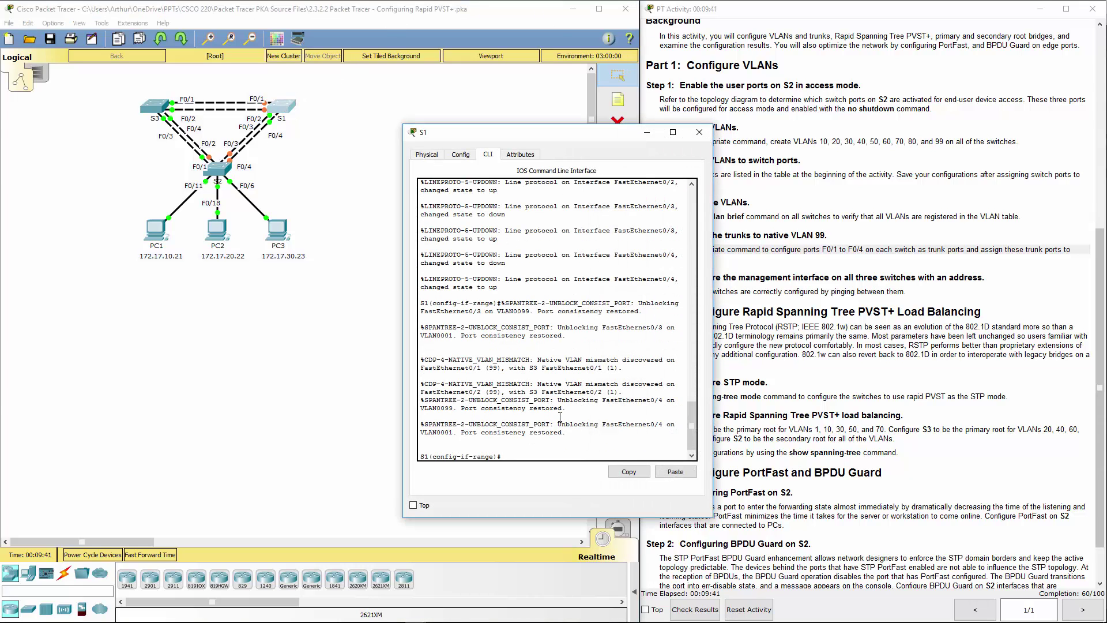
pyautogui.write('exit')
pyautogui.press('Return')
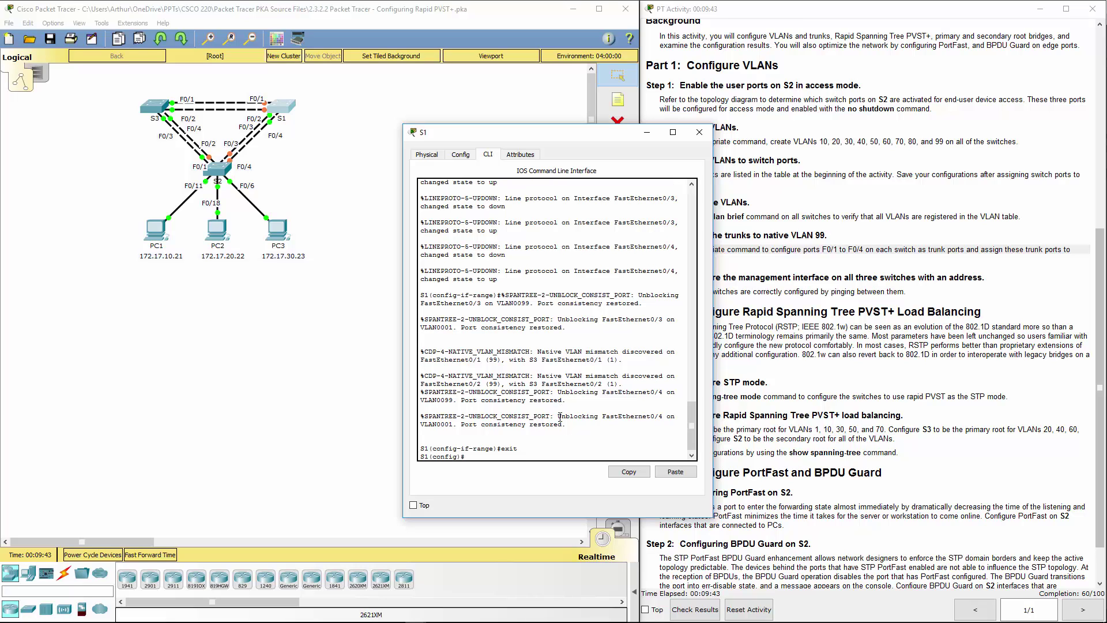
pyautogui.write('int vlan99')
pyautogui.press('Return')
# Step: Assign 172.17.99.11 255.255.255.0 to S1's VLAN 99 interface, checking the activity instructions
pyautogui.write('ip add 17')
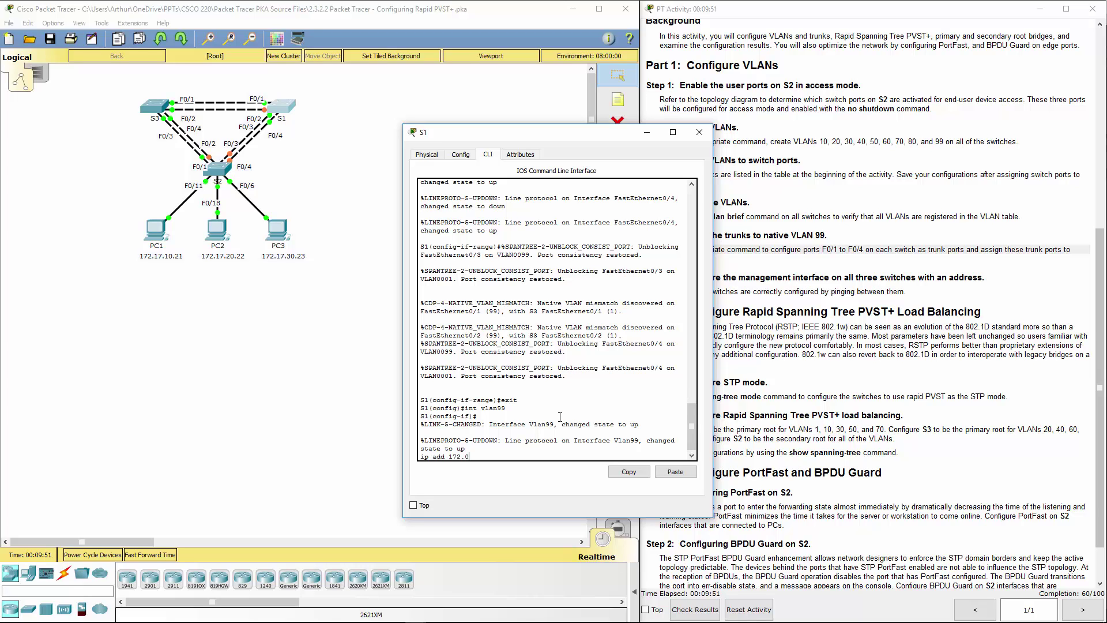
pyautogui.write('2.0')
pyautogui.press('BackSpace')
pyautogui.write('17.')
pyautogui.write('99.11 255.255.255.0')
pyautogui.moveTo(586, 136); pyautogui.dragTo(522, 130)
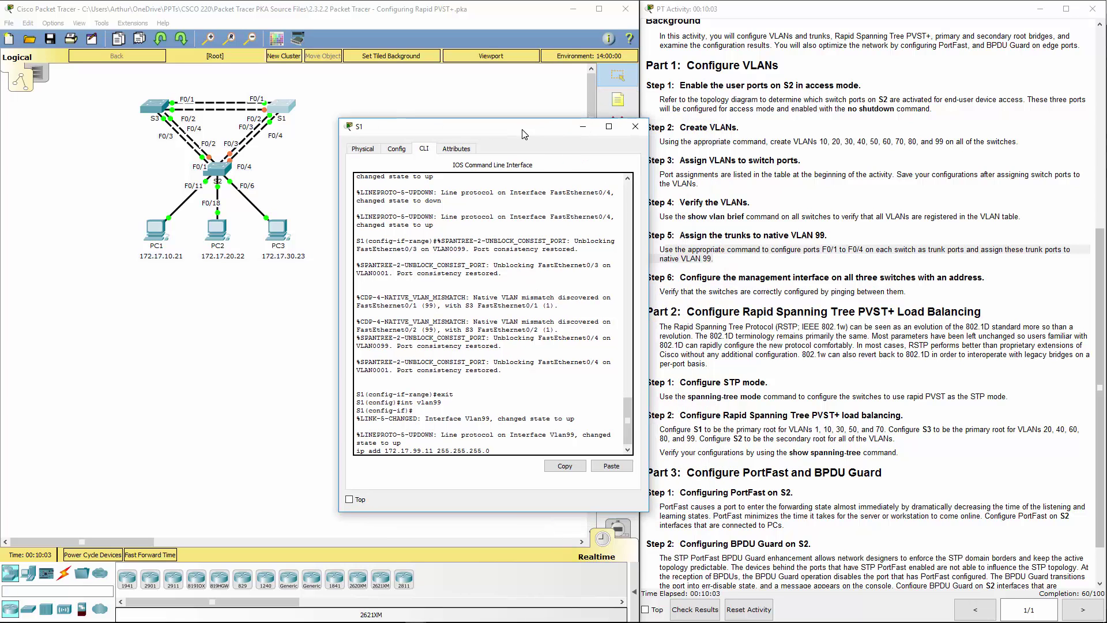
pyautogui.click(882, 191)
pyautogui.scroll(5, 882, 191)
pyautogui.scroll(1, 882, 190)
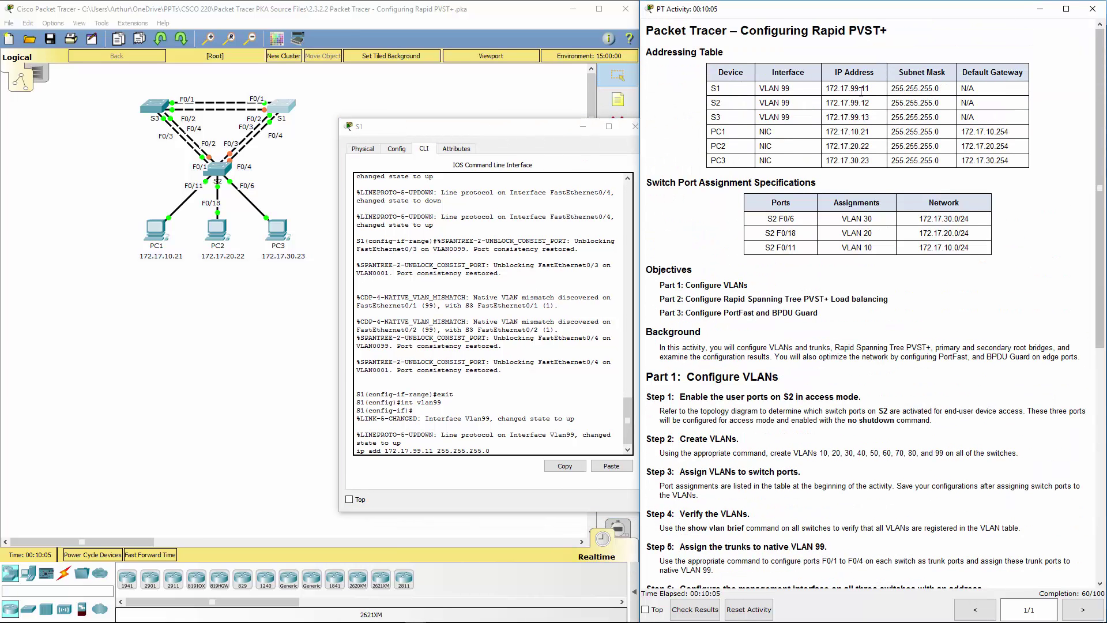
pyautogui.moveTo(826, 88); pyautogui.dragTo(860, 89)
pyautogui.click(884, 322)
pyautogui.scroll(-3, 885, 328)
pyautogui.scroll(-7, 884, 328)
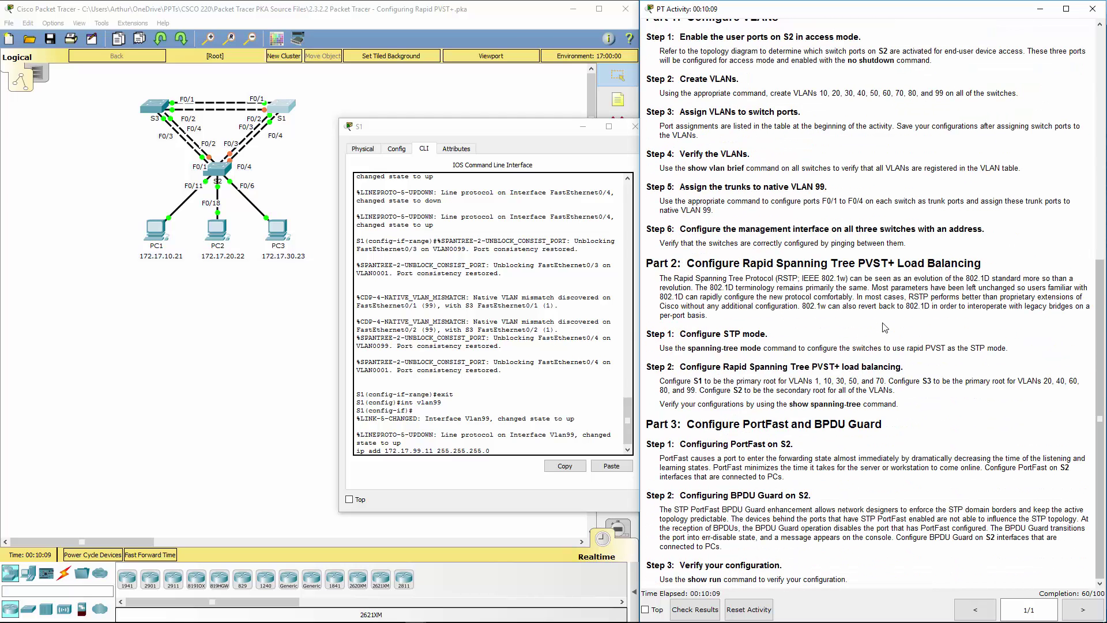
pyautogui.click(478, 412)
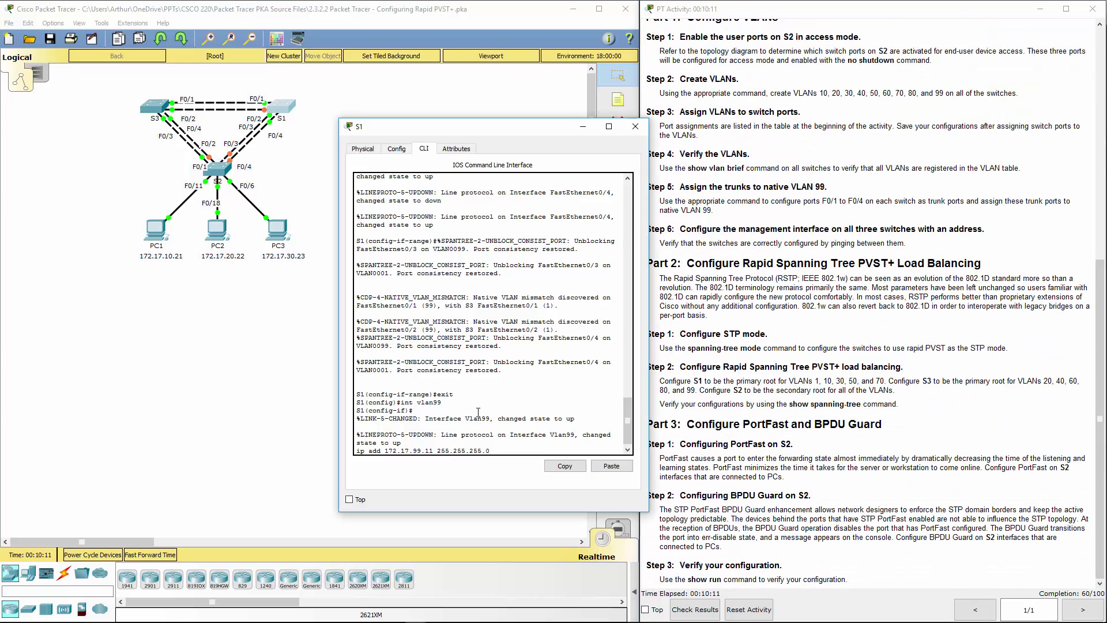
pyautogui.press('Return')
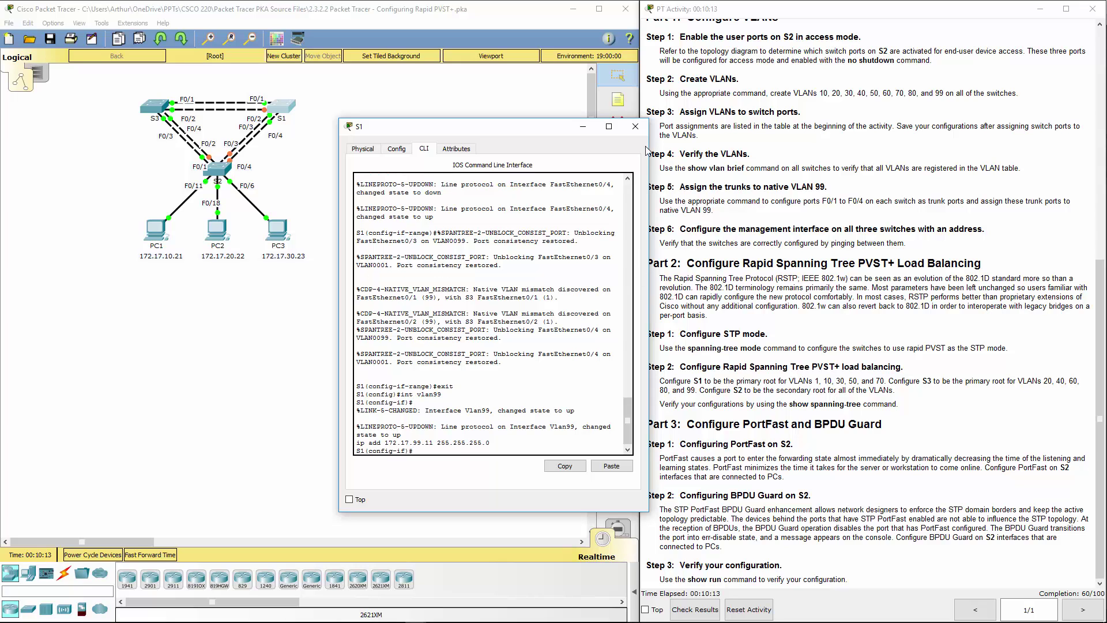
# Step: Give S2's VLAN 99 interface the address 172.17.99.12 with mask 255.255.255.0
pyautogui.click(634, 126)
pyautogui.click(219, 170)
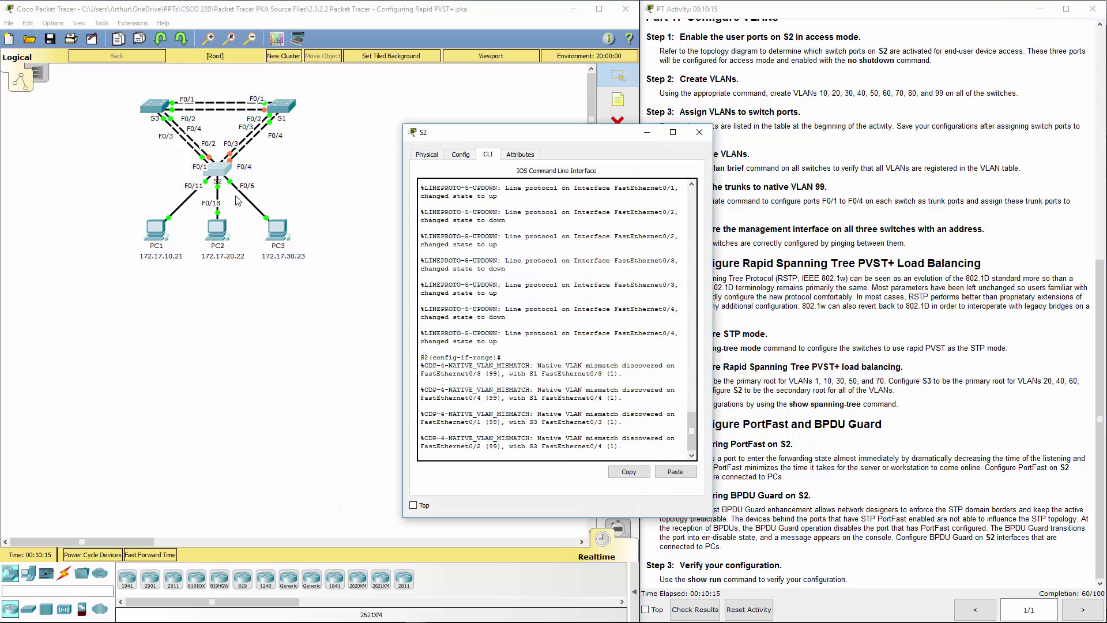
pyautogui.press('Return')
pyautogui.write('exit')
pyautogui.press('Return')
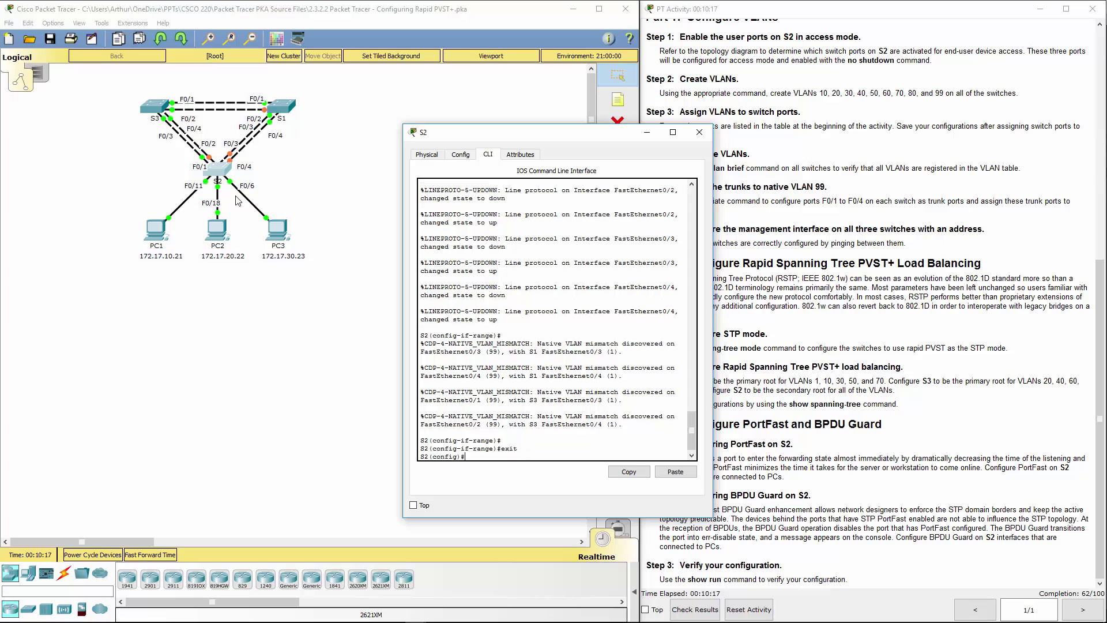
pyautogui.write('int vlan99')
pyautogui.press('Return')
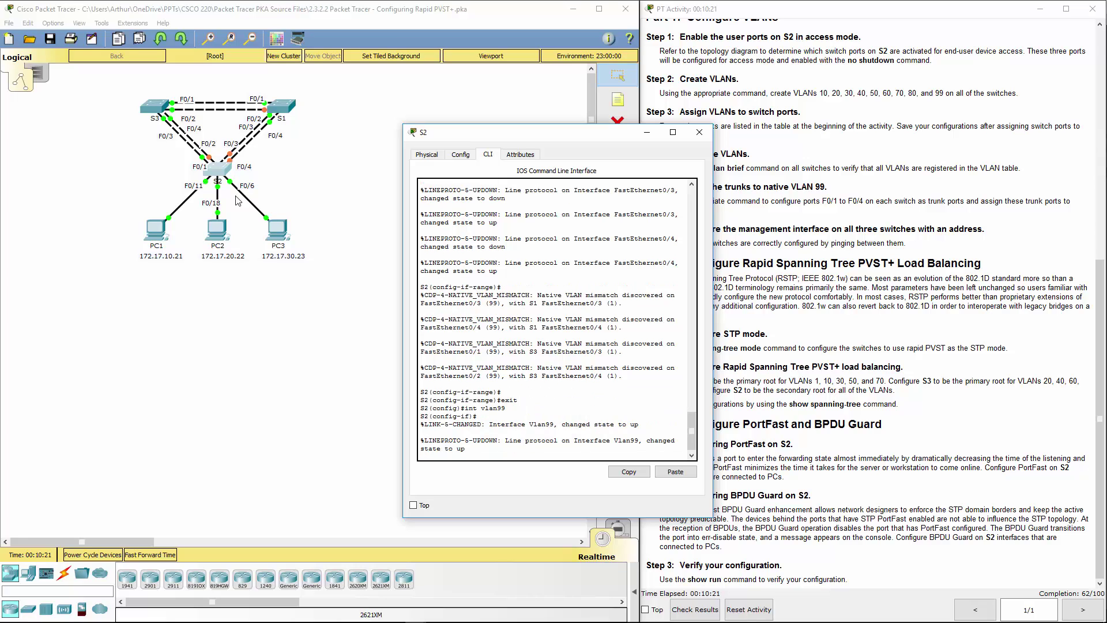
pyautogui.press('Return')
pyautogui.write('ip ad')
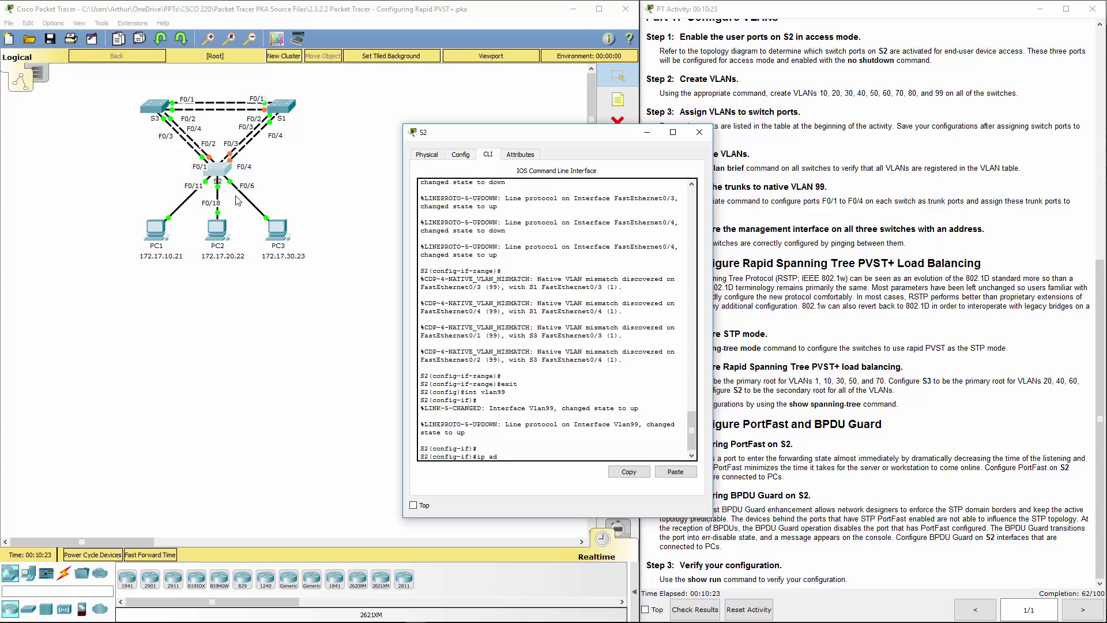
pyautogui.write('d 172.17.99.12 255.255.255.0')
pyautogui.press('Return')
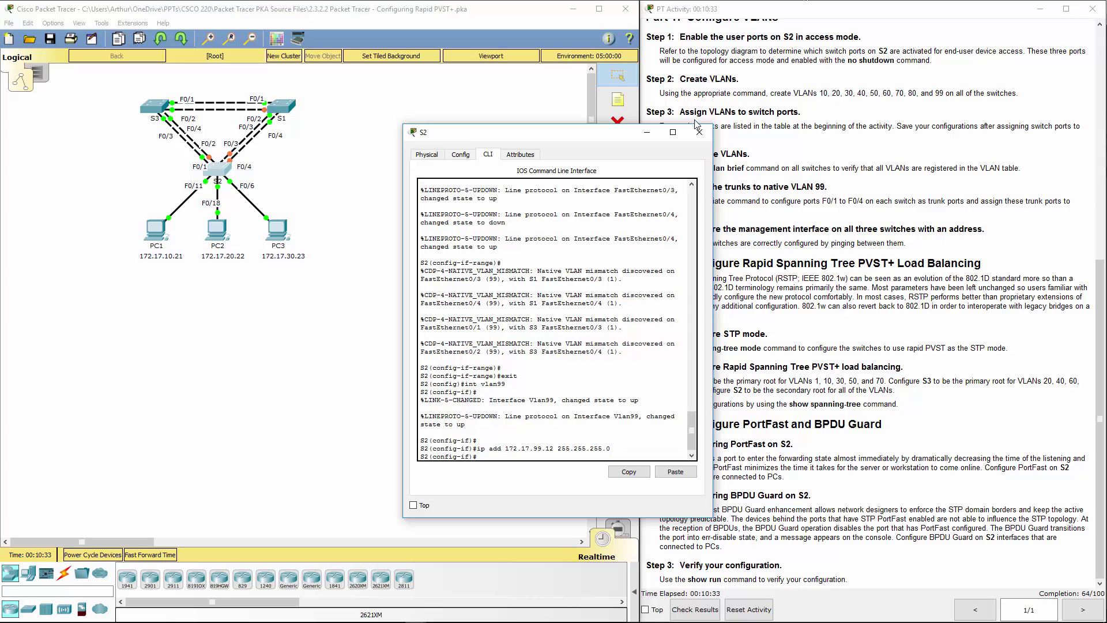
pyautogui.click(698, 132)
# Step: Give S3's VLAN 99 interface the address 172.17.99.13 with mask 255.255.255.0
pyautogui.click(159, 114)
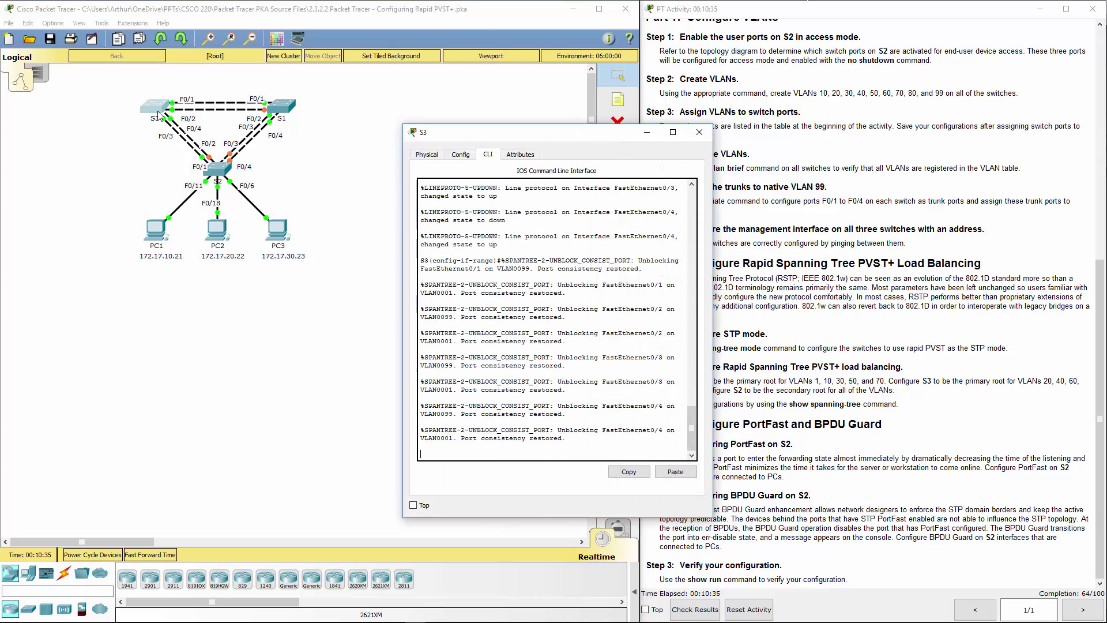
pyautogui.press('Return')
pyautogui.press('Return')
pyautogui.press('Return')
pyautogui.write('exit')
pyautogui.press('Return')
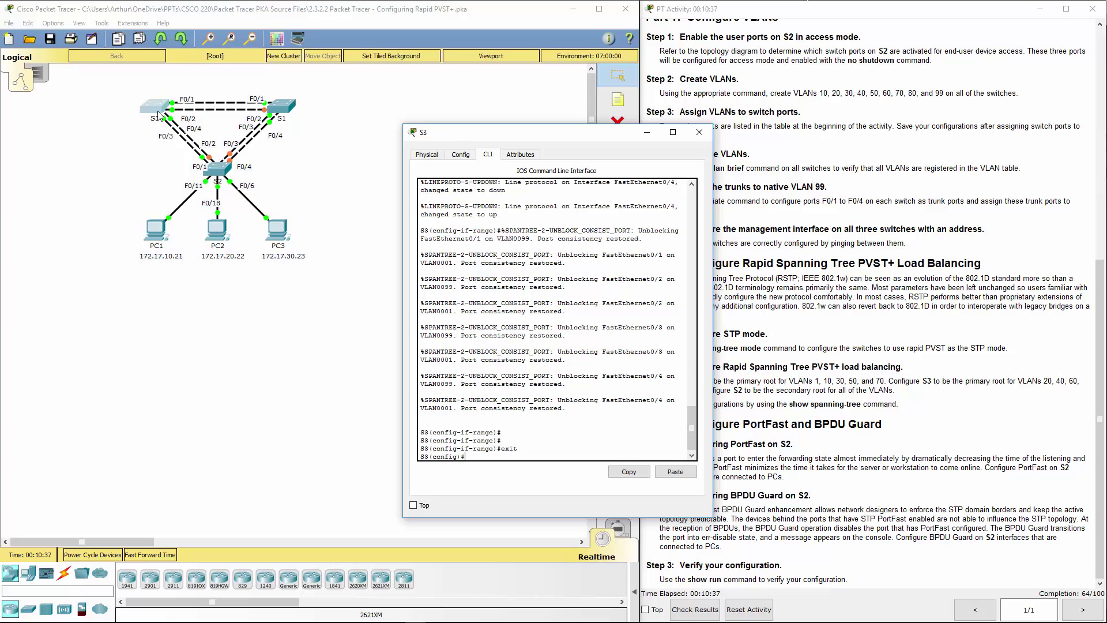
pyautogui.write('int vlan 99')
pyautogui.press('Return')
pyautogui.write('ip a')
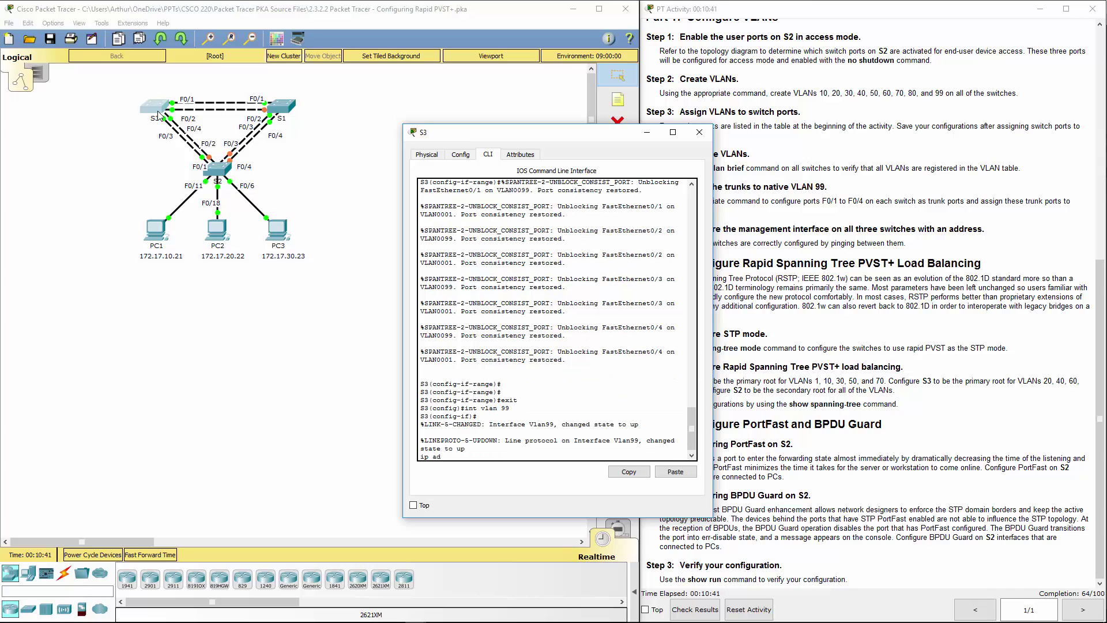
pyautogui.write('d')
pyautogui.press('Return')
pyautogui.press('Up')
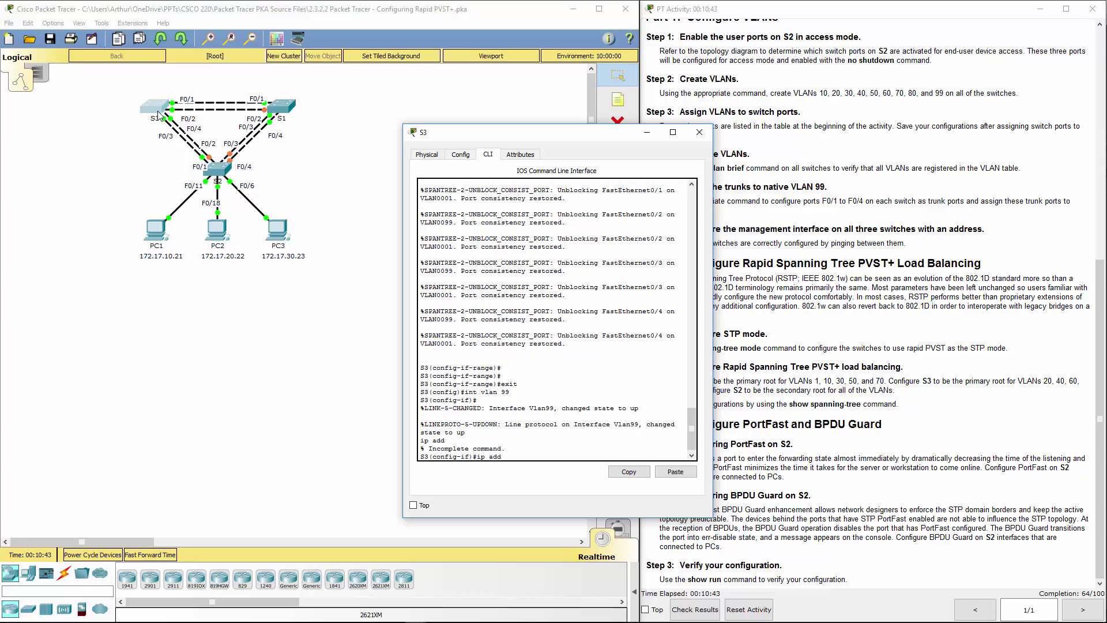
pyautogui.write('172.17.99.13 255.255.255.0')
pyautogui.press('Return')
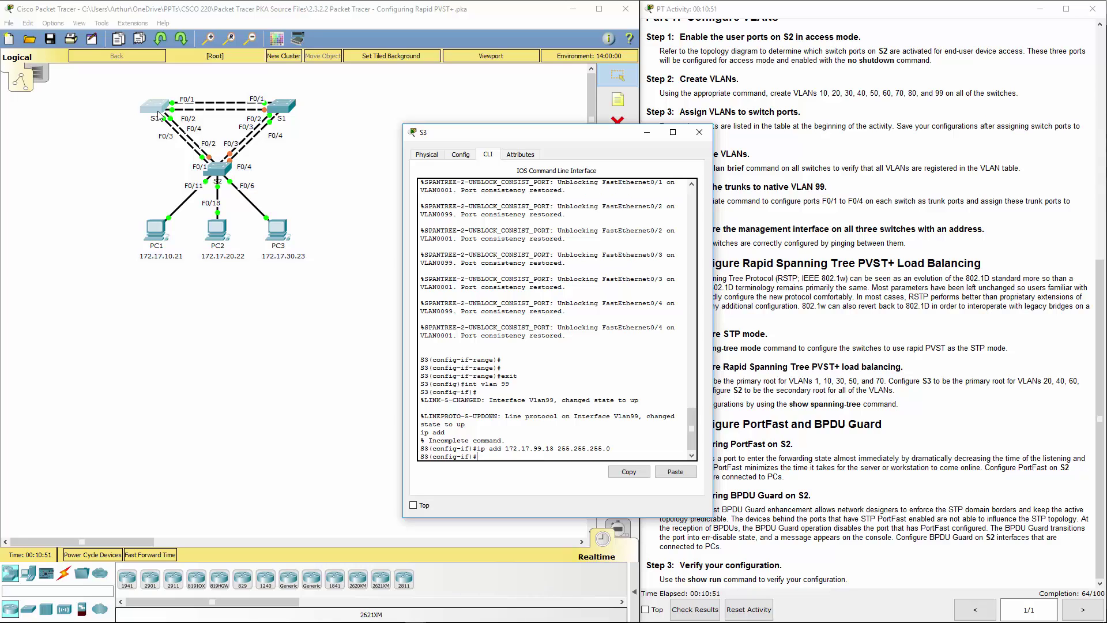
pyautogui.press('Return')
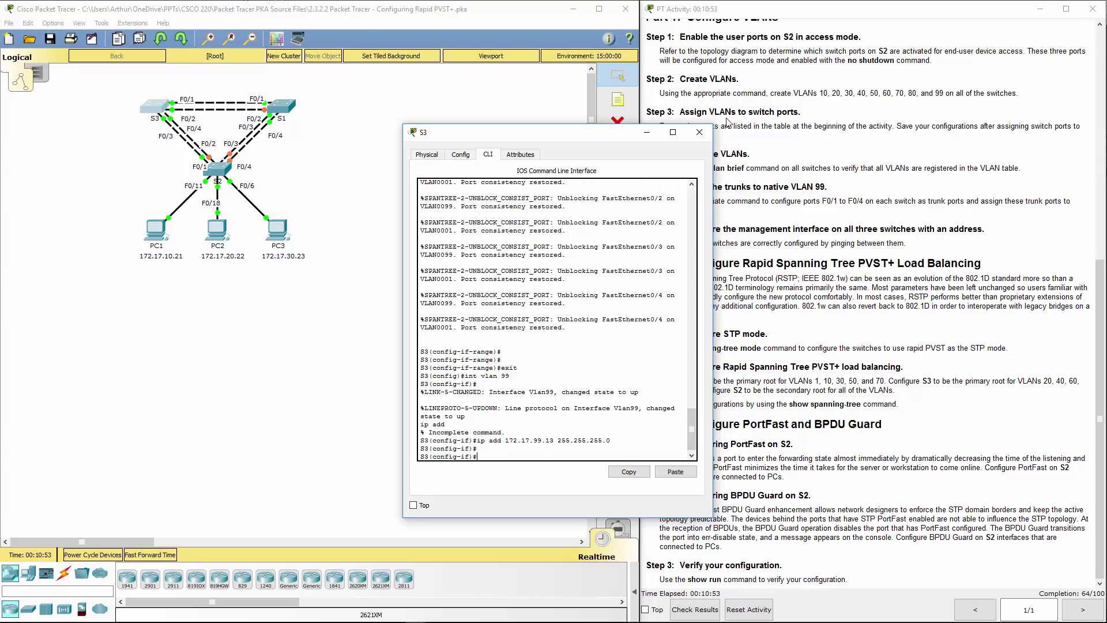
pyautogui.click(699, 132)
# Step: Set S1's spanning-tree mode to rapid-pvst and copy the command
pyautogui.moveTo(679, 234); pyautogui.dragTo(923, 245)
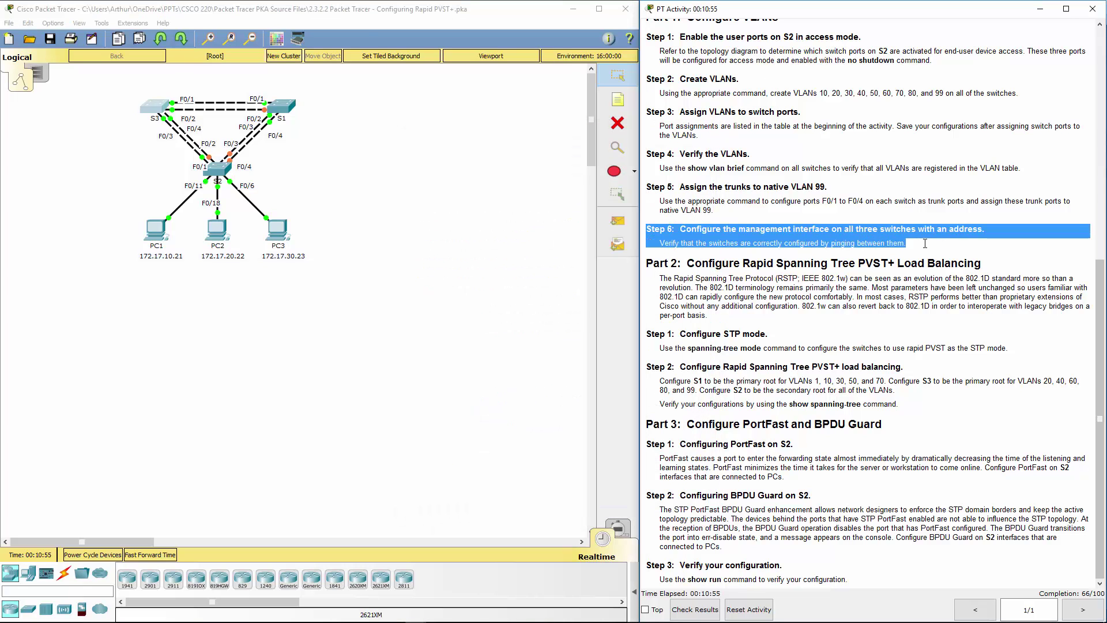
pyautogui.click(902, 253)
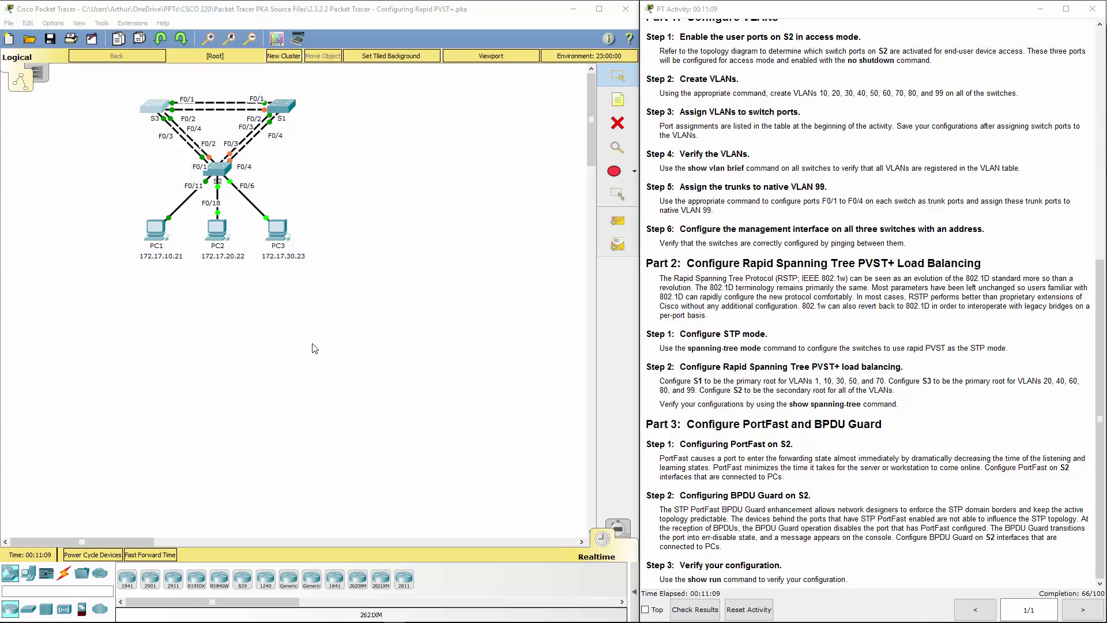
pyautogui.click(282, 106)
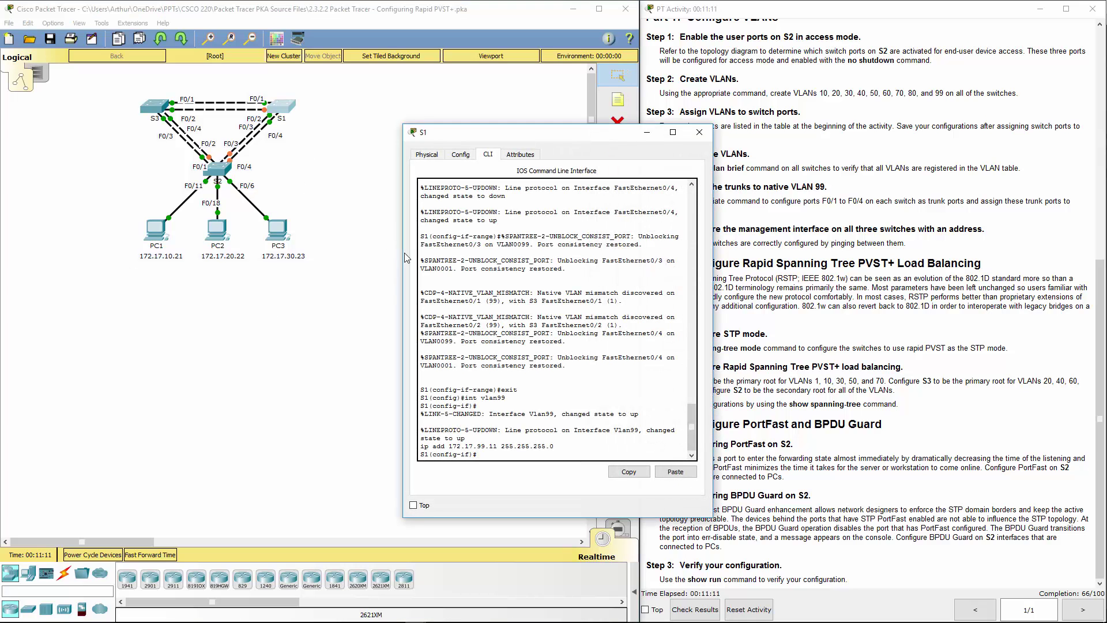
pyautogui.press('Return')
pyautogui.press('Return')
pyautogui.press('Return')
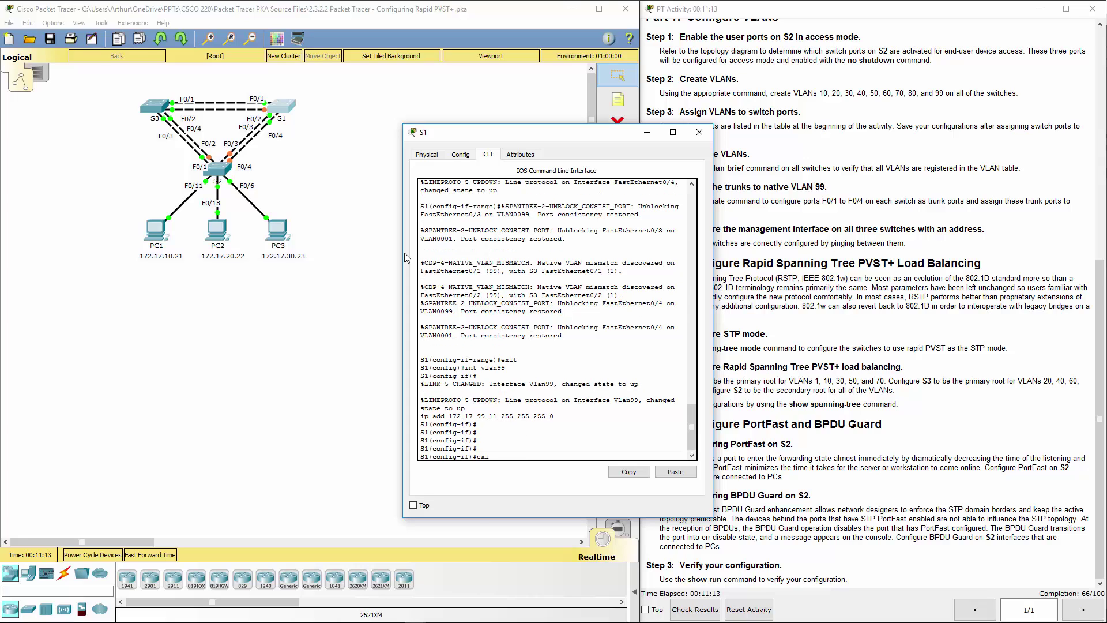
pyautogui.write('exi')
pyautogui.press('Return')
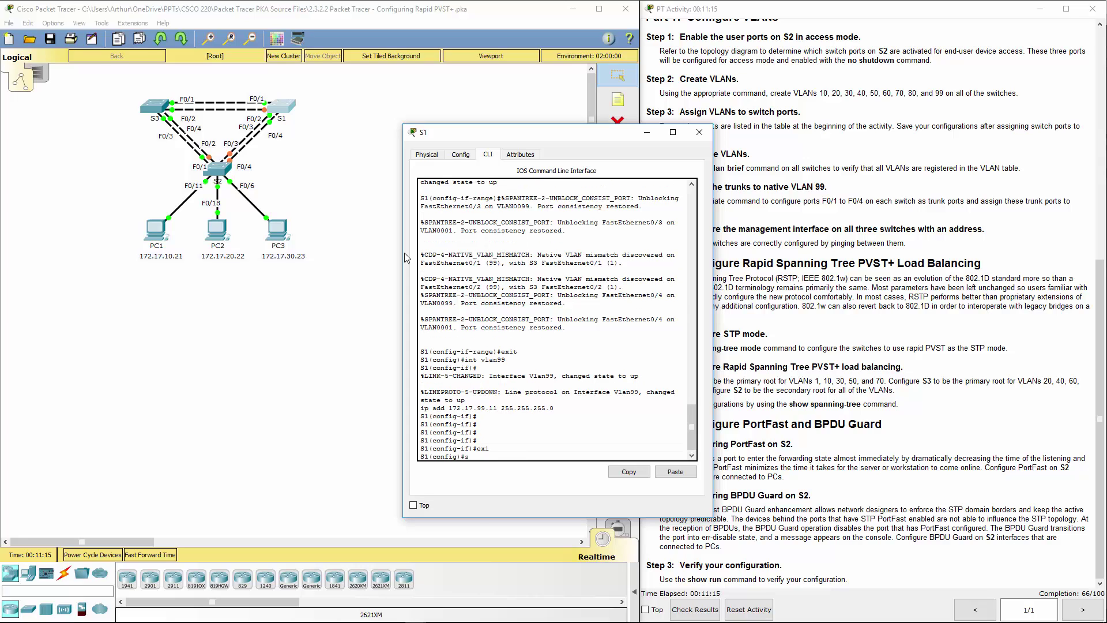
pyautogui.write('sp')
pyautogui.press('Tab')
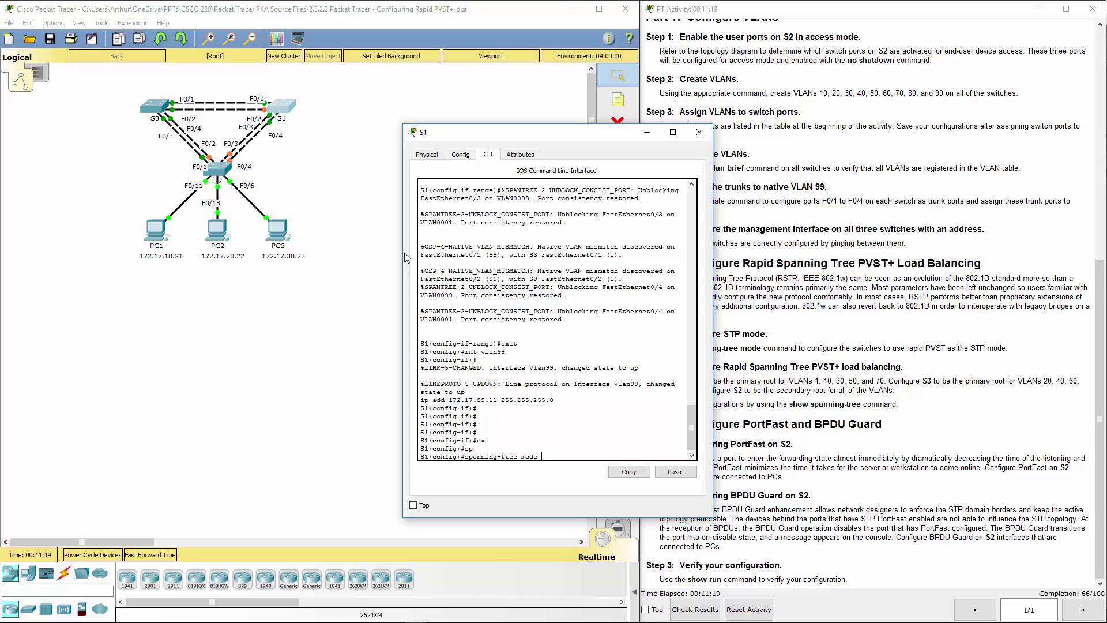
pyautogui.write('mode ?')
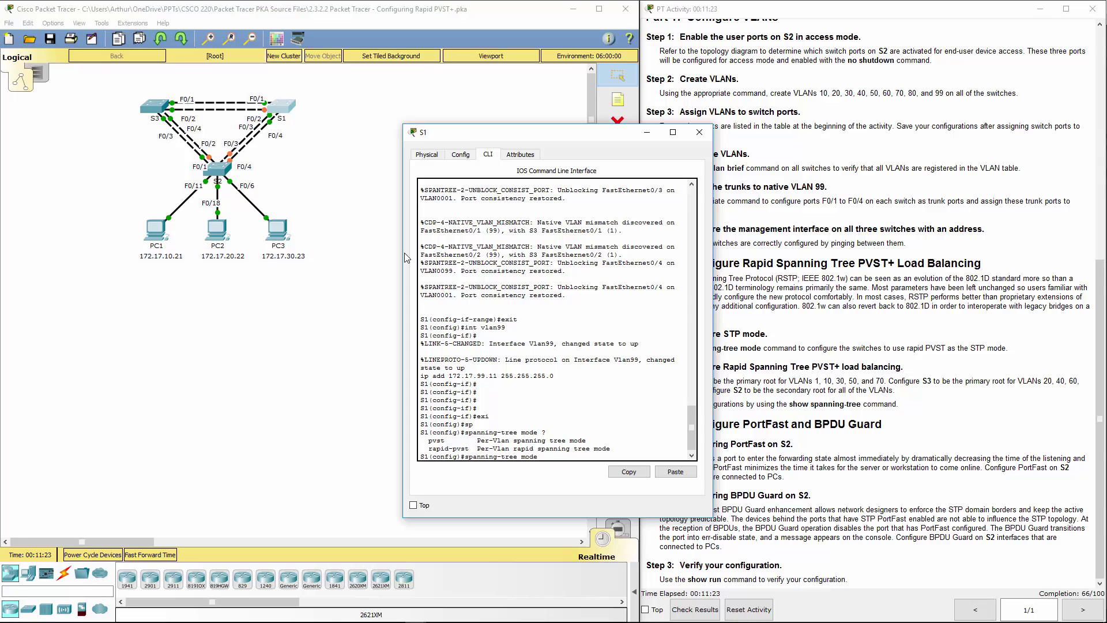
pyautogui.write('r')
pyautogui.press('Tab')
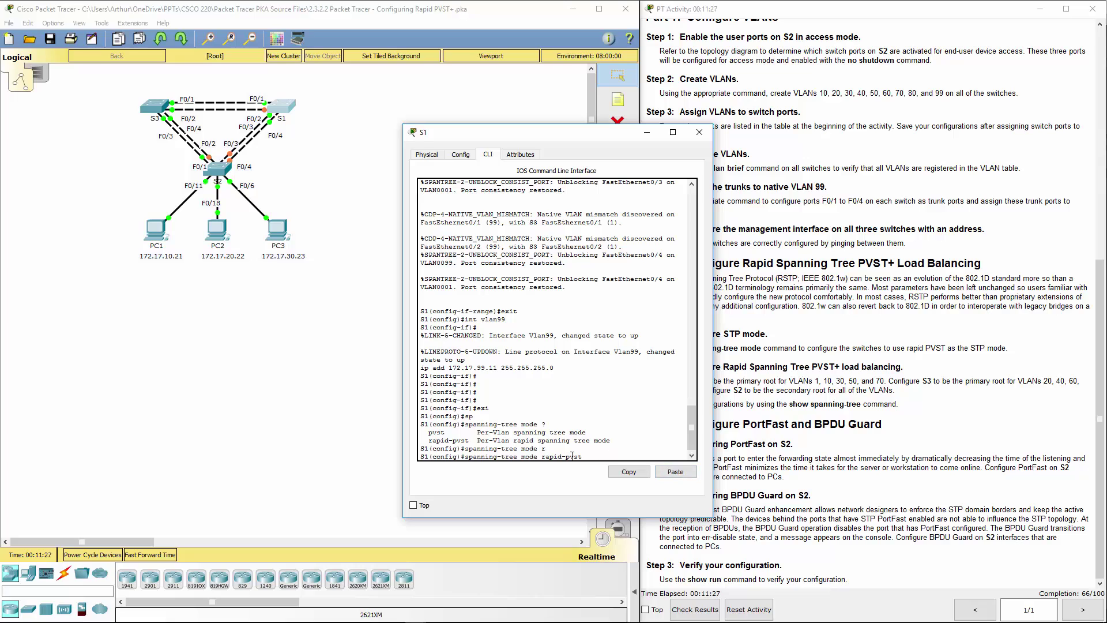
pyautogui.moveTo(586, 456); pyautogui.dragTo(465, 456)
pyautogui.click(629, 471)
pyautogui.press('Return')
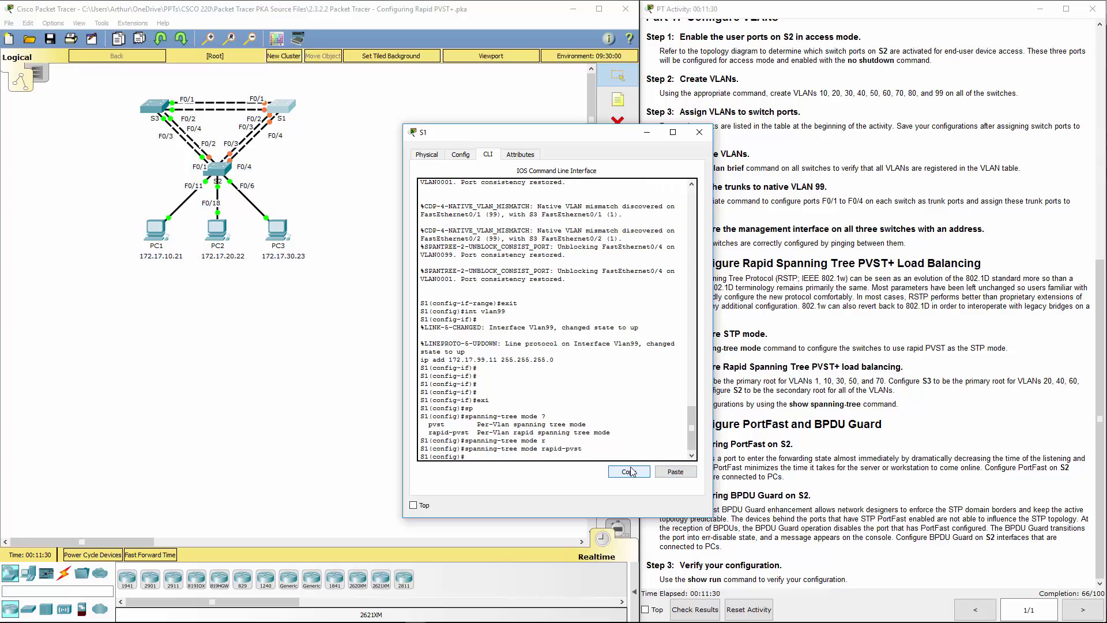
pyautogui.click(699, 132)
# Step: Paste and run spanning-tree mode rapid-pvst on S2
pyautogui.click(219, 171)
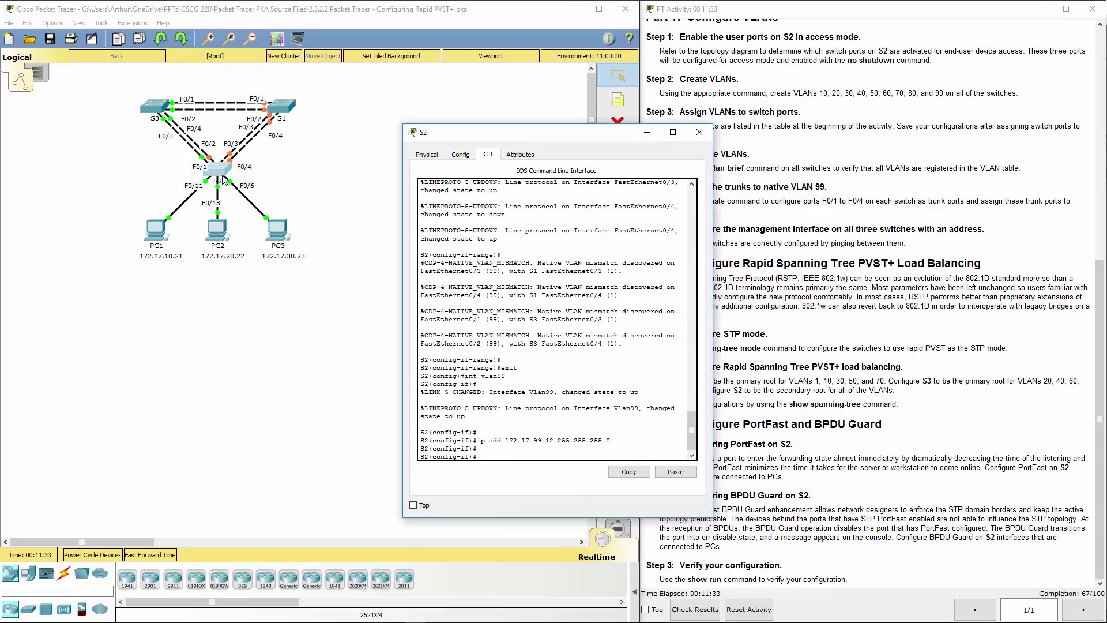
pyautogui.write('exit')
pyautogui.press('Return')
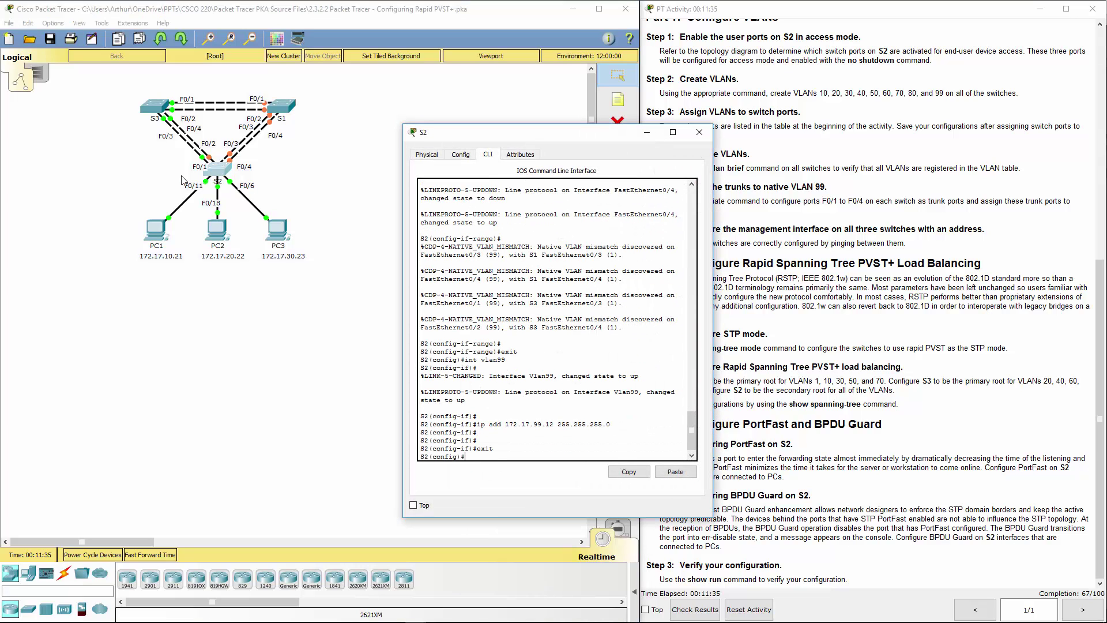
pyautogui.click(663, 472)
pyautogui.press('Return')
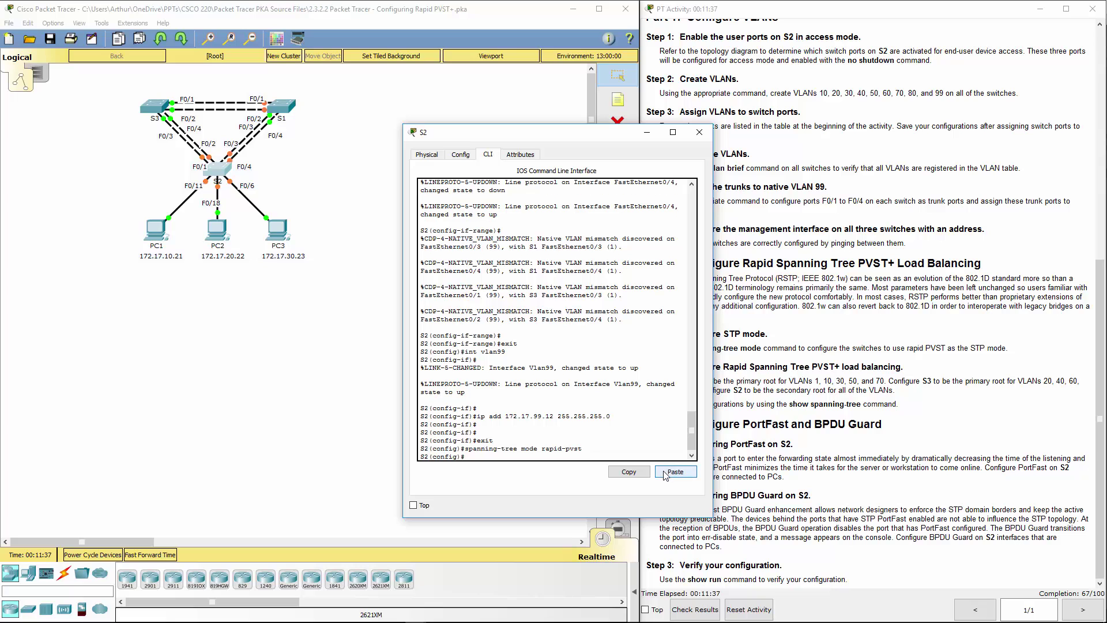
pyautogui.click(698, 134)
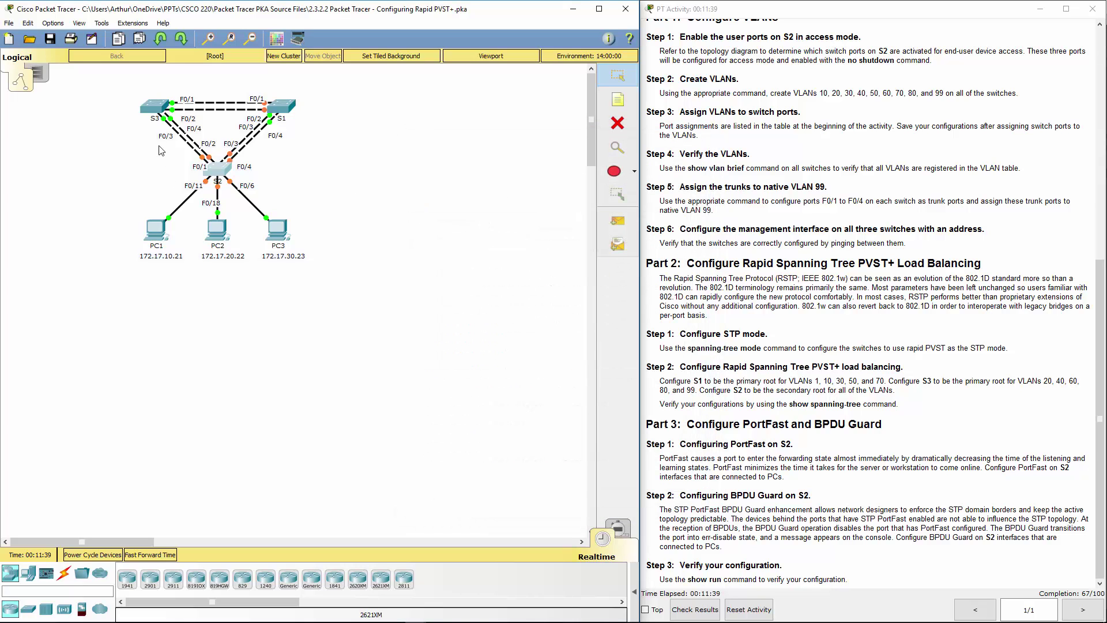
# Step: Run spanning-tree mode rapid-pvst on S3 and mark the load-balancing instructions
pyautogui.click(161, 113)
pyautogui.write('exit')
pyautogui.press('Return')
pyautogui.press('Return')
pyautogui.press('Return')
pyautogui.press('Return')
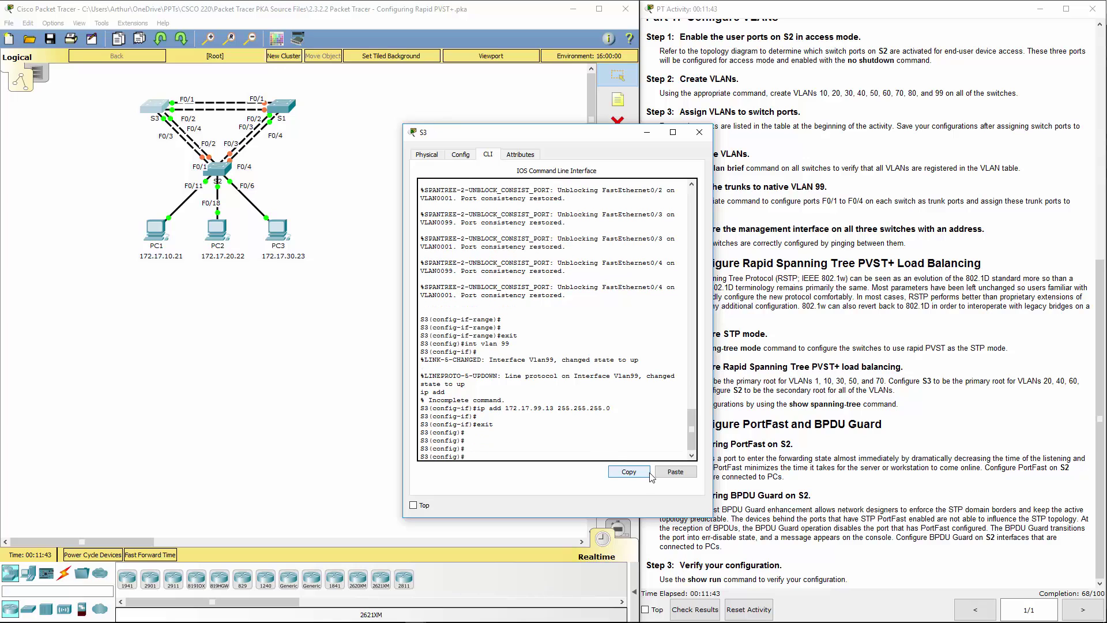
pyautogui.click(674, 472)
pyautogui.press('Return')
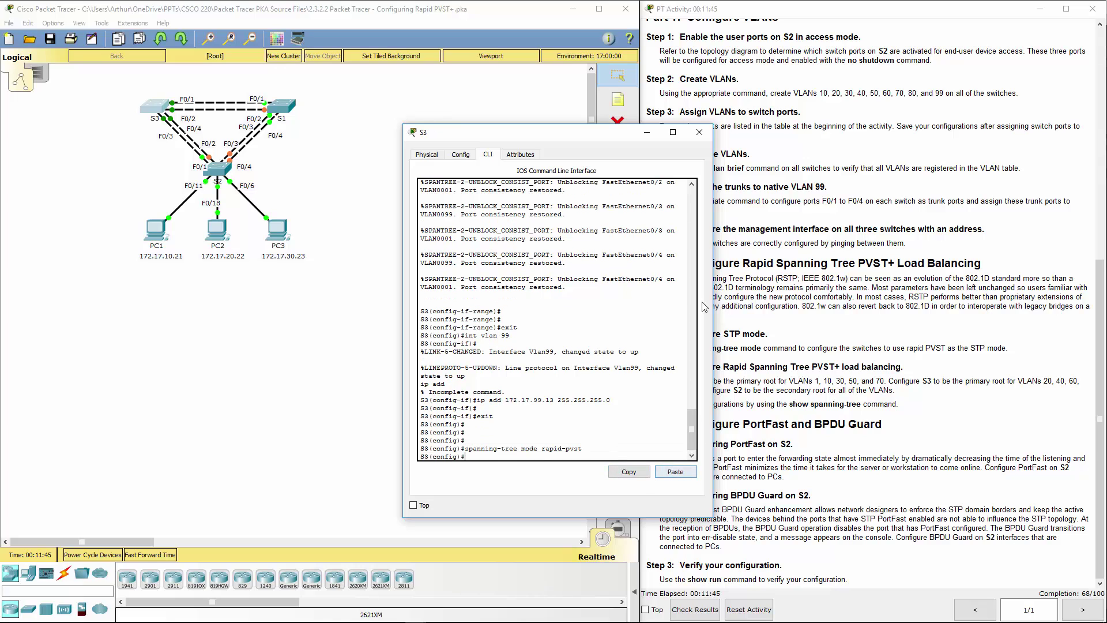
pyautogui.click(699, 132)
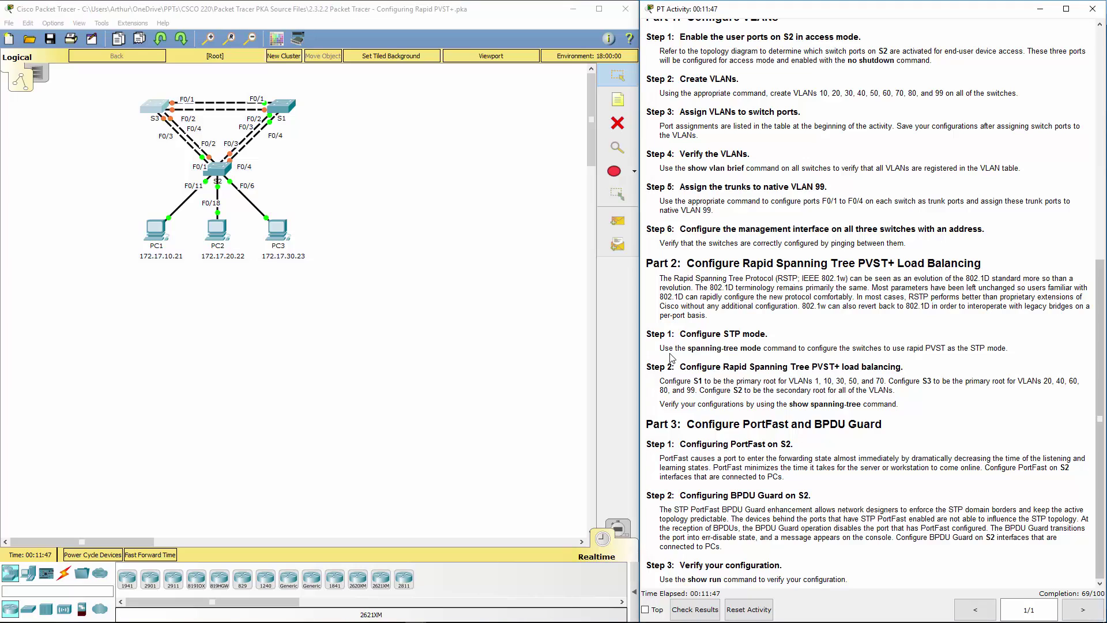
pyautogui.moveTo(668, 367); pyautogui.dragTo(905, 367)
pyautogui.moveTo(701, 349); pyautogui.dragTo(1004, 349)
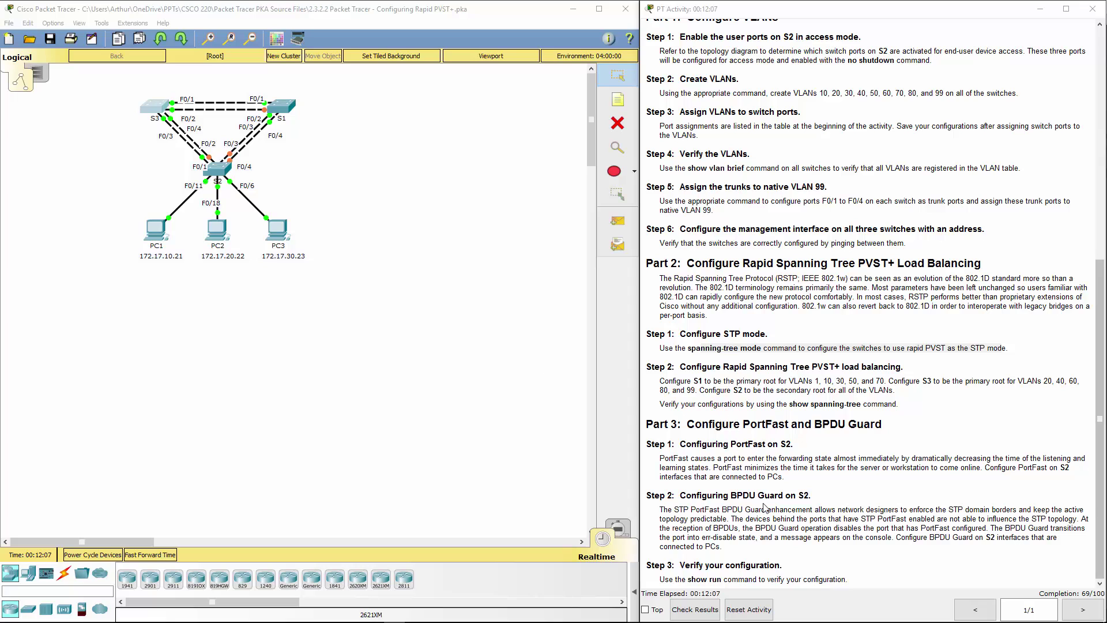
# Step: On S1, run spanning-tree vlan 1,10,30,50,70 root primary
pyautogui.click(430, 434)
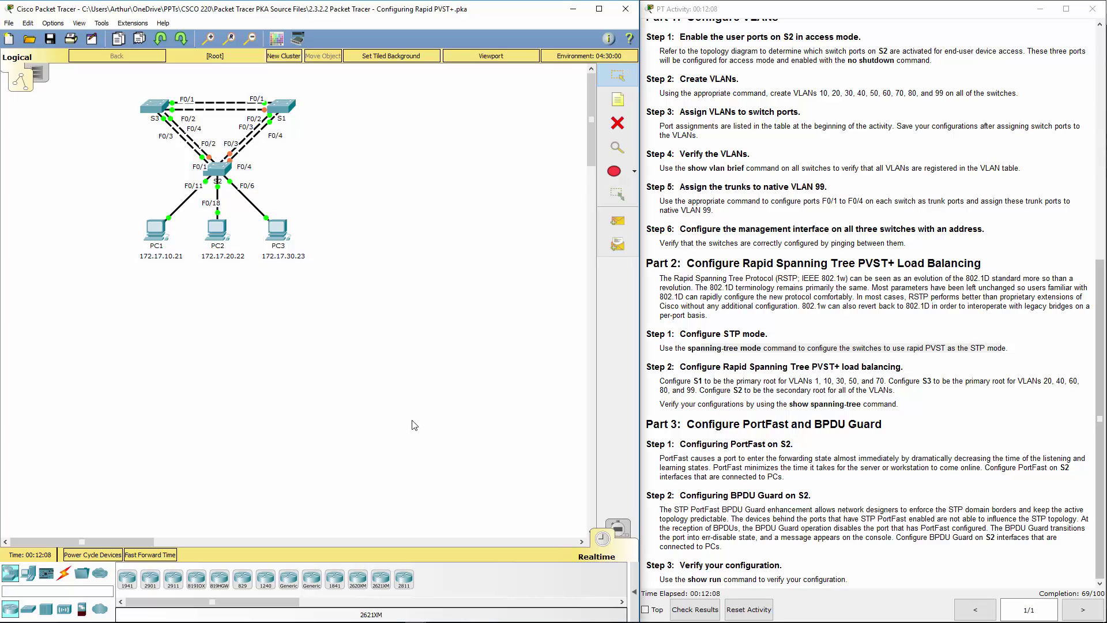
pyautogui.click(284, 113)
pyautogui.press('Return')
pyautogui.press('Return')
pyautogui.press('Return')
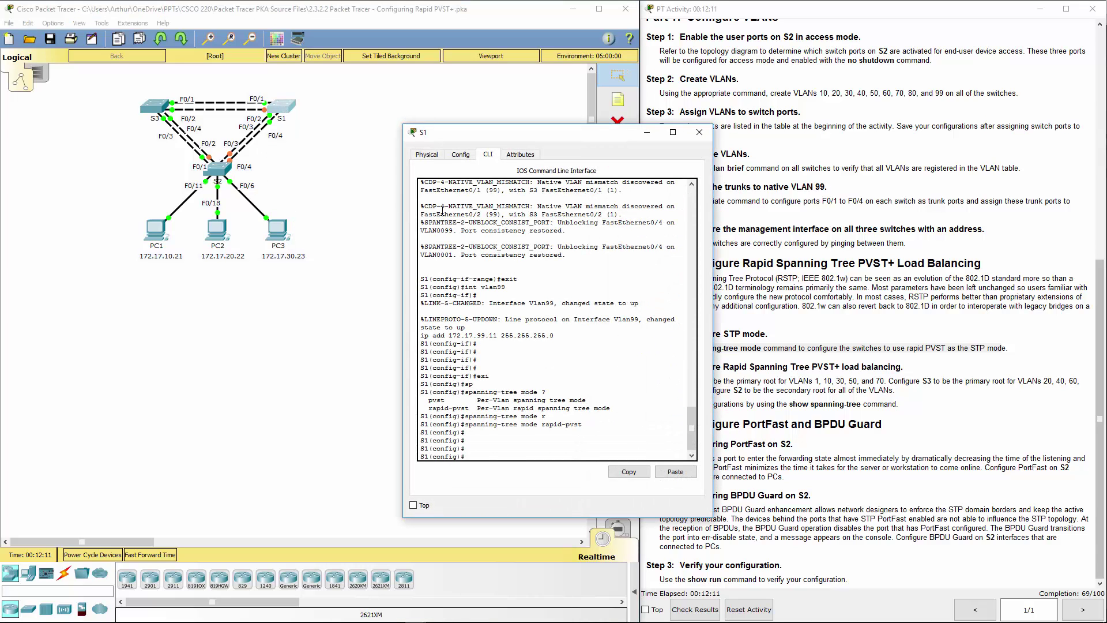
pyautogui.write('sp')
pyautogui.press('Tab')
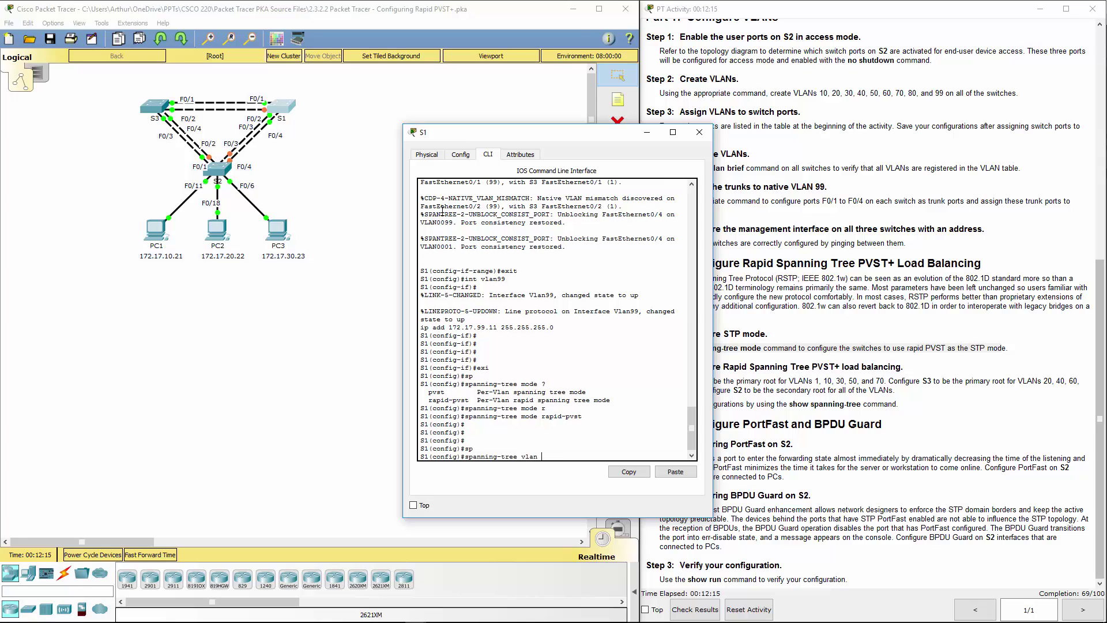
pyautogui.write('vlan 1,10,30,50,70 root pr')
pyautogui.press('Return')
# Step: On S3, run spanning-tree vlan 20,40,60,80,99 root primary
pyautogui.click(699, 132)
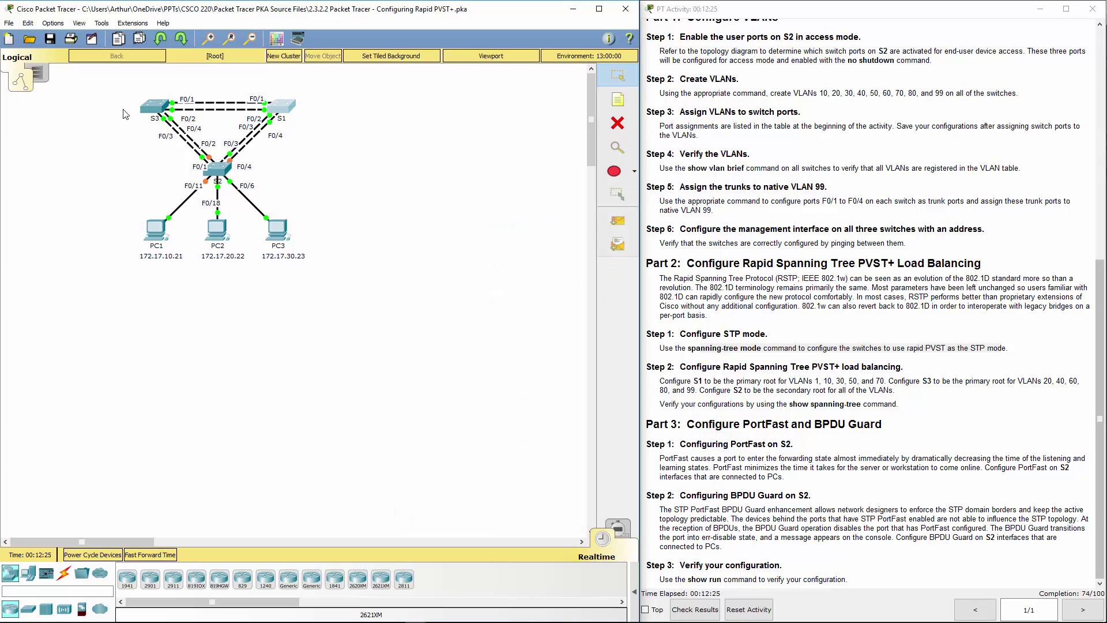
pyautogui.click(145, 110)
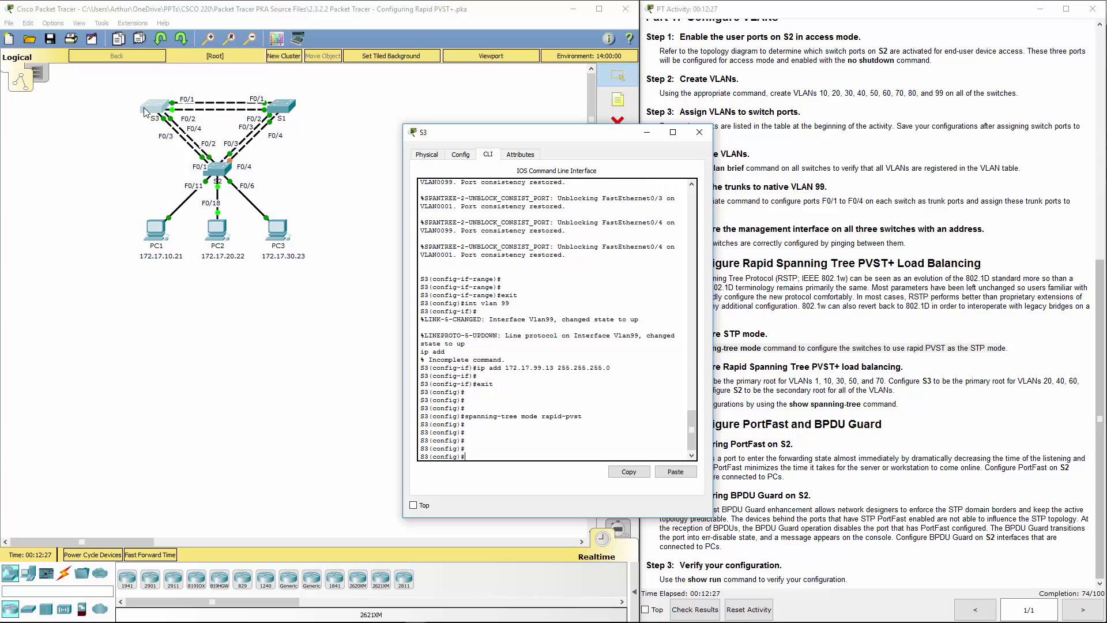
pyautogui.write('sp')
pyautogui.press('Tab')
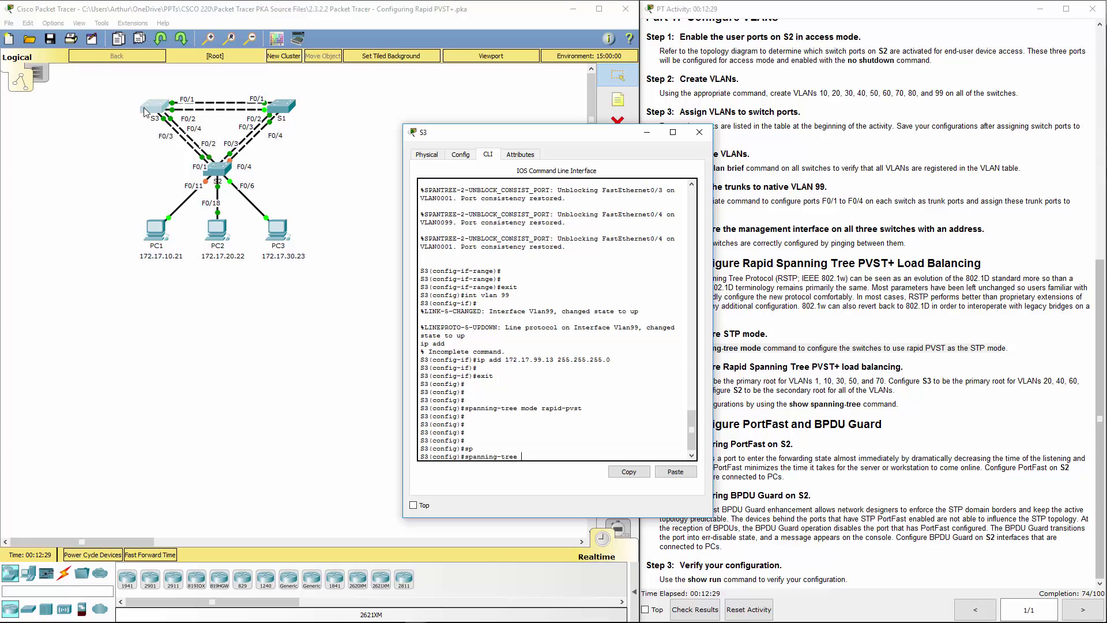
pyautogui.write('vlan 20,40,60,80,99 root re')
pyautogui.press('Tab')
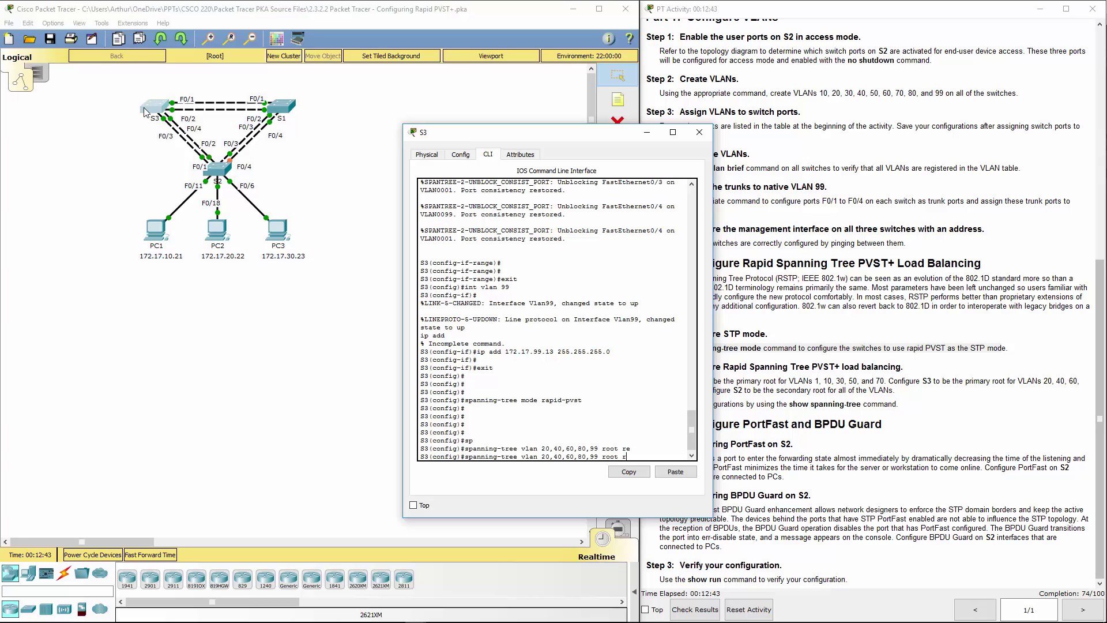
pyautogui.write('r')
pyautogui.press('Tab')
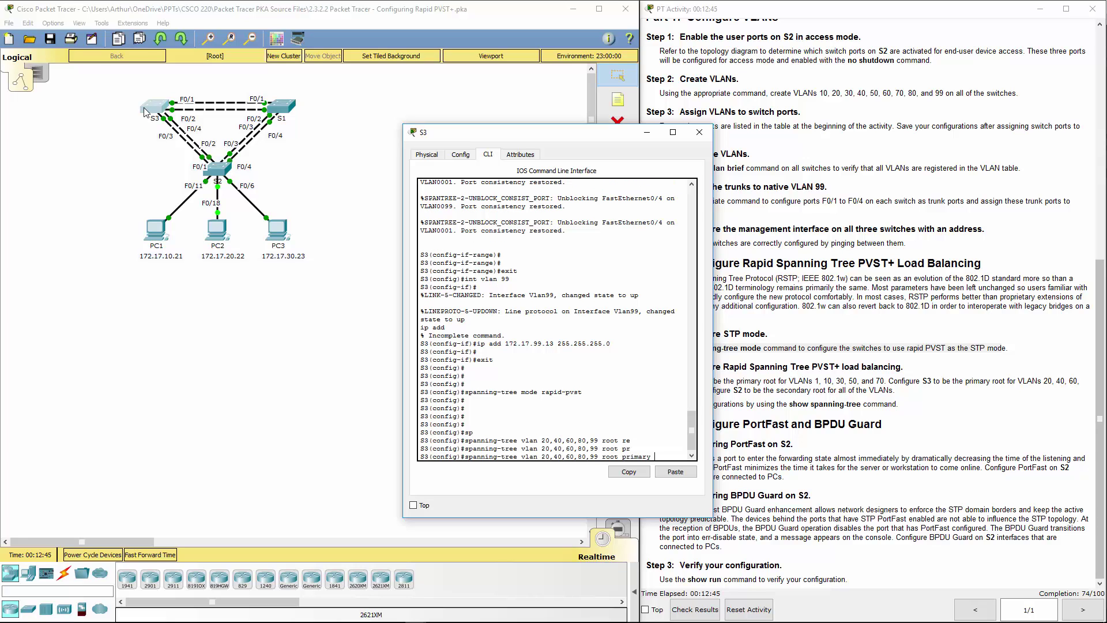
pyautogui.press('Return')
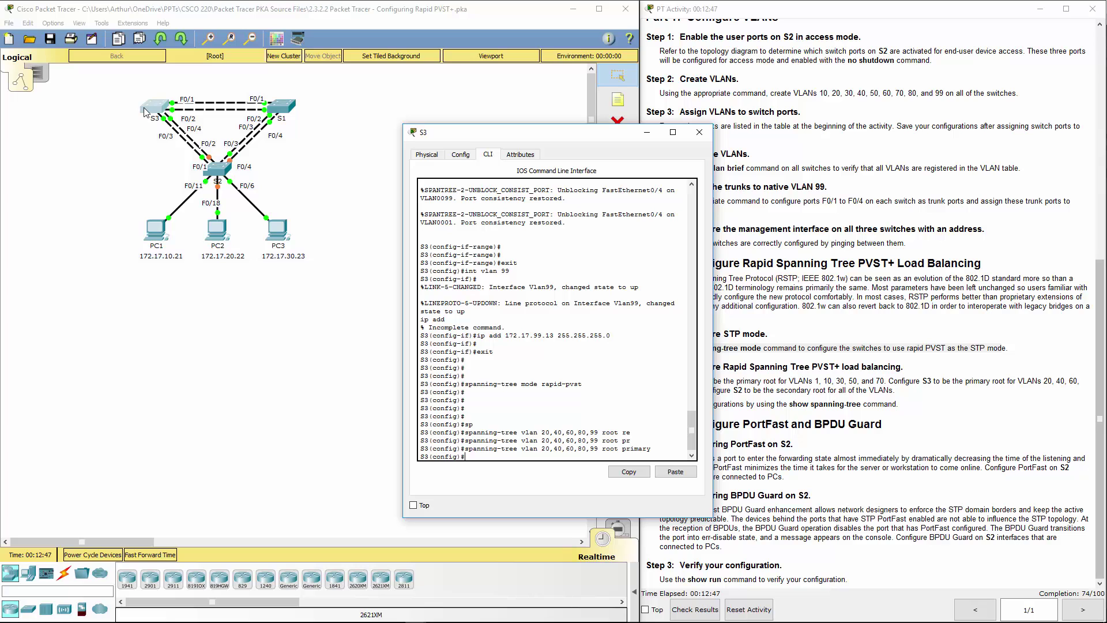
# Step: On S2, run spanning-tree vlan 1,10,20,30,40,50,60,70,80,99 root secondary
pyautogui.click(699, 132)
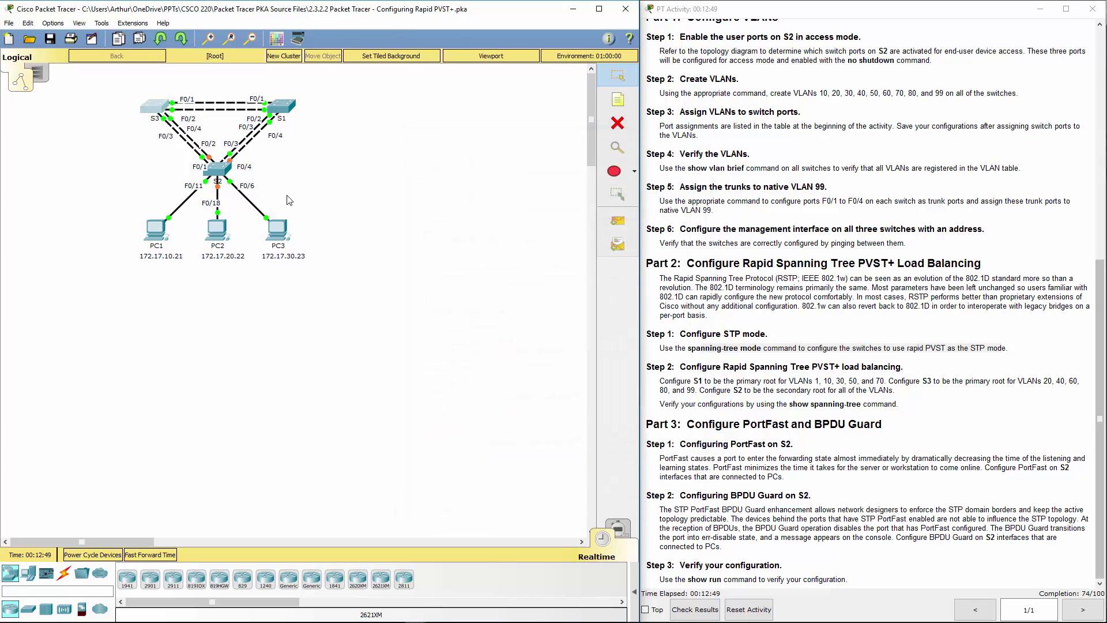
pyautogui.click(225, 180)
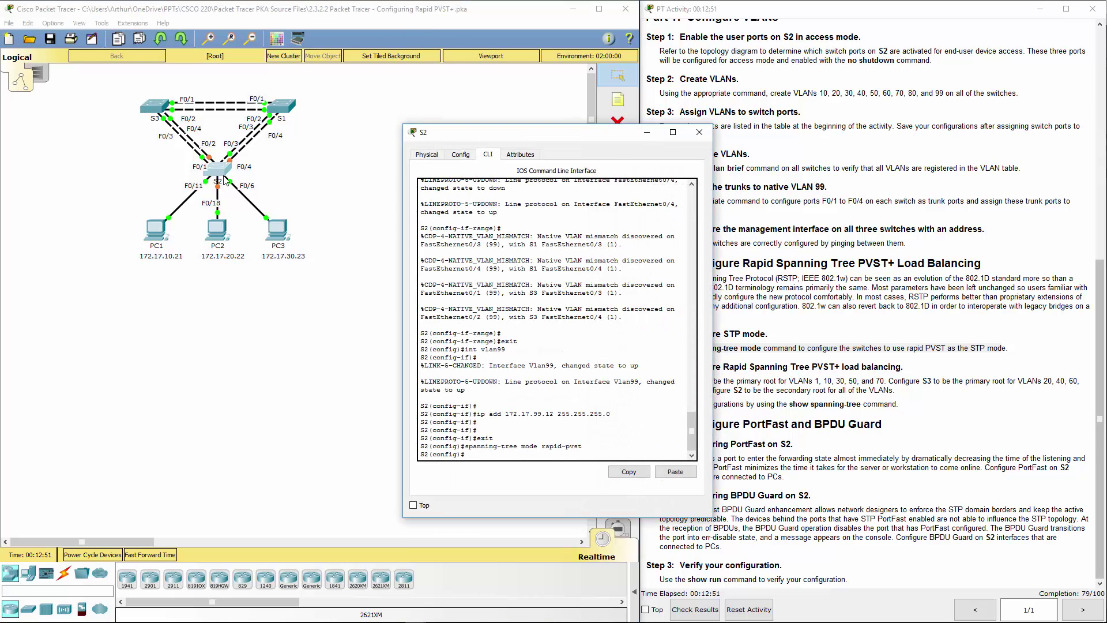
pyautogui.write('sp')
pyautogui.press('Tab')
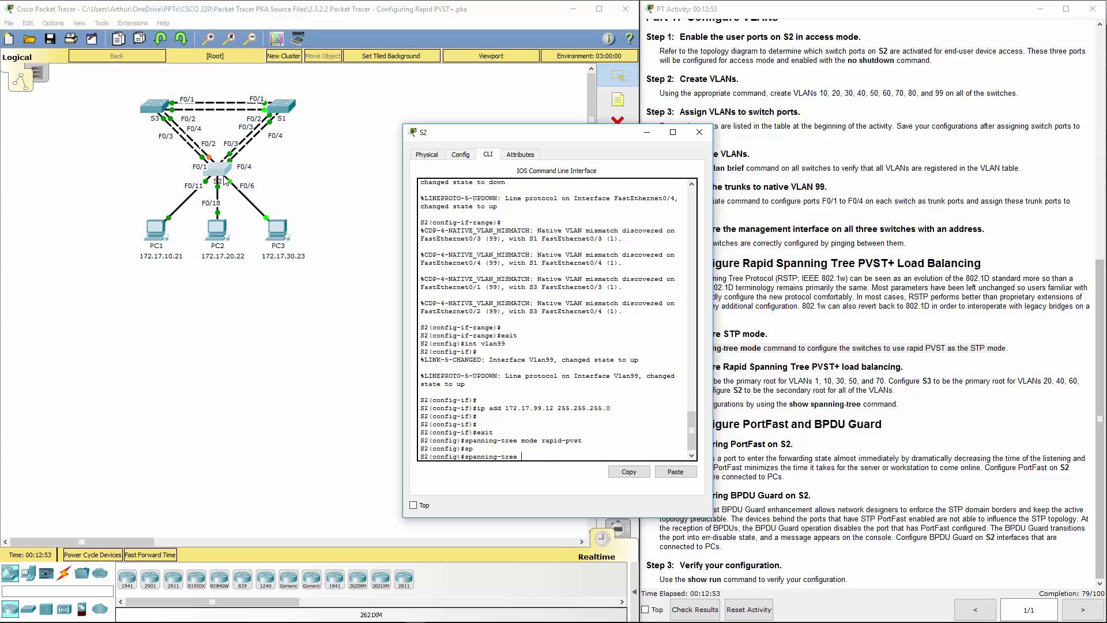
pyautogui.write('vlan 1,10,20,30,40,50,60,70,80,99 root se')
pyautogui.press('Tab')
pyautogui.press('Return')
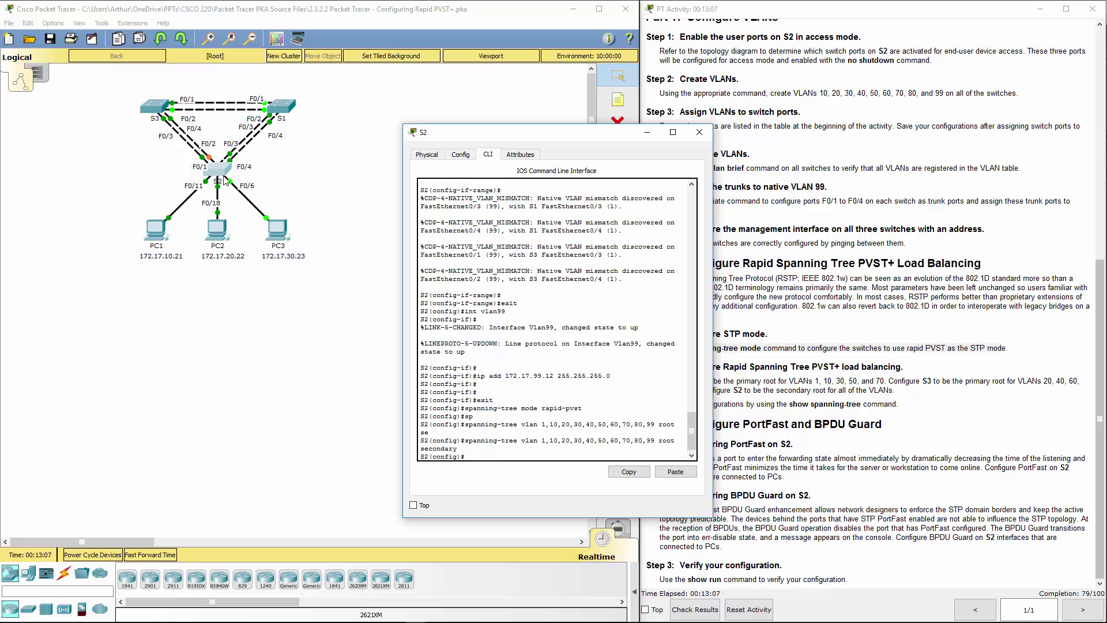
pyautogui.click(697, 133)
# Step: Run 'do spanning-tree' in S3's console, then close S3
pyautogui.tripleClick(710, 378)
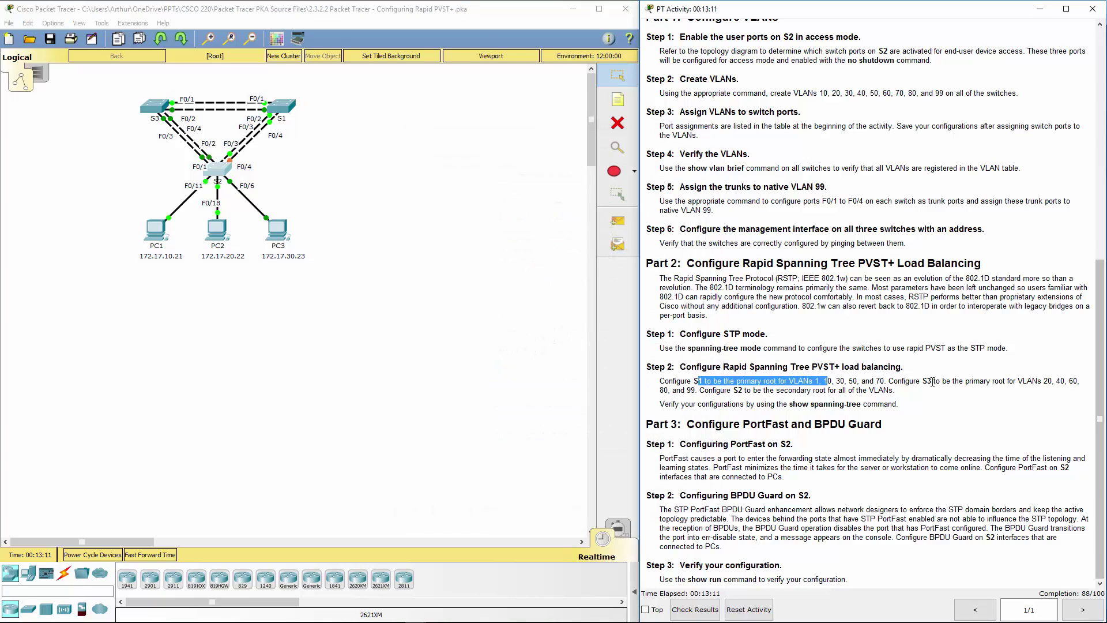
pyautogui.click(872, 414)
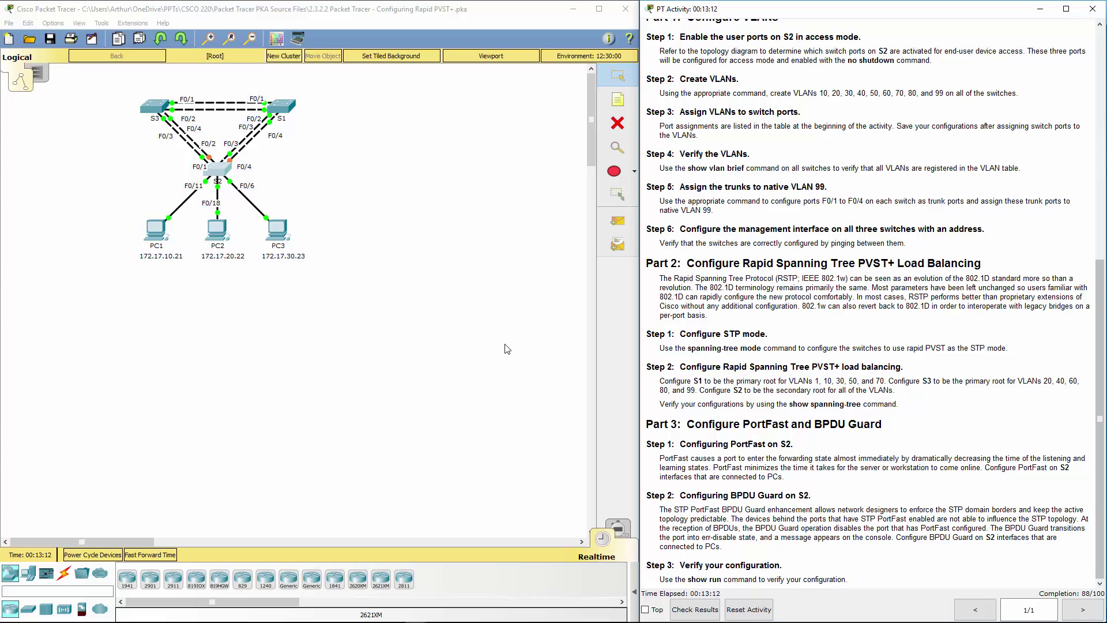
pyautogui.click(155, 113)
pyautogui.write('do sp')
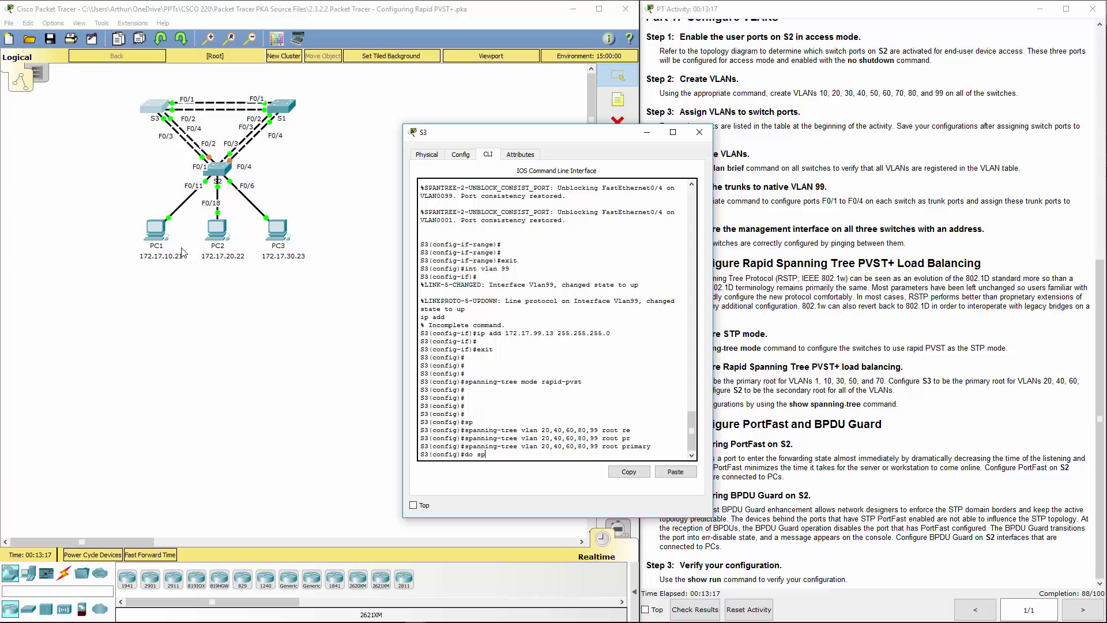
pyautogui.write('an')
pyautogui.press('Tab')
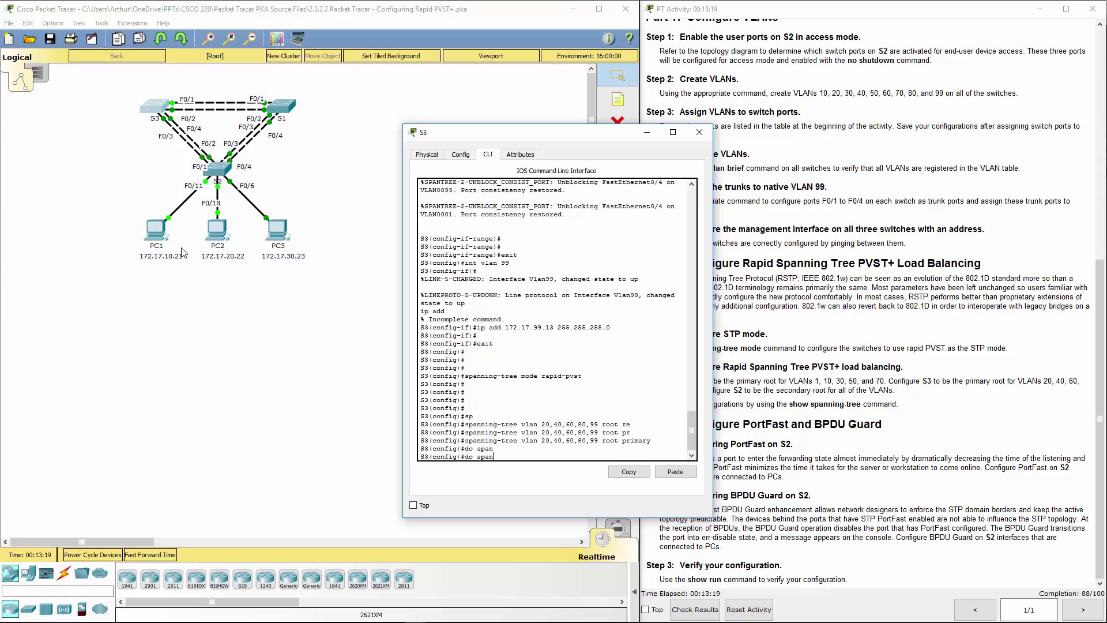
pyautogui.press('BackSpace')
pyautogui.press('BackSpace')
pyautogui.write('panning-tree')
pyautogui.click(464, 461)
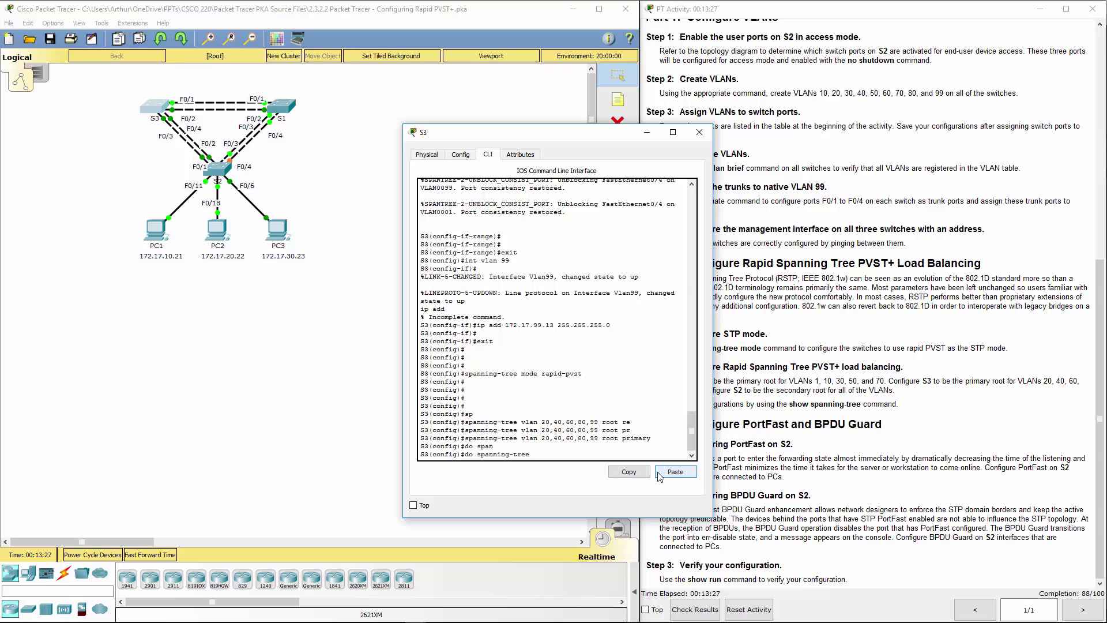
pyautogui.moveTo(530, 454); pyautogui.dragTo(462, 455)
pyautogui.click(628, 472)
pyautogui.press('Return')
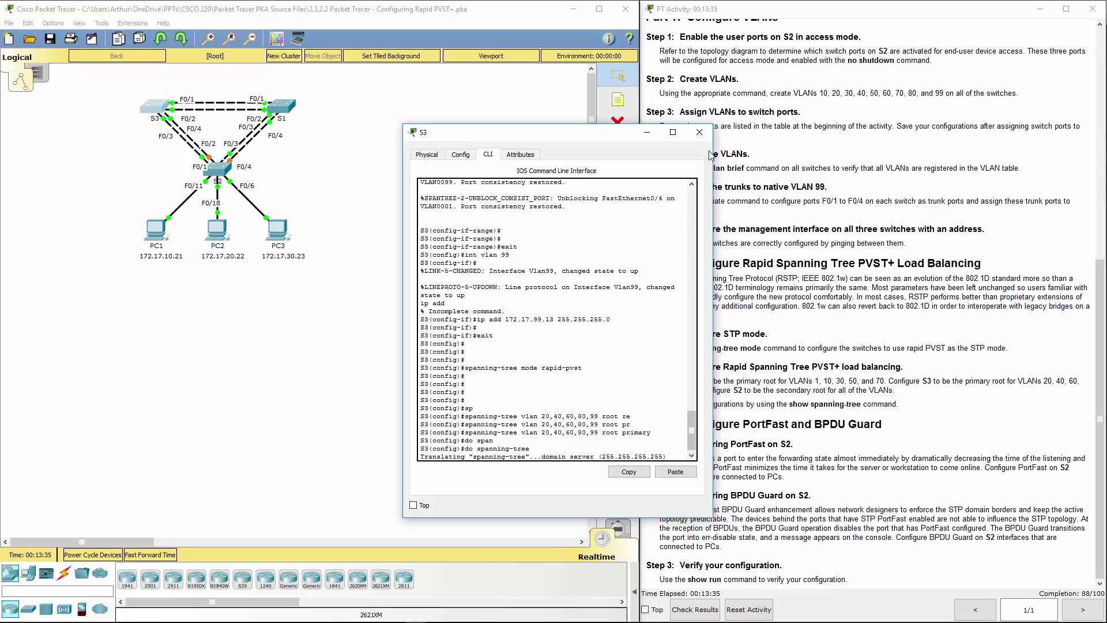
pyautogui.click(699, 132)
# Step: Run 'do show spanning-tree' on S1 to display its spanning-tree status
pyautogui.click(293, 110)
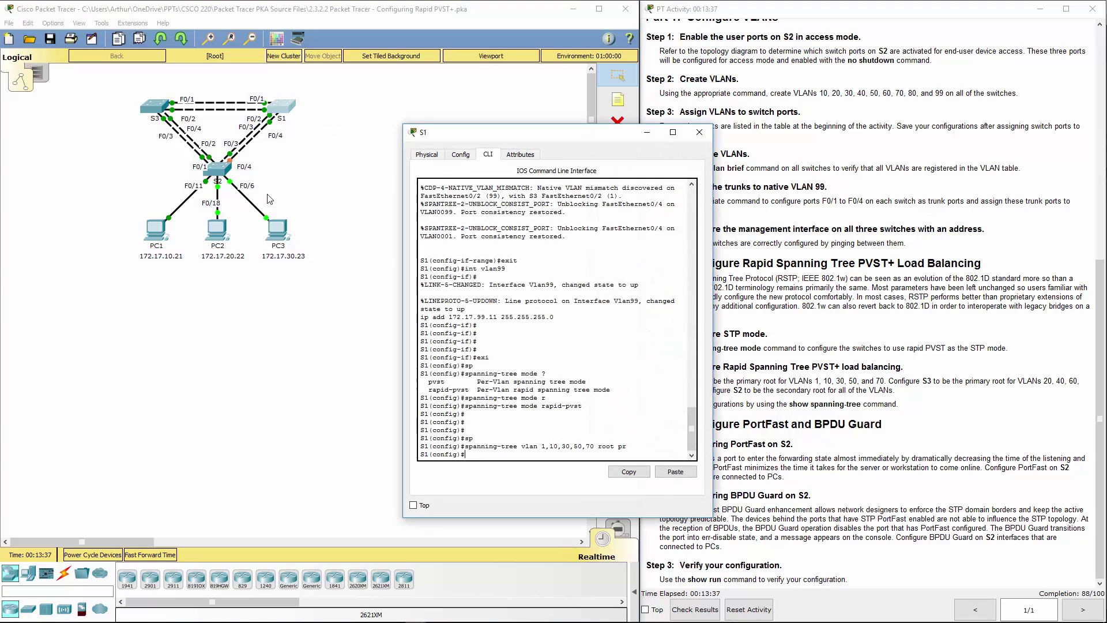
pyautogui.write('do show spanning-tree')
pyautogui.moveTo(466, 461); pyautogui.dragTo(551, 460)
pyautogui.click(627, 472)
pyautogui.press('Return')
# Step: Confirm S1 is root for VLANs 1 and 10, note VLAN 20's root address and port, then close S1
pyautogui.scroll(2, 460, 304)
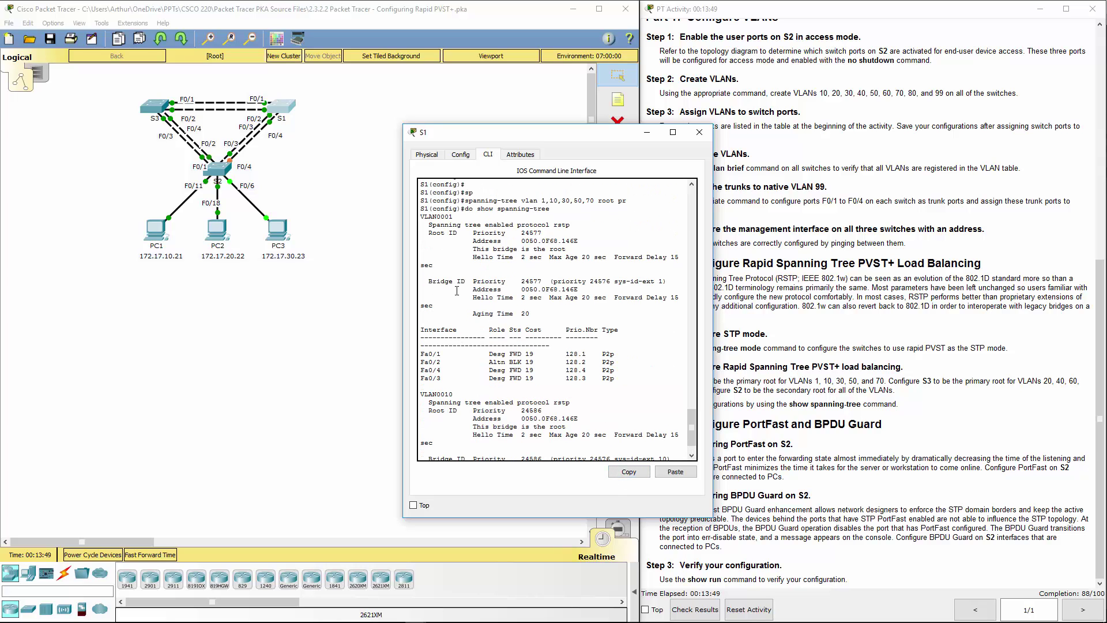
pyautogui.doubleClick(450, 216)
pyautogui.doubleClick(437, 393)
pyautogui.moveTo(473, 426); pyautogui.dragTo(574, 425)
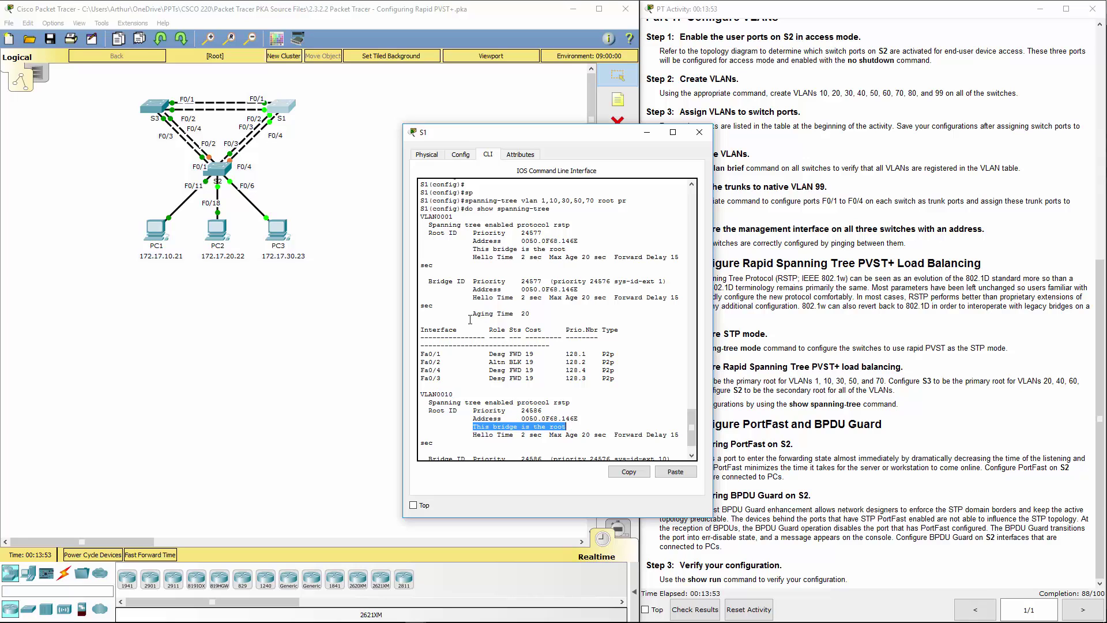
pyautogui.moveTo(488, 249); pyautogui.dragTo(542, 249)
pyautogui.scroll(-2, 677, 222)
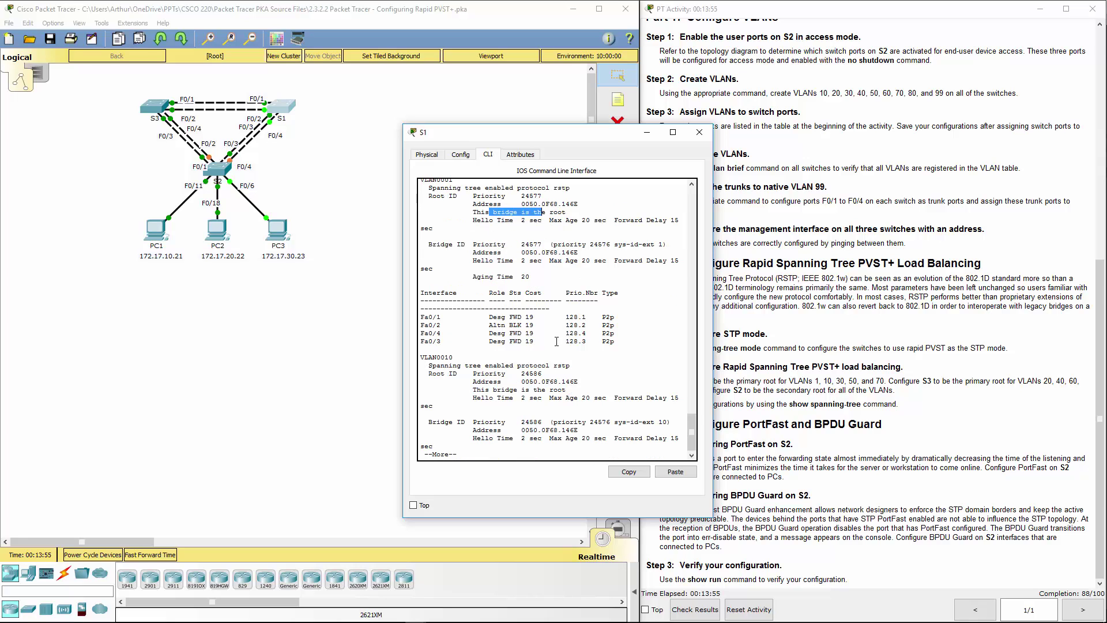
pyautogui.click(487, 355)
pyautogui.scroll(-10, 486, 356)
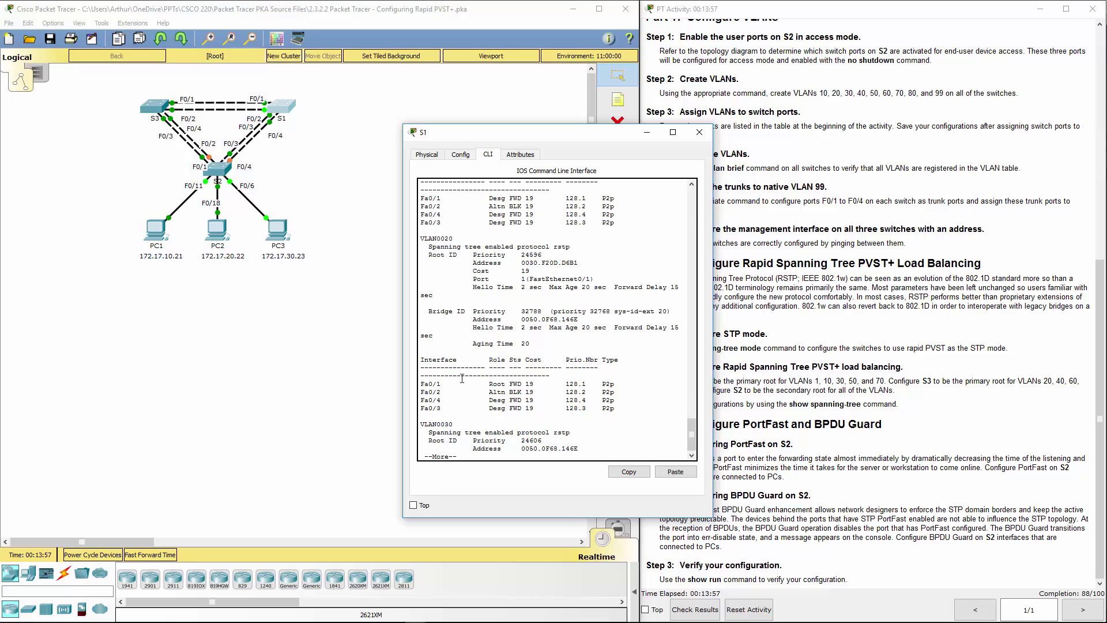
pyautogui.moveTo(475, 264); pyautogui.dragTo(575, 280)
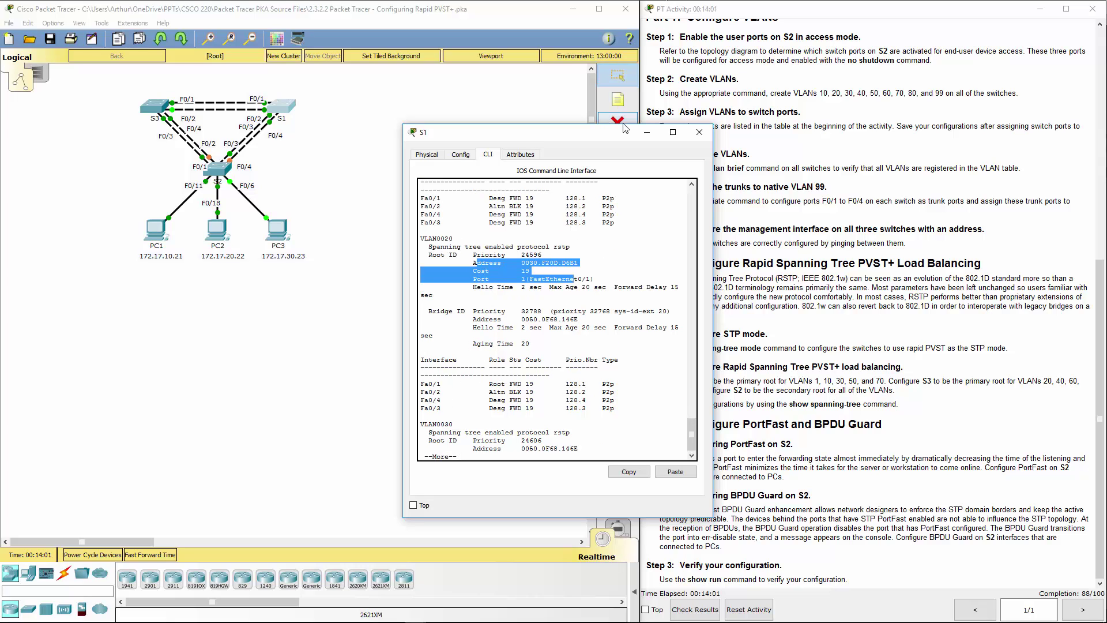
pyautogui.click(699, 132)
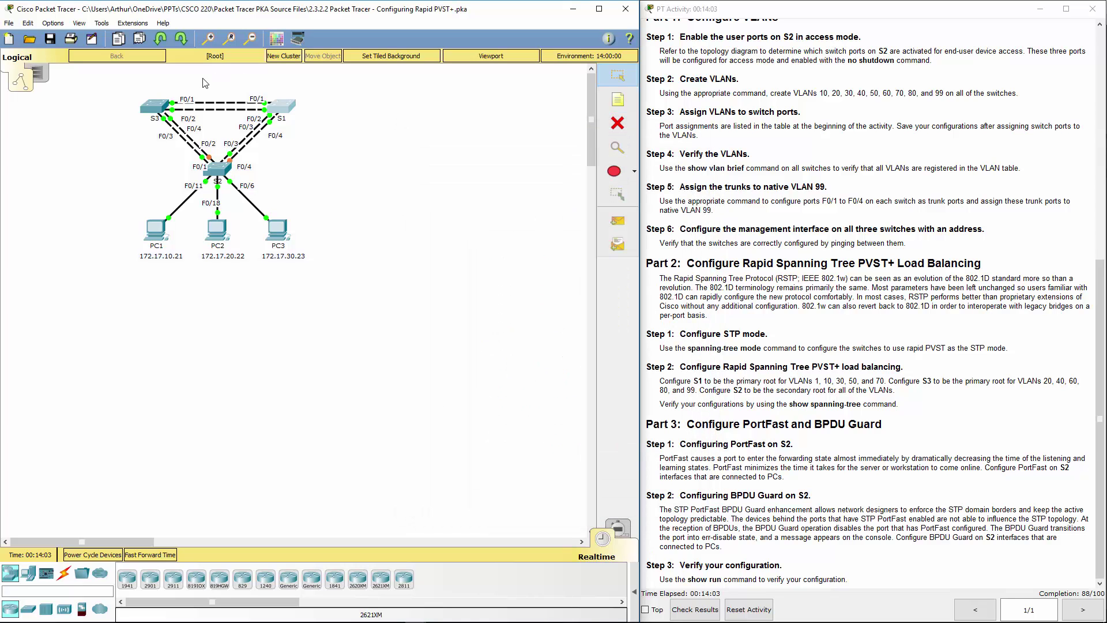
# Step: Page through S2's 'do show spanning-tree' output, revisit S3, and close both consoles
pyautogui.click(154, 108)
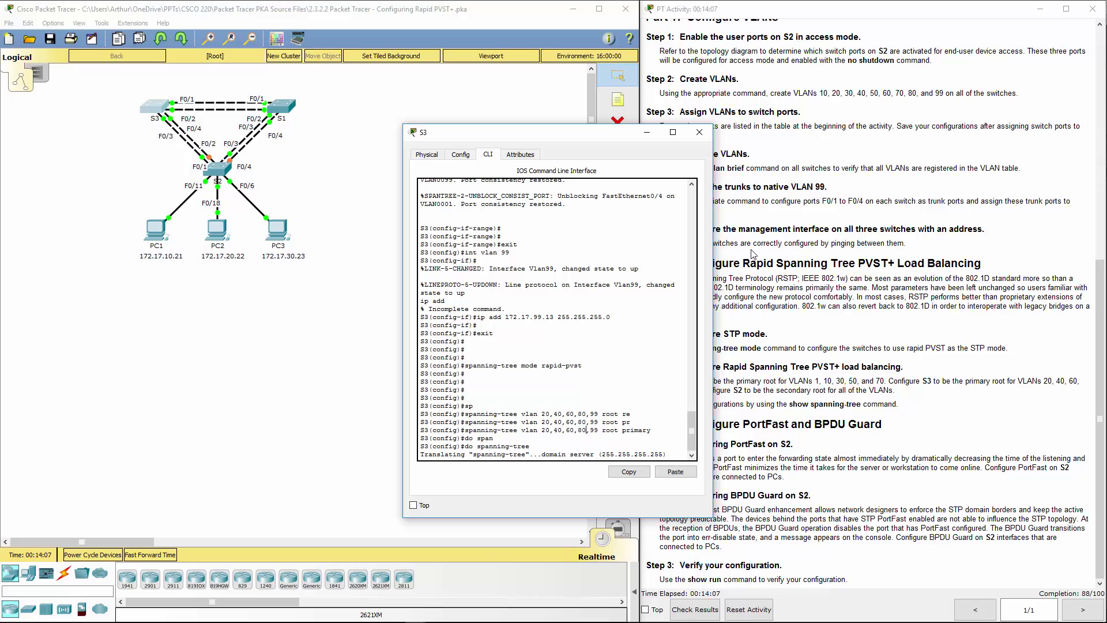
pyautogui.click(699, 132)
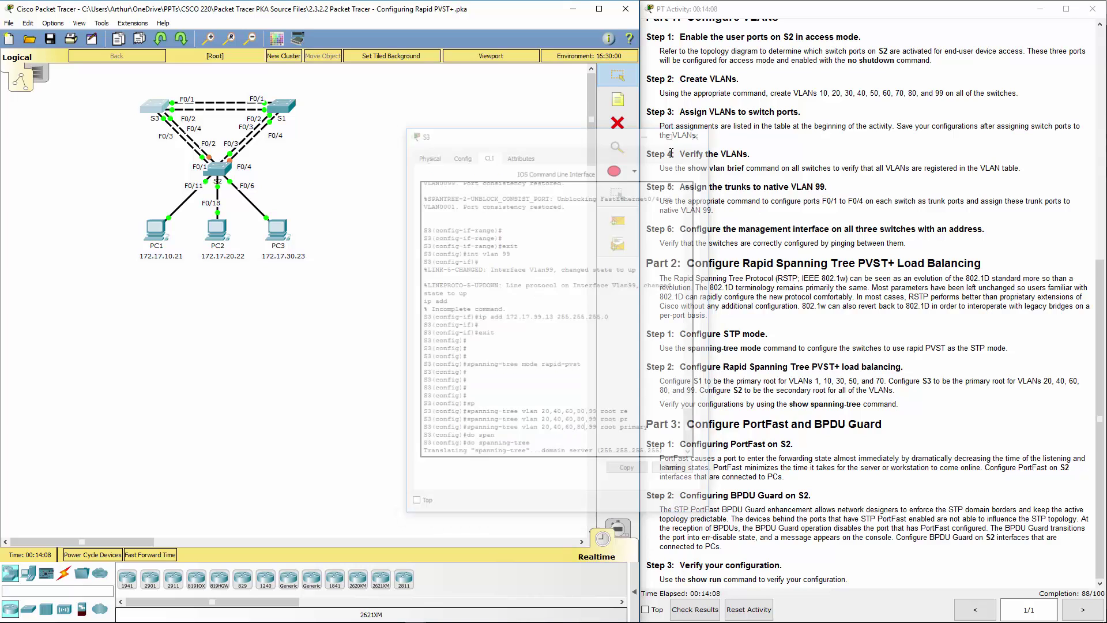
pyautogui.click(225, 170)
pyautogui.write('do show spanning-tree')
pyautogui.press('Return')
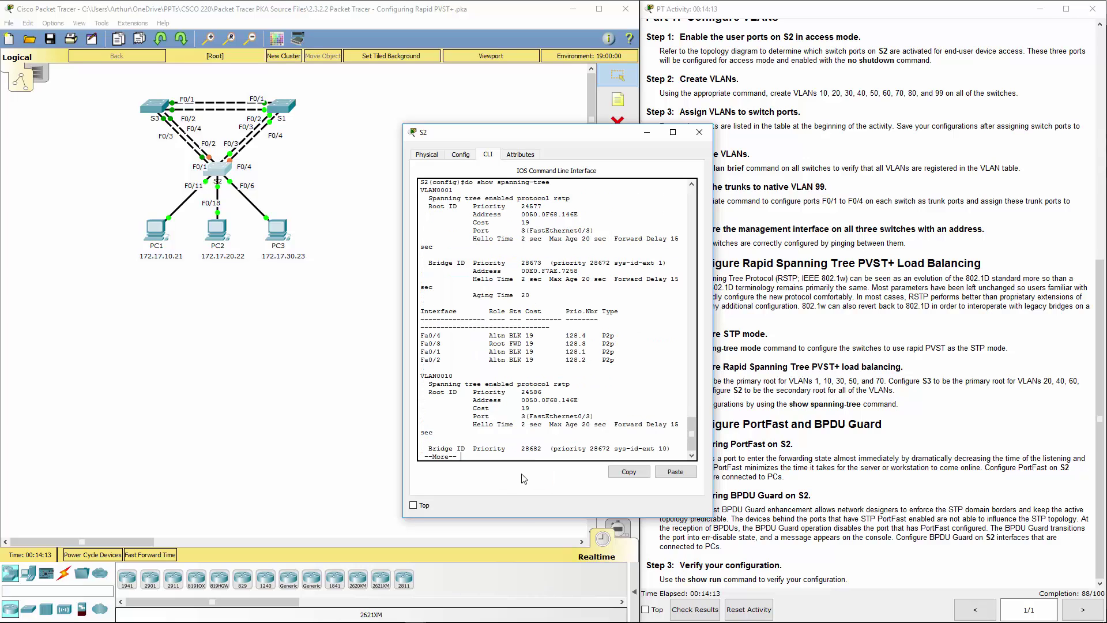
pyautogui.press('space')
pyautogui.press('space')
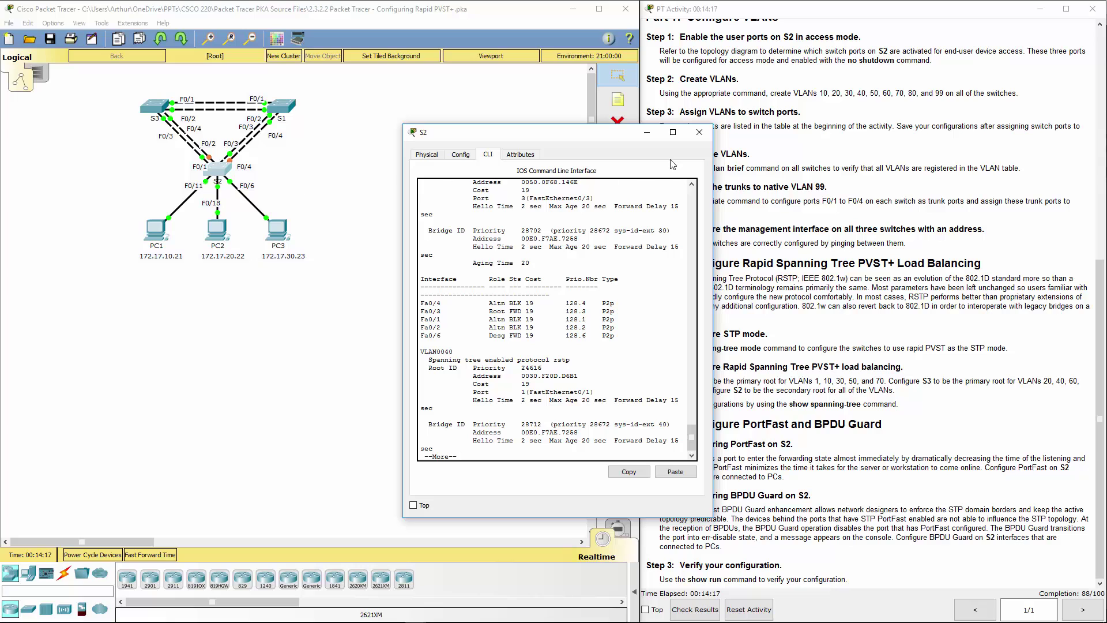
pyautogui.click(699, 134)
pyautogui.click(155, 106)
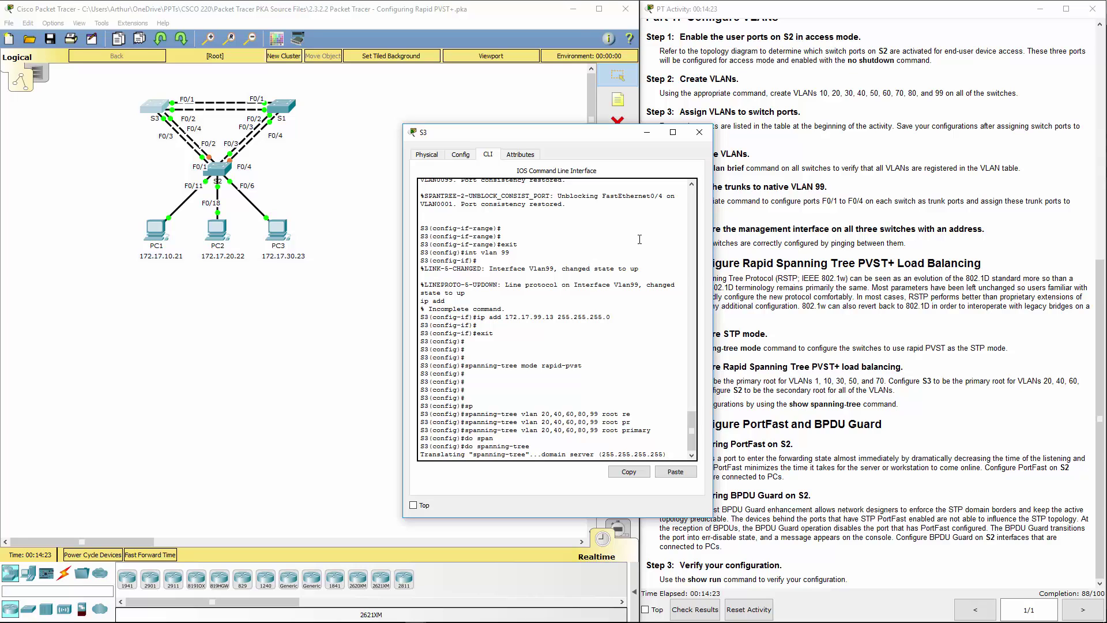
pyautogui.click(699, 132)
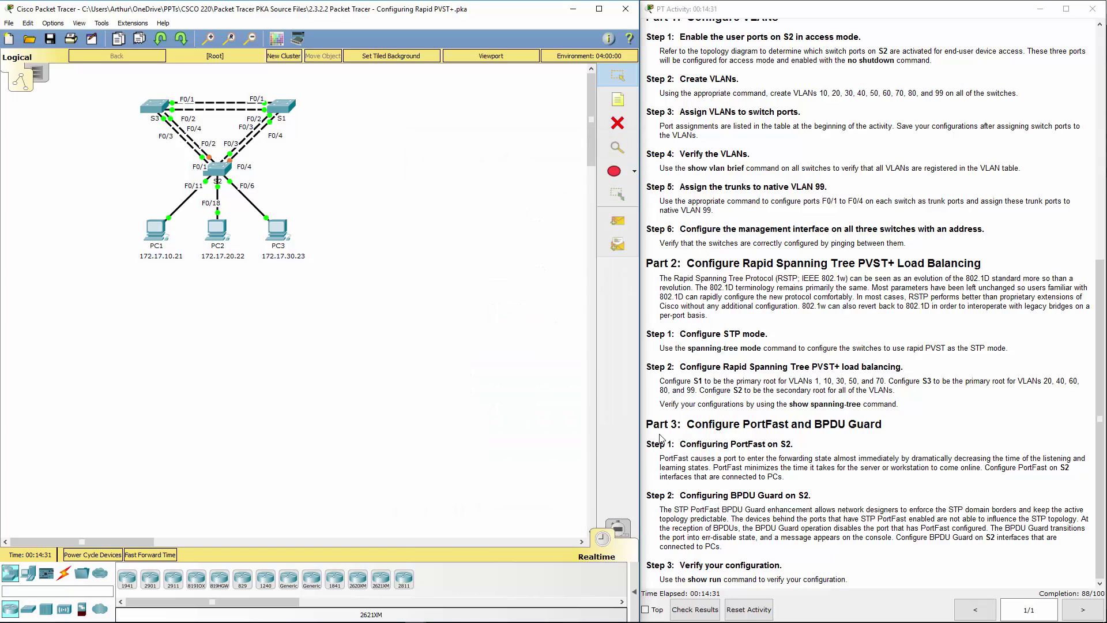
# Step: On S2, enter interface range fa0/6, fa0/11 and fa0/18
pyautogui.moveTo(679, 443); pyautogui.dragTo(754, 449)
pyautogui.click(782, 474)
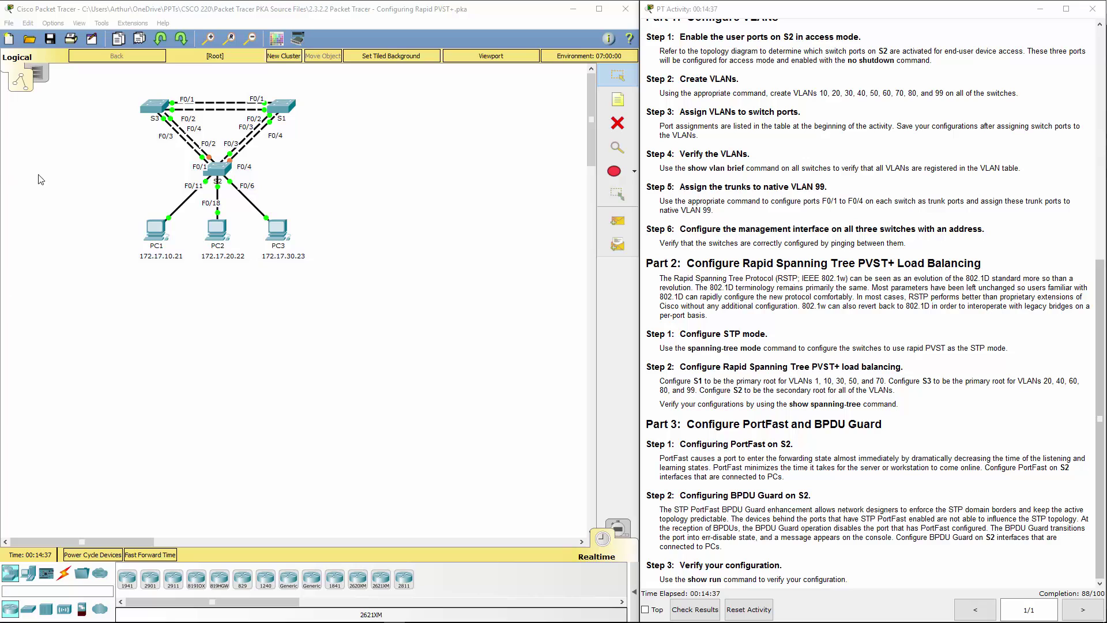
pyautogui.click(213, 171)
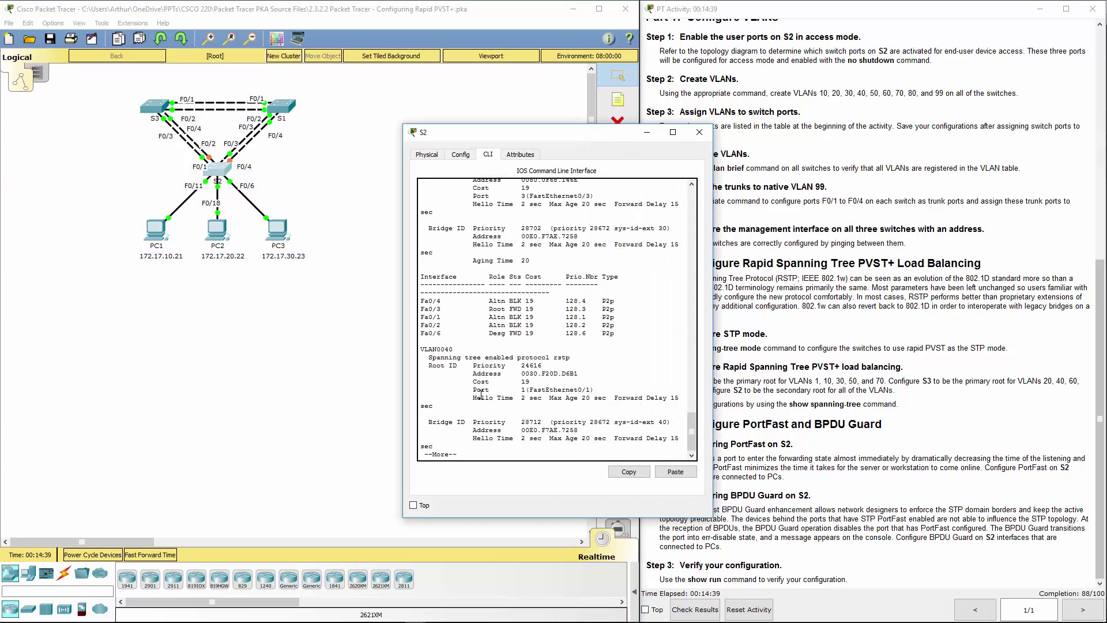
pyautogui.press('Return')
pyautogui.press('Return')
pyautogui.press('Return')
pyautogui.press('Return')
pyautogui.press('Return')
pyautogui.press('Return')
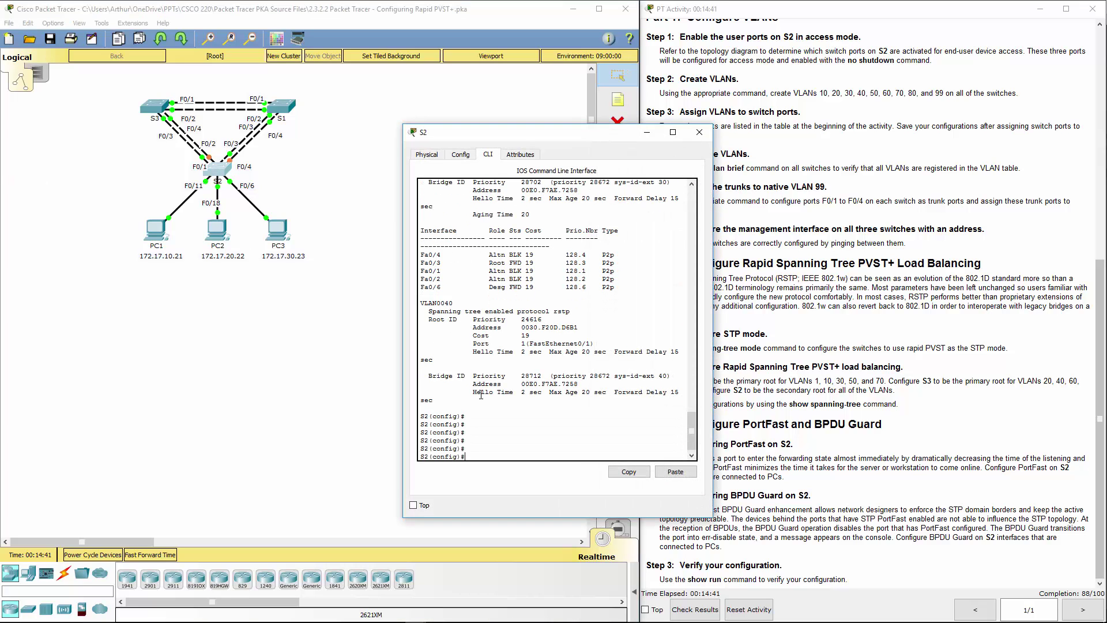
pyautogui.write('in')
pyautogui.write('range fa0/6,fa0/11,fa0')
pyautogui.press('Left')
pyautogui.press('Left')
pyautogui.press('Left')
pyautogui.press('Left')
pyautogui.press('Left')
pyautogui.press('Left')
pyautogui.press('Left')
pyautogui.press('Left')
pyautogui.press('Left')
pyautogui.press('Left')
pyautogui.press('Left')
pyautogui.press('Left')
pyautogui.press('BackSpace')
pyautogui.write(',')
pyautogui.press('Return')
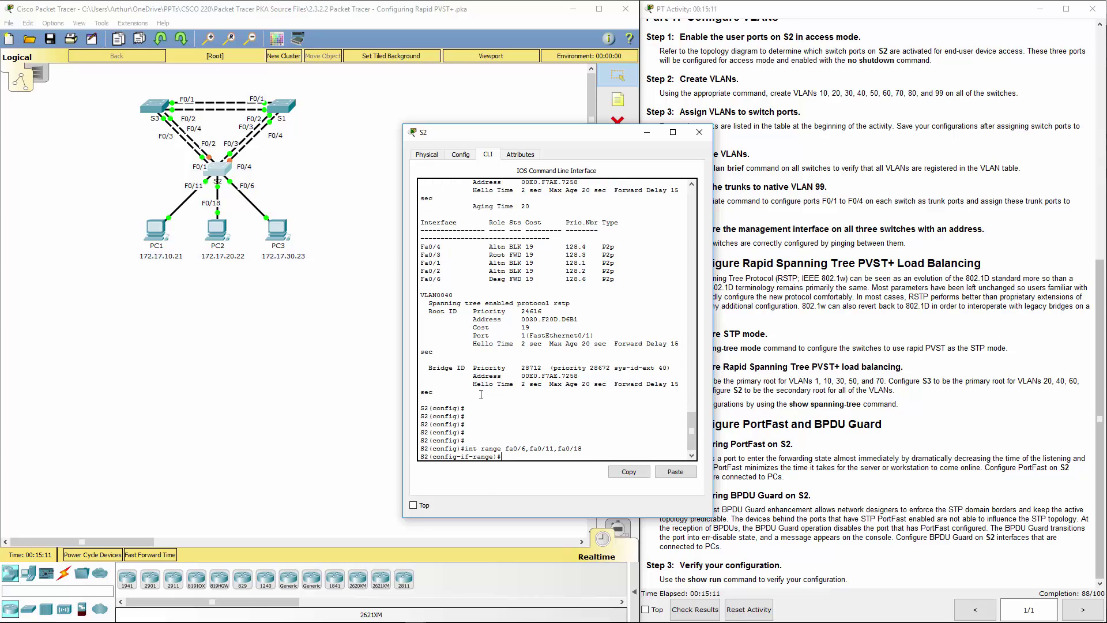
# Step: Enable 'spanning-tree portfast' on the three PC-facing ports
pyautogui.write('spa')
pyautogui.press('Tab')
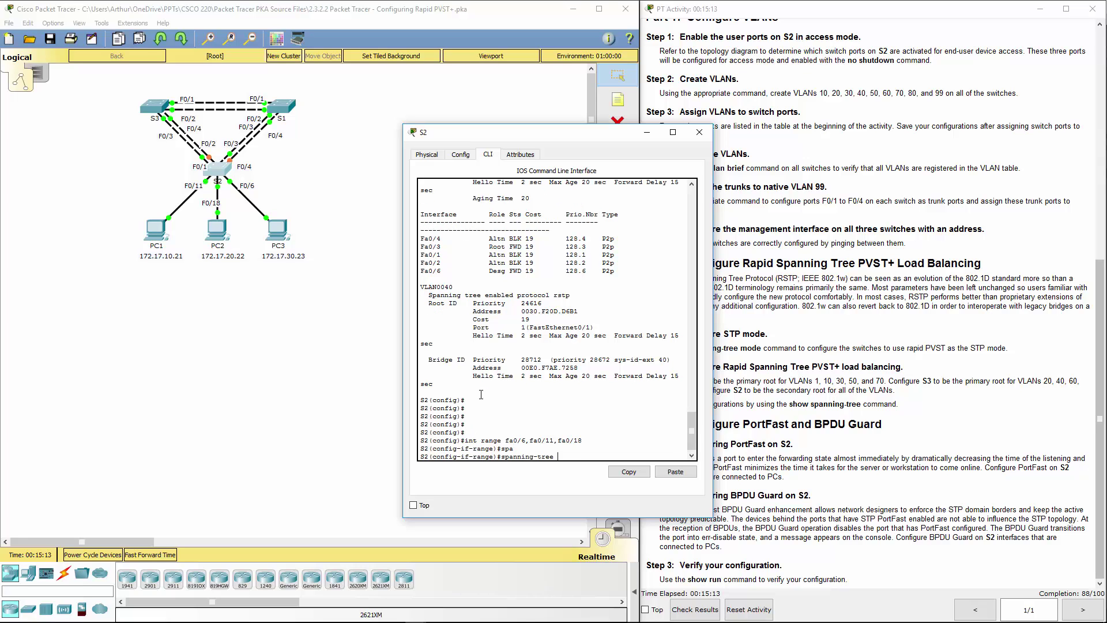
pyautogui.write('port')
pyautogui.press('Tab')
pyautogui.press('Return')
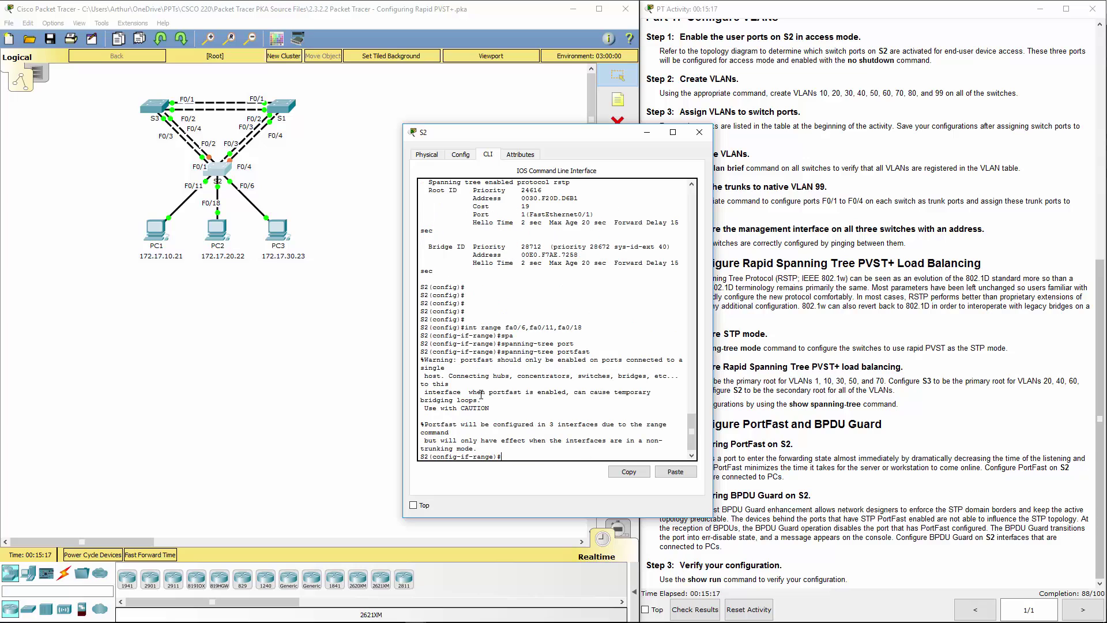
# Step: Enable 'spanning-tree bpduguard enable' on the same three ports
pyautogui.write('spna')
pyautogui.press('Tab')
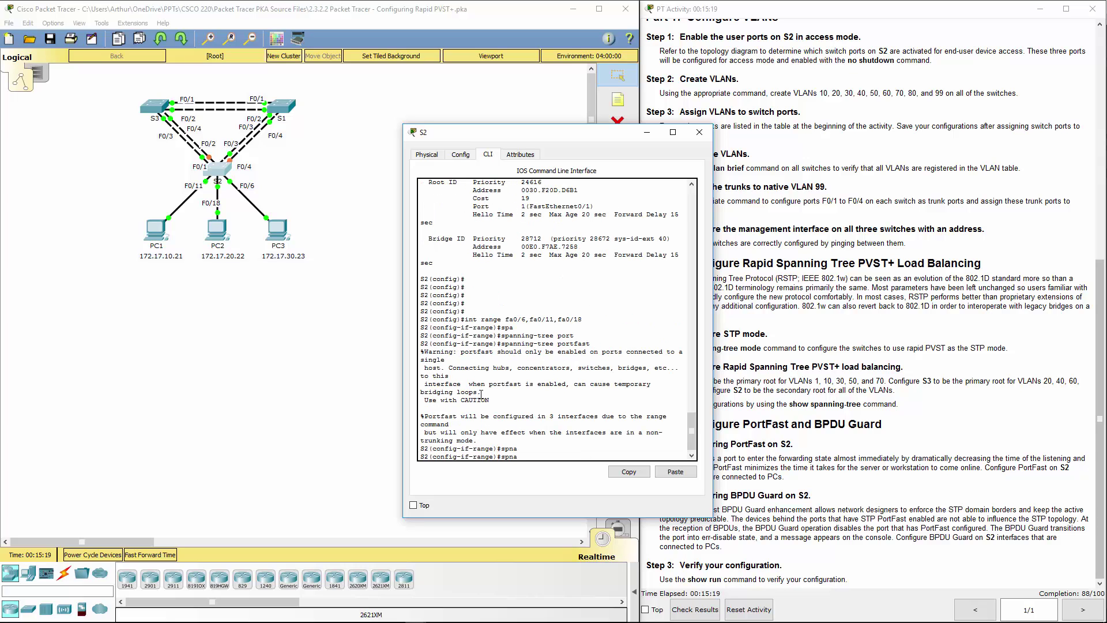
pyautogui.press('BackSpace')
pyautogui.press('BackSpace')
pyautogui.write('an')
pyautogui.press('Tab')
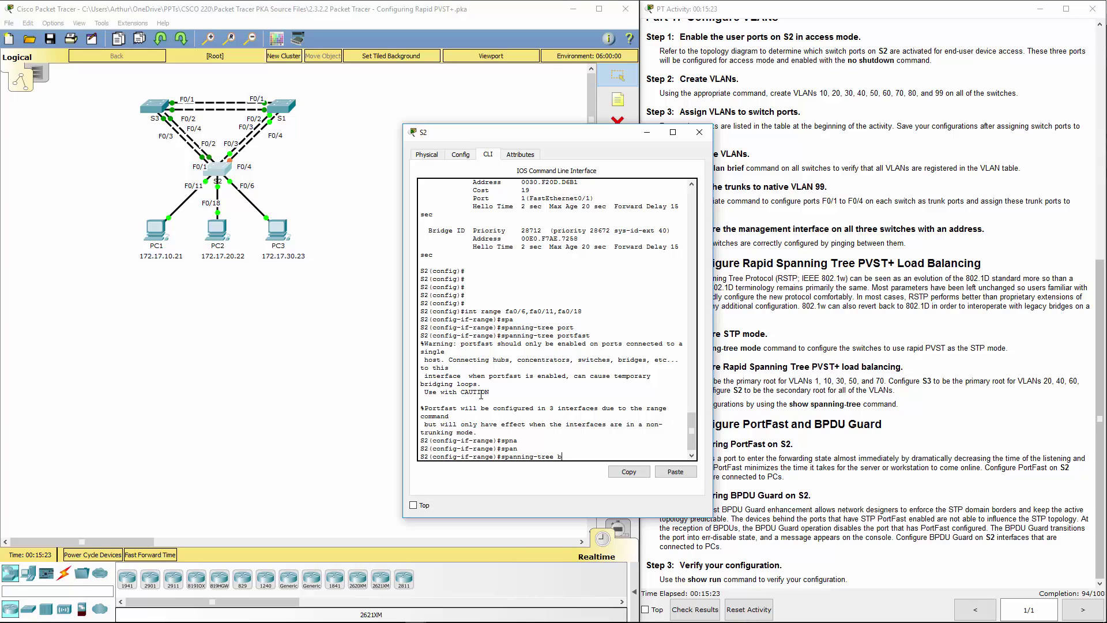
pyautogui.write('bp')
pyautogui.press('Tab')
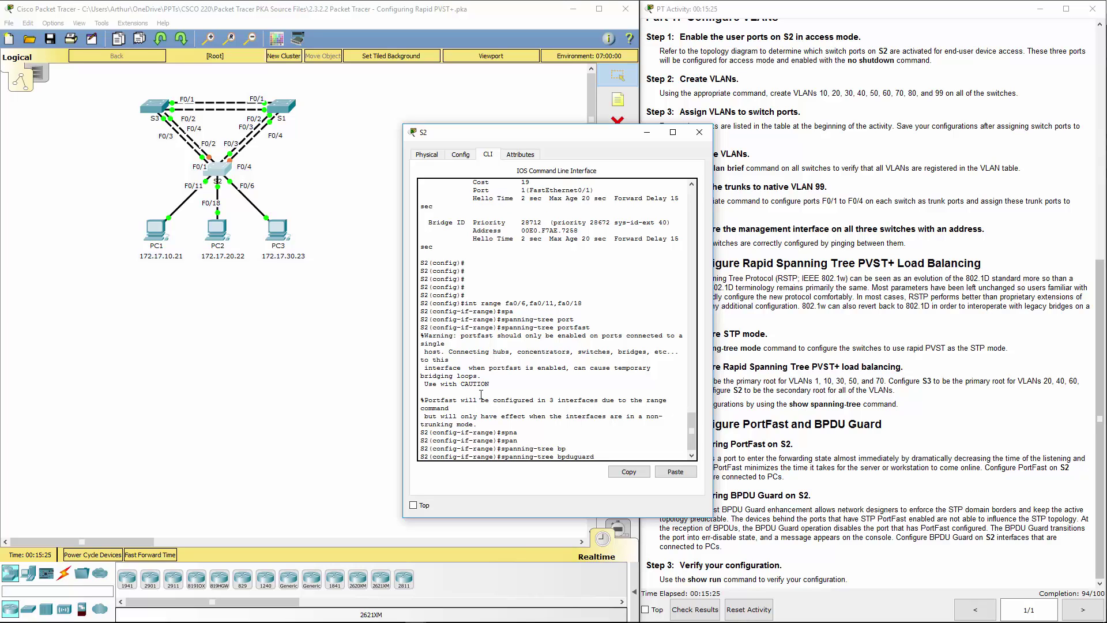
pyautogui.write('en')
pyautogui.press('Tab')
pyautogui.press('Return')
pyautogui.click(1045, 424)
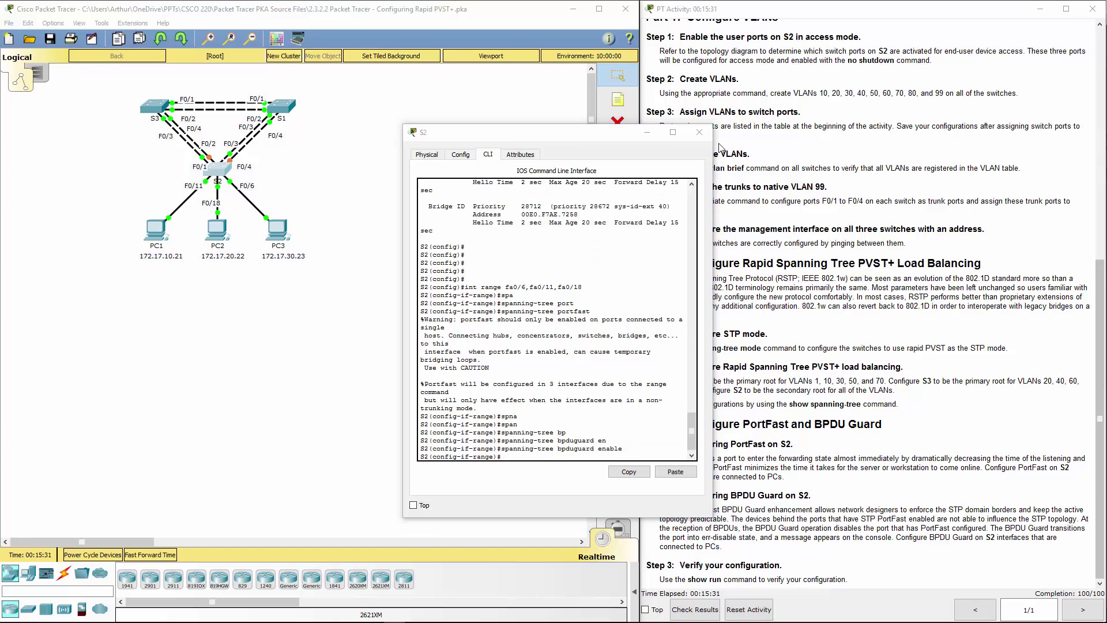
# Step: Close S2's console, check results, and scroll the Assessment Items confirming 100/100 with 95/95 items
pyautogui.click(694, 135)
pyautogui.click(698, 133)
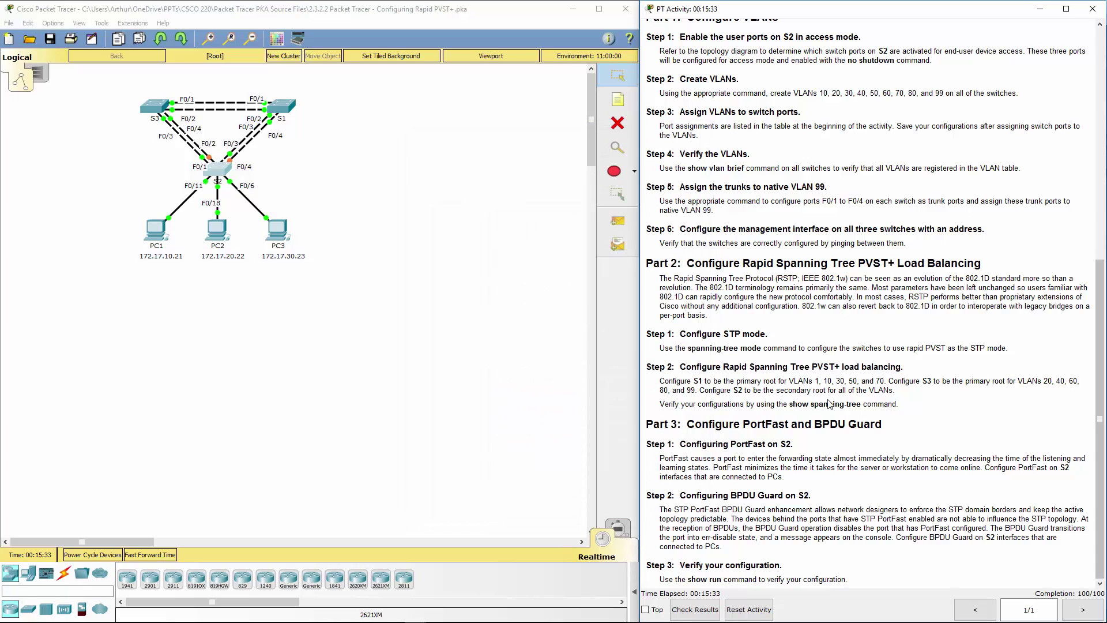
pyautogui.click(695, 609)
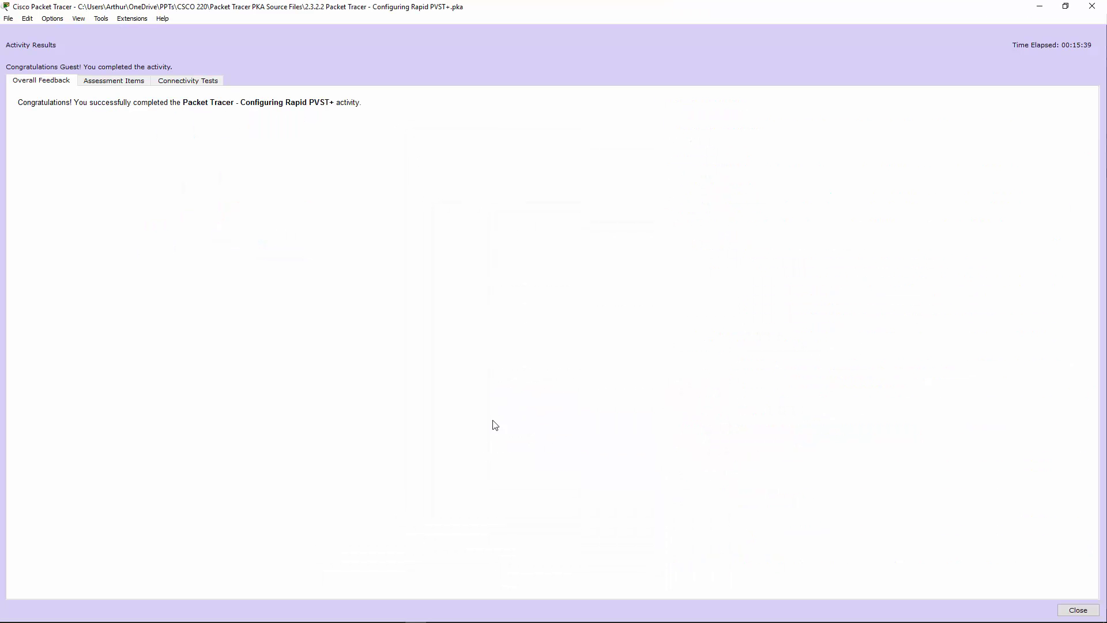
pyautogui.click(109, 85)
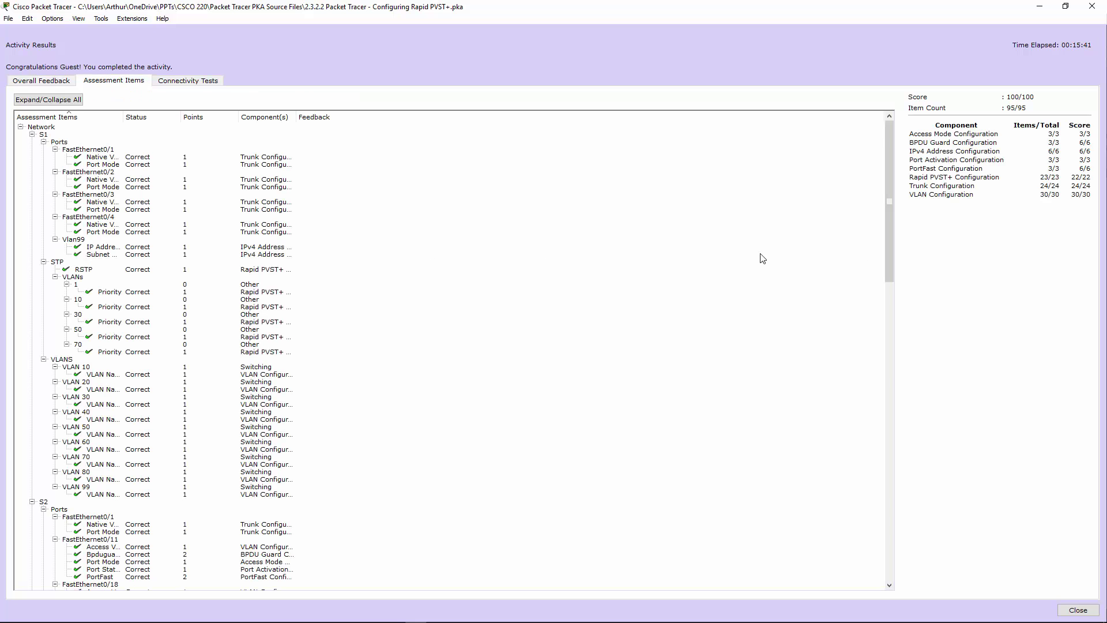
pyautogui.click(337, 187)
pyautogui.scroll(-20, 262, 228)
pyautogui.scroll(-13, 262, 228)
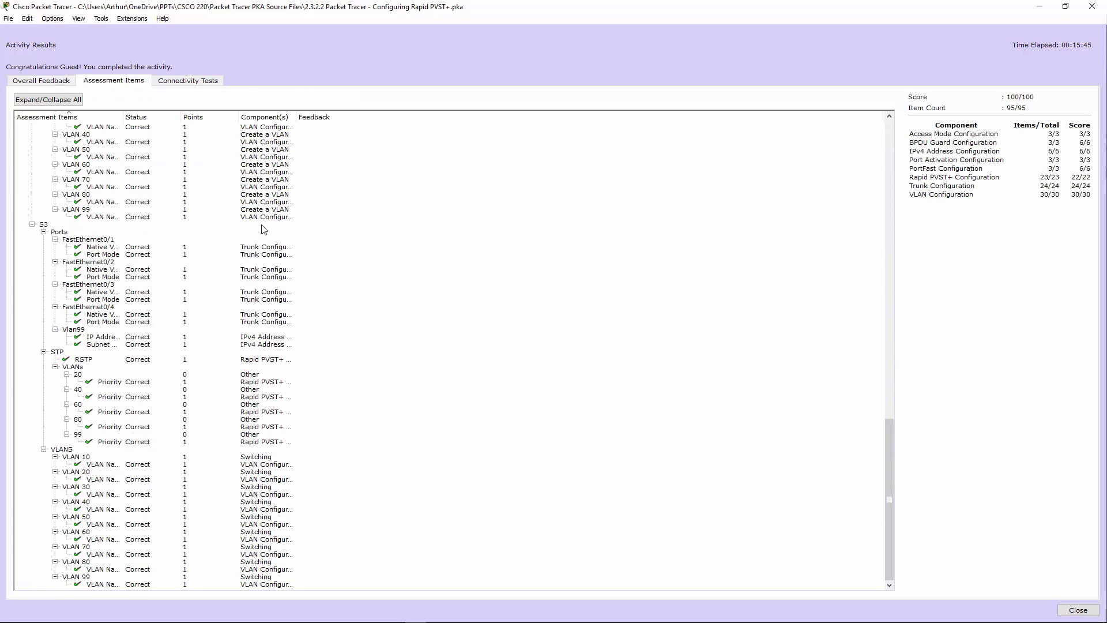